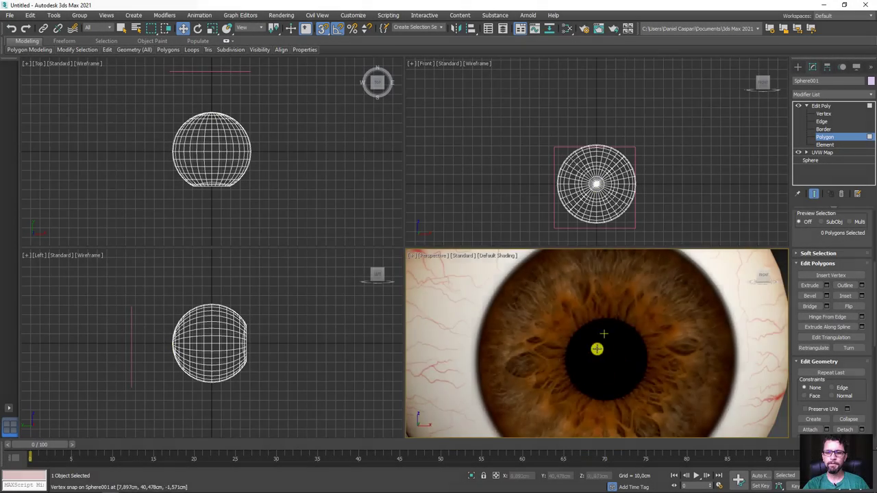
# - Turn on Edged Faces (F4) to show the wireframe over the eyeball
pyautogui.scroll(-5, 597, 323)
pyautogui.keyDown('alt'); pyautogui.moveTo(557, 362); pyautogui.dragTo(631, 367, button='middle'); pyautogui.keyUp('alt')
pyautogui.scroll(3, 630, 366)
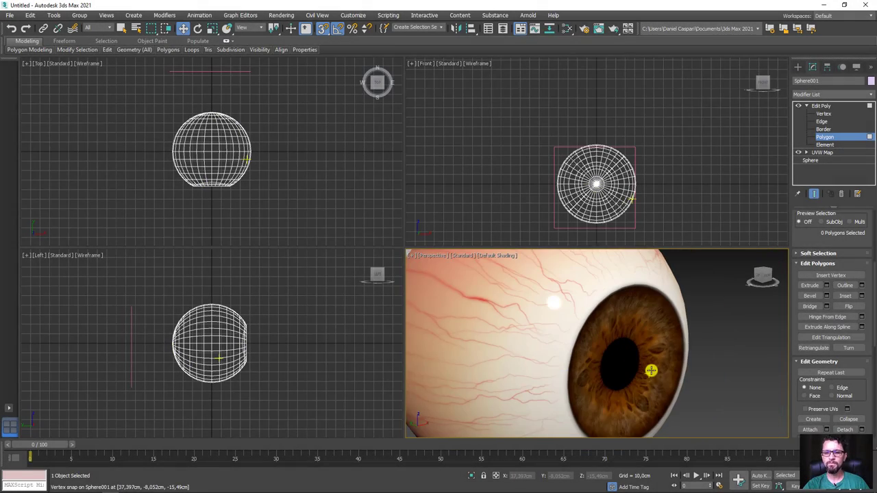
pyautogui.scroll(2, 586, 363)
pyautogui.press('F4')
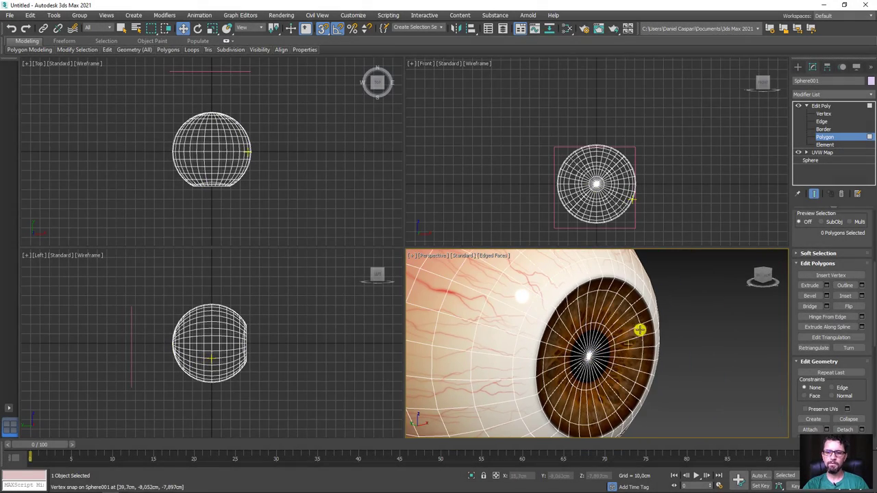
pyautogui.moveTo(692, 323)
pyautogui.keyDown('alt'); pyautogui.mouseDown(button='middle')
pyautogui.moveTo(677, 304)
pyautogui.moveTo(763, 276)
pyautogui.mouseUp(button='middle'); pyautogui.keyUp('alt')
# - At Vertex level, box-select the iris vertices and weld them, merging 272 points into 240
pyautogui.click(835, 113)
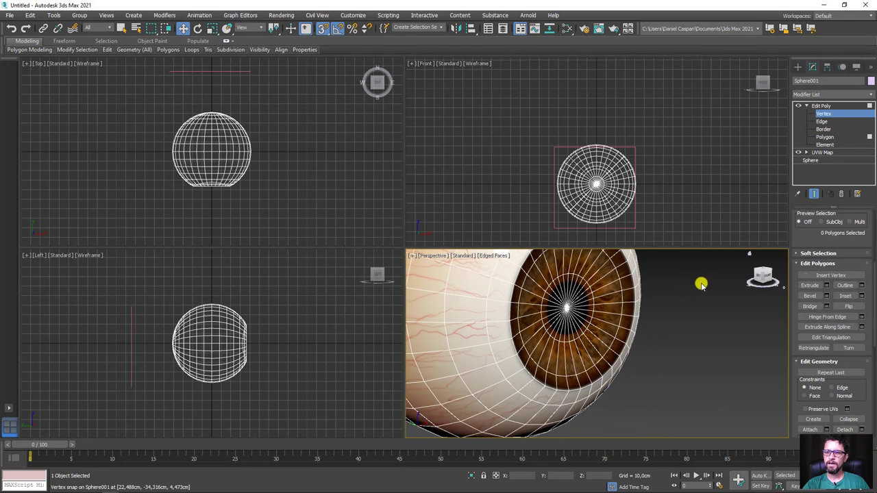
pyautogui.scroll(-3, 700, 283)
pyautogui.moveTo(700, 283)
pyautogui.keyDown('alt'); pyautogui.mouseDown(button='middle')
pyautogui.moveTo(662, 294)
pyautogui.moveTo(701, 343)
pyautogui.moveTo(599, 364)
pyautogui.mouseUp(button='middle'); pyautogui.keyUp('alt')
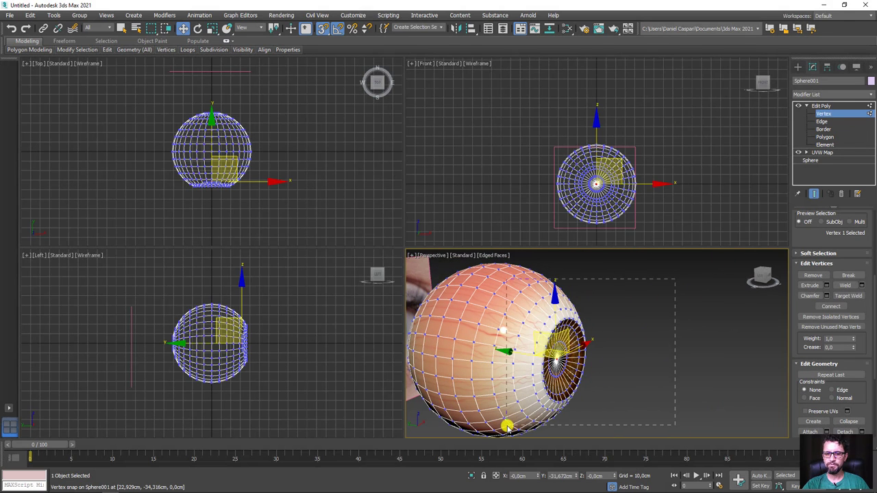
pyautogui.moveTo(507, 426); pyautogui.dragTo(507, 426)
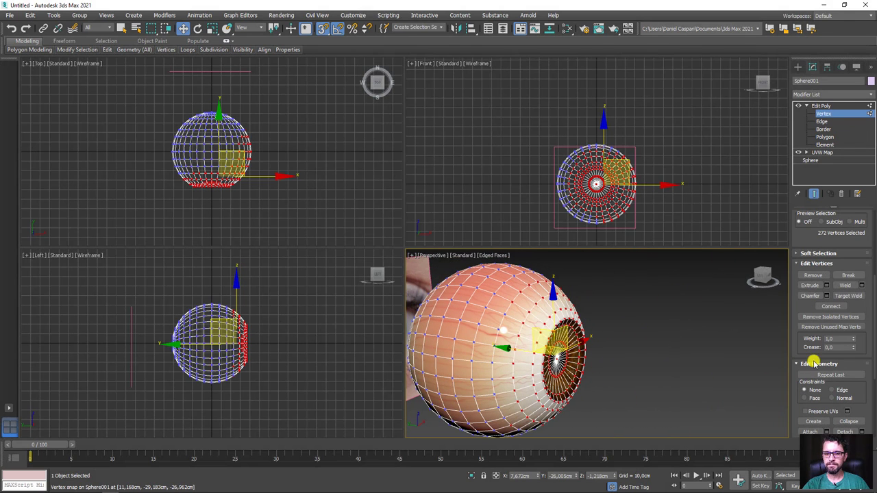
pyautogui.click(846, 287)
pyautogui.scroll(2, 613, 339)
pyautogui.scroll(2, 607, 327)
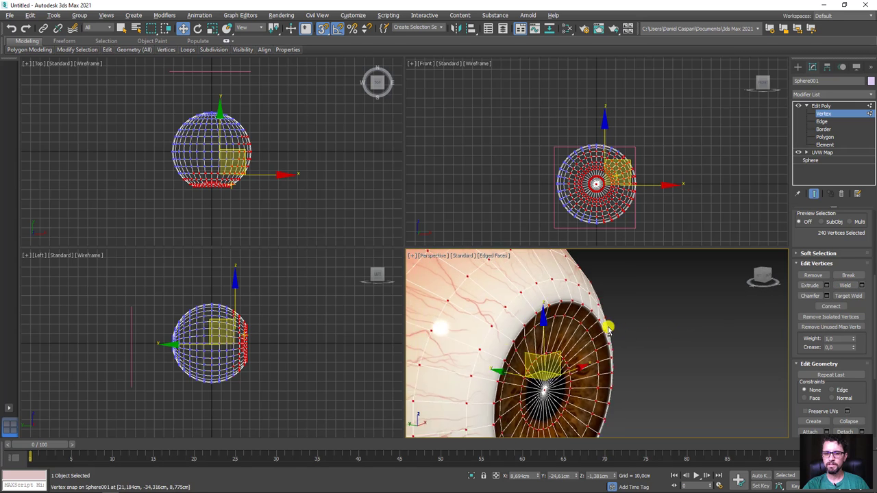
pyautogui.scroll(2, 589, 312)
# - Return to the Edit Poly top level and reframe the iris in view
pyautogui.click(824, 114)
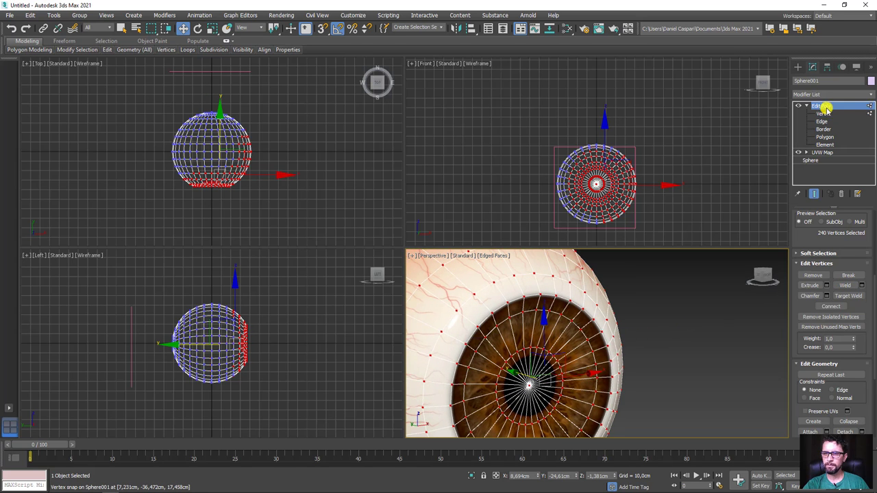
pyautogui.scroll(-3, 717, 322)
pyautogui.moveTo(720, 327)
pyautogui.keyDown('alt'); pyautogui.mouseDown(button='middle')
pyautogui.moveTo(642, 352)
pyautogui.moveTo(655, 363)
pyautogui.moveTo(660, 319)
pyautogui.moveTo(657, 328)
pyautogui.mouseUp(button='middle'); pyautogui.keyUp('alt')
pyautogui.scroll(5, 651, 336)
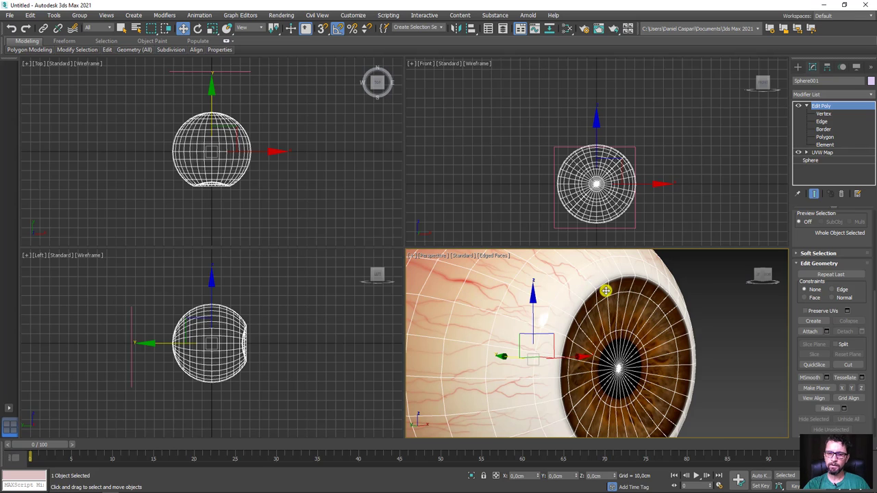
pyautogui.keyDown('alt'); pyautogui.moveTo(617, 269); pyautogui.dragTo(613, 294, button='middle'); pyautogui.keyUp('alt')
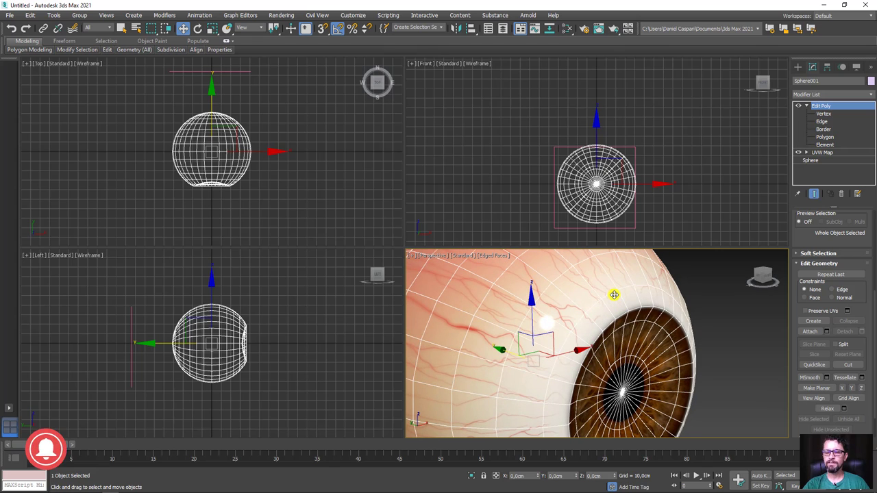
# - Select the edge loop around the iris rim and start a chamfer on it
pyautogui.click(822, 121)
pyautogui.doubleClick(626, 322)
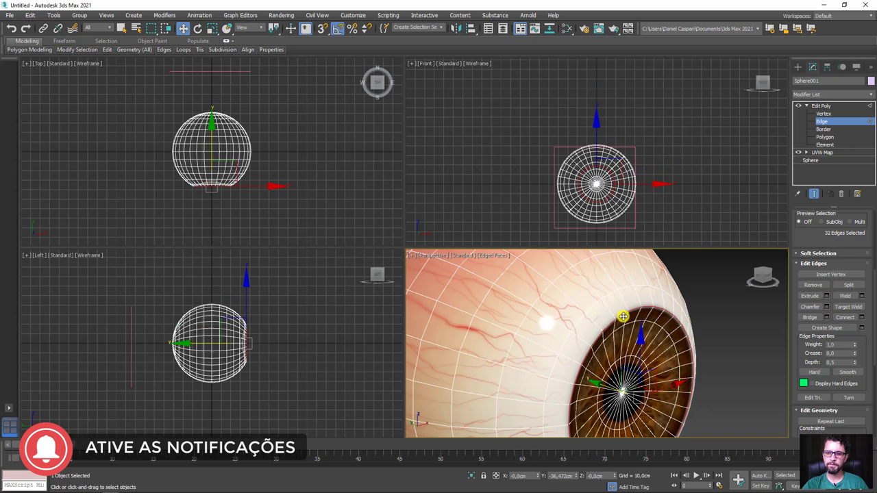
pyautogui.click(827, 307)
pyautogui.scroll(2, 623, 322)
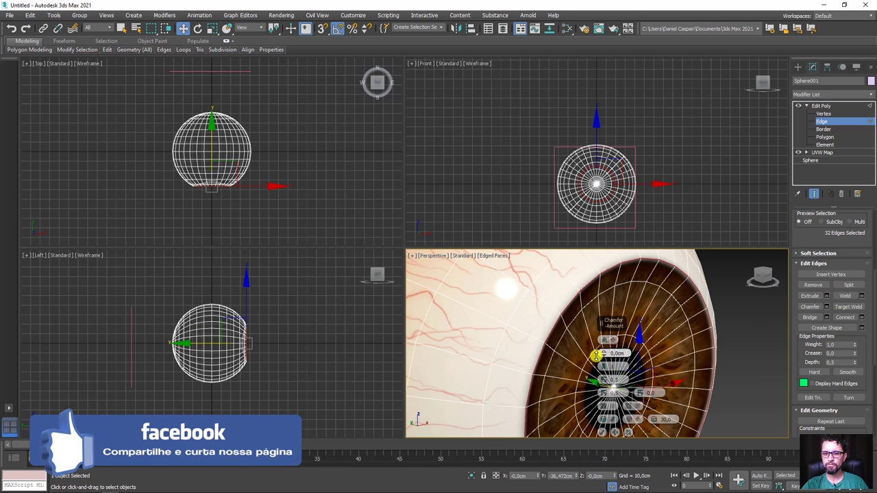
pyautogui.moveTo(600, 355); pyautogui.dragTo(600, 336)
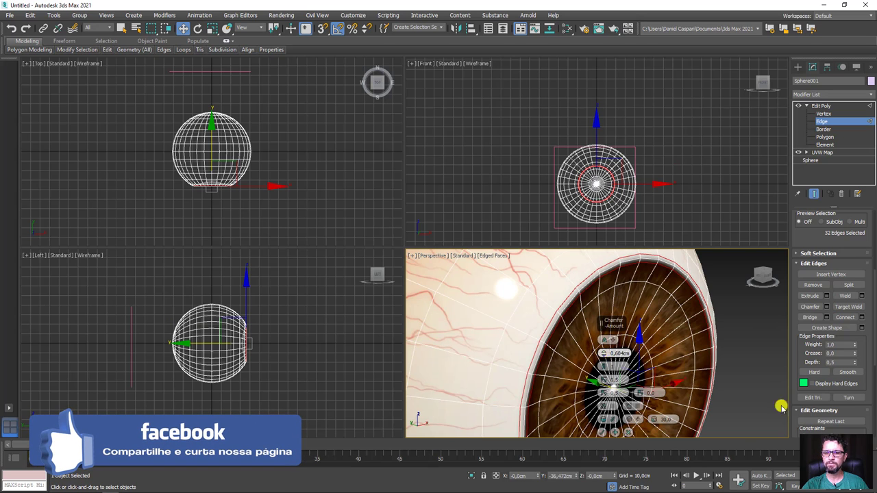
# - Set the chamfer to 2 segments, widen it to about 2 cm, and apply it
pyautogui.hotkey('alt', 'w')
pyautogui.scroll(3, 652, 366)
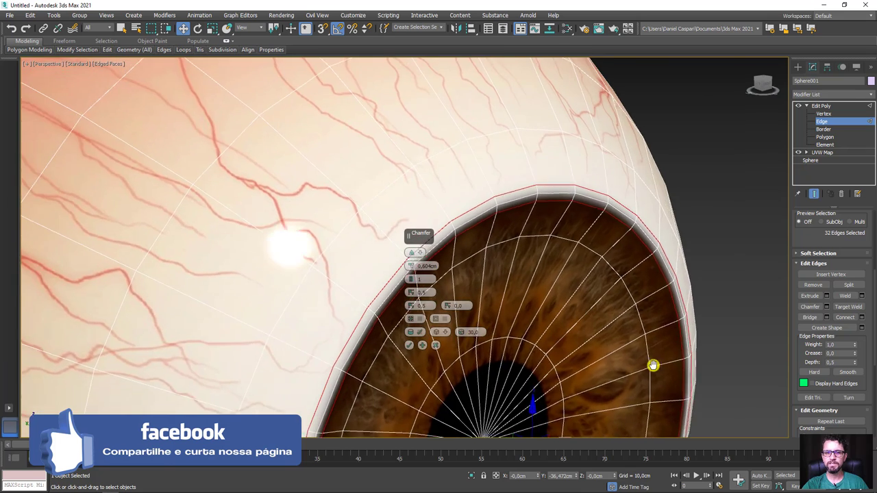
pyautogui.click(413, 280)
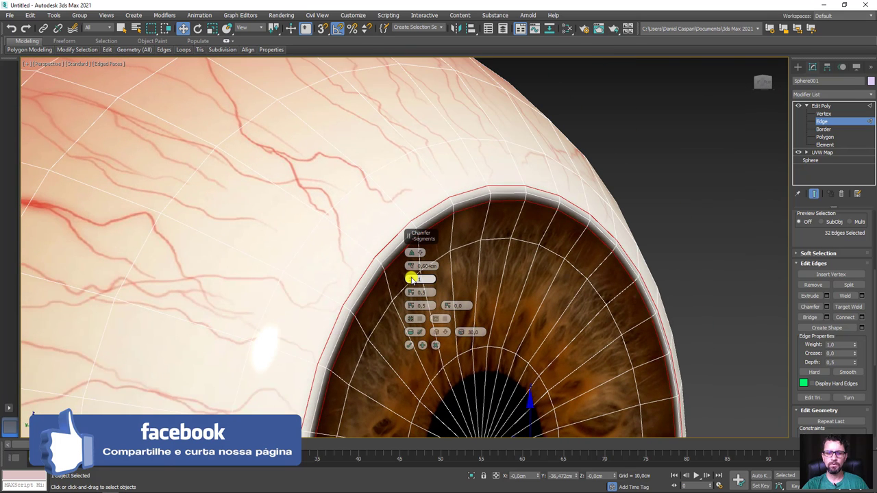
pyautogui.write('2')
pyautogui.press('Return')
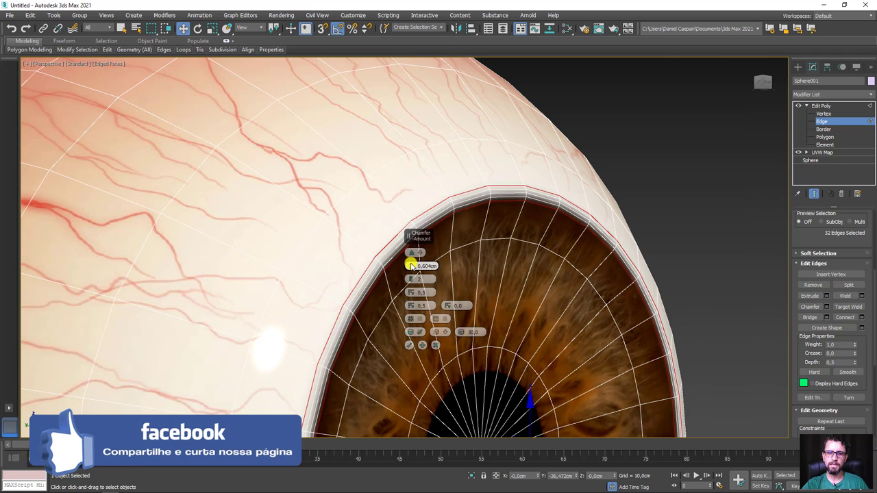
pyautogui.moveTo(417, 254); pyautogui.dragTo(421, 257)
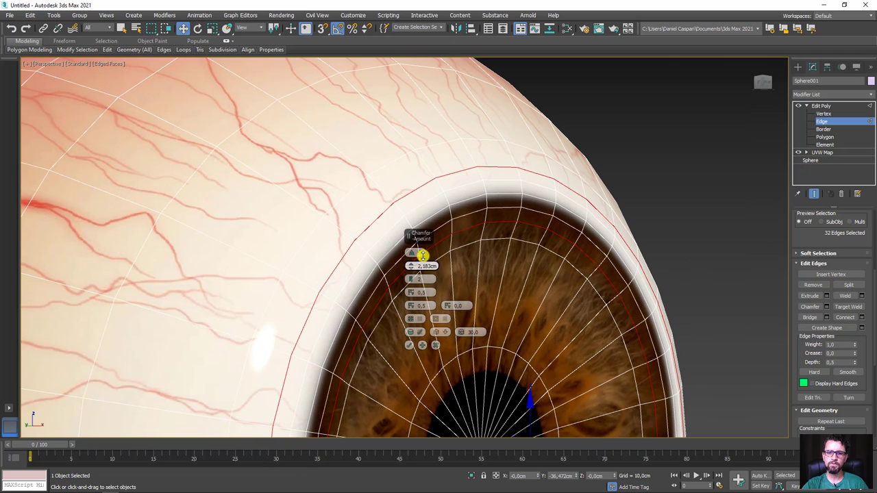
pyautogui.click(409, 345)
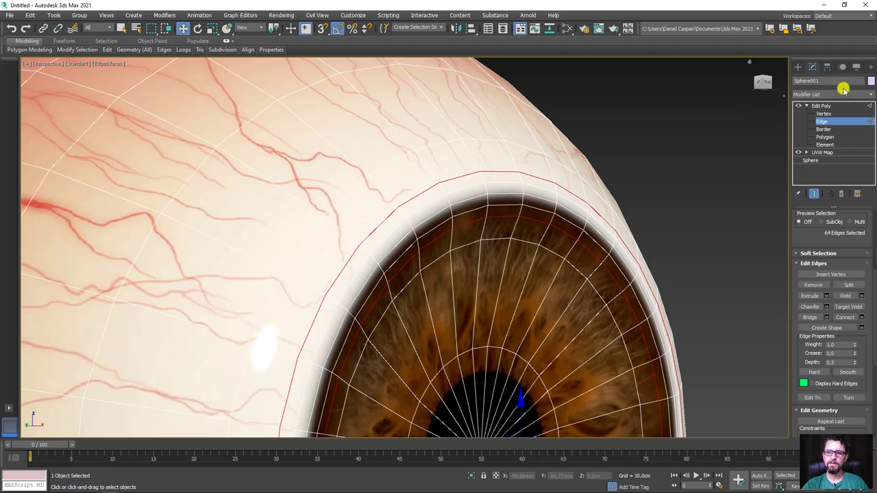
# - Return to object level and inspect the chamfered iris, reselecting the eyeball
pyautogui.click(821, 106)
pyautogui.click(805, 105)
pyautogui.moveTo(613, 173)
pyautogui.keyDown('alt'); pyautogui.mouseDown(button='middle')
pyautogui.moveTo(587, 243)
pyautogui.moveTo(601, 372)
pyautogui.mouseUp(button='middle'); pyautogui.keyUp('alt')
pyautogui.click(596, 382)
pyautogui.moveTo(537, 350)
pyautogui.keyDown('alt'); pyautogui.mouseDown(button='middle')
pyautogui.moveTo(518, 331)
pyautogui.moveTo(585, 313)
pyautogui.moveTo(554, 343)
pyautogui.moveTo(519, 330)
pyautogui.moveTo(601, 335)
pyautogui.moveTo(548, 349)
pyautogui.moveTo(432, 268)
pyautogui.mouseUp(button='middle'); pyautogui.keyUp('alt')
pyautogui.click(457, 273)
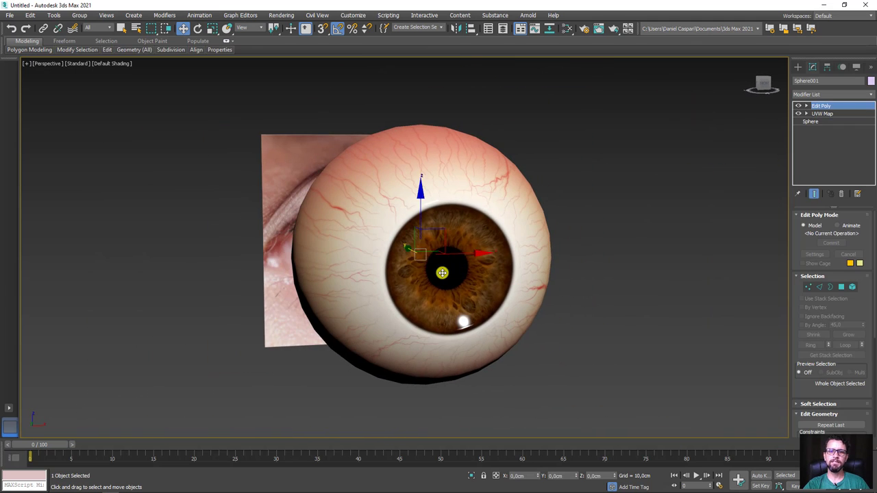
# - Show the wireframe and select the vertex at the pupil centre at Vertex level
pyautogui.scroll(4, 457, 273)
pyautogui.press('F4')
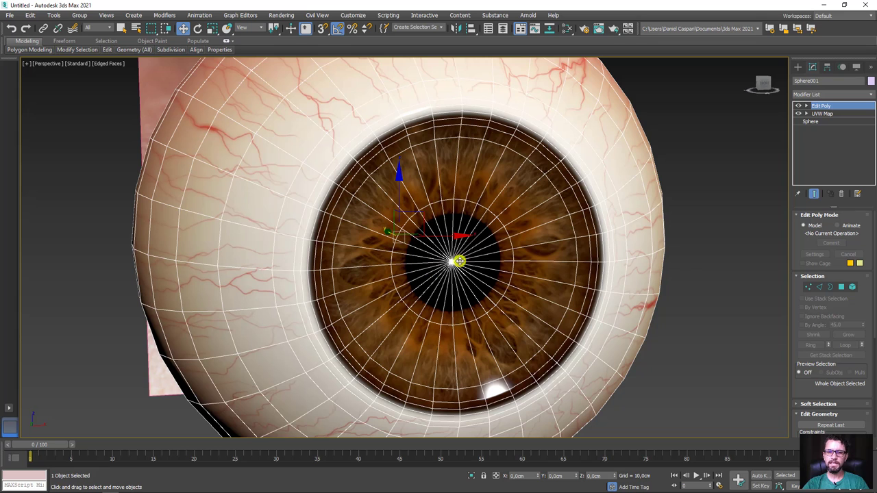
pyautogui.scroll(4, 444, 289)
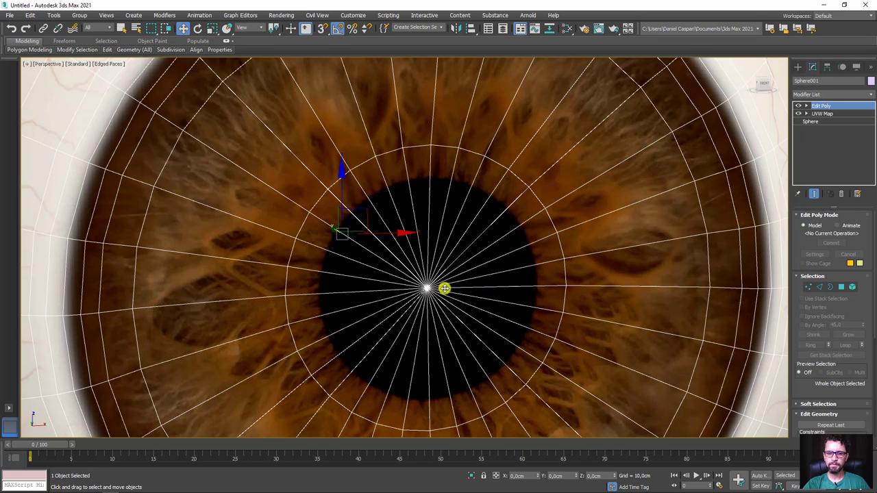
pyautogui.click(818, 286)
pyautogui.click(809, 286)
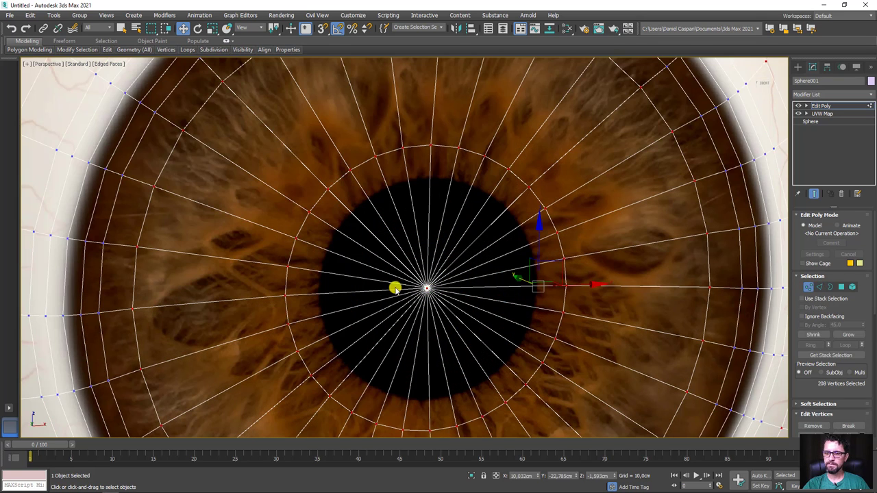
pyautogui.click(425, 289)
pyautogui.moveTo(454, 321)
pyautogui.keyDown('alt'); pyautogui.mouseDown(button='middle')
pyautogui.moveTo(477, 321)
pyautogui.moveTo(454, 309)
pyautogui.moveTo(430, 273)
pyautogui.mouseUp(button='middle'); pyautogui.keyUp('alt')
# - Tune the extrusion height and width to recess the pupil centre vertex, then apply
pyautogui.moveTo(800, 406)
pyautogui.mouseDown()
pyautogui.moveTo(799, 233)
pyautogui.moveTo(807, 225)
pyautogui.mouseUp()
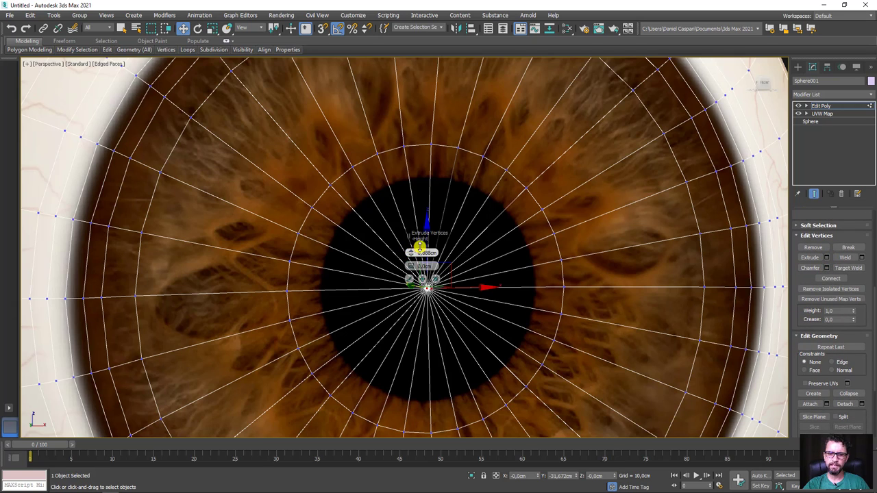
pyautogui.moveTo(419, 254); pyautogui.dragTo(439, 252)
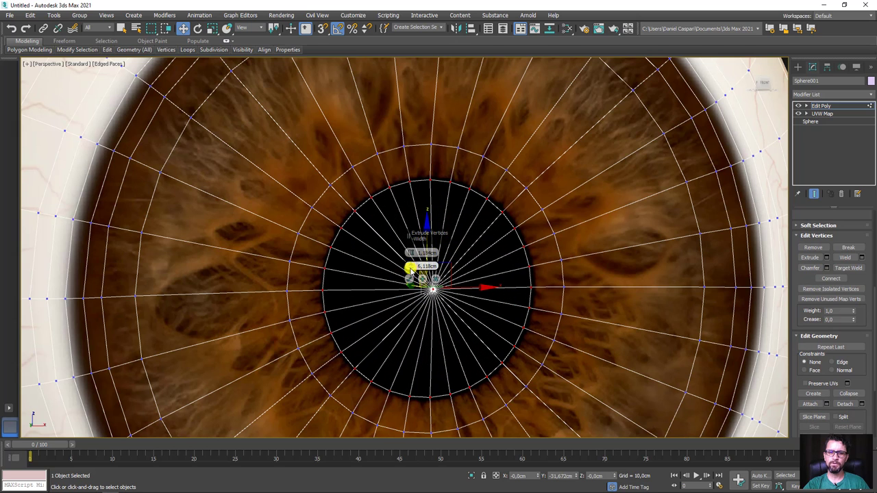
pyautogui.moveTo(409, 270)
pyautogui.mouseDown()
pyautogui.moveTo(415, 278)
pyautogui.moveTo(409, 255)
pyautogui.moveTo(409, 317)
pyautogui.moveTo(397, 343)
pyautogui.mouseUp()
pyautogui.scroll(-3, 397, 343)
pyautogui.moveTo(423, 372)
pyautogui.keyDown('alt'); pyautogui.mouseDown(button='middle')
pyautogui.moveTo(391, 359)
pyautogui.moveTo(471, 339)
pyautogui.moveTo(463, 370)
pyautogui.moveTo(419, 340)
pyautogui.mouseUp(button='middle'); pyautogui.keyUp('alt')
pyautogui.scroll(3, 390, 294)
pyautogui.scroll(3, 409, 269)
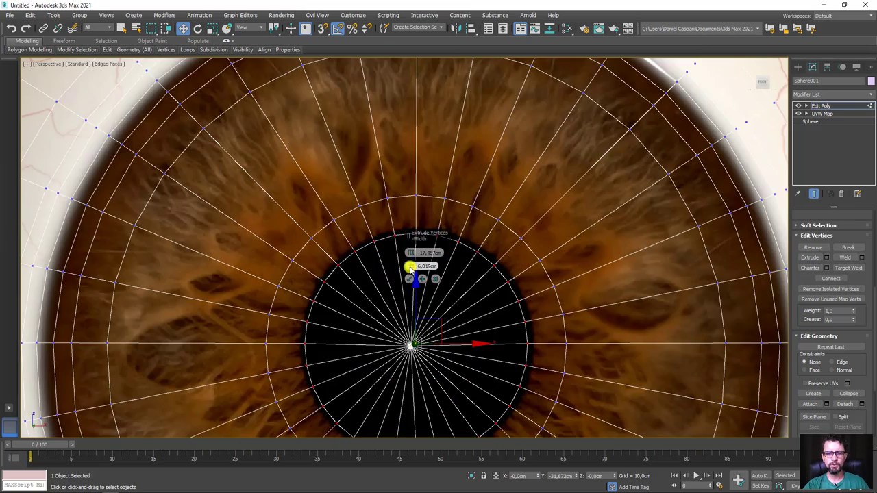
pyautogui.moveTo(411, 267)
pyautogui.mouseDown()
pyautogui.moveTo(427, 263)
pyautogui.moveTo(421, 254)
pyautogui.mouseUp()
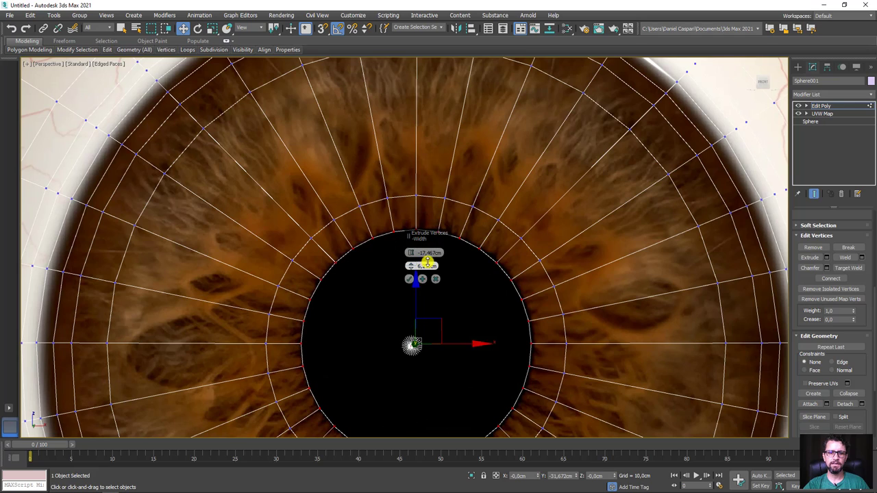
pyautogui.keyDown('alt'); pyautogui.moveTo(319, 322); pyautogui.dragTo(335, 325, button='middle'); pyautogui.keyUp('alt')
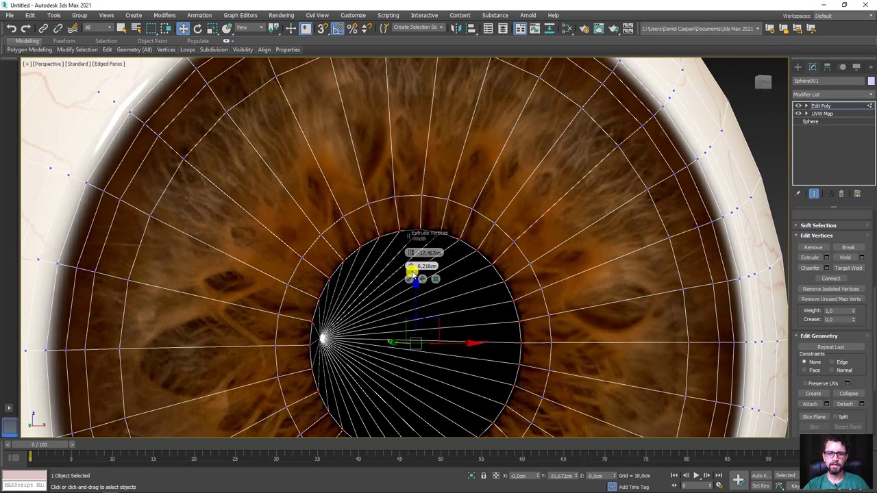
pyautogui.click(409, 279)
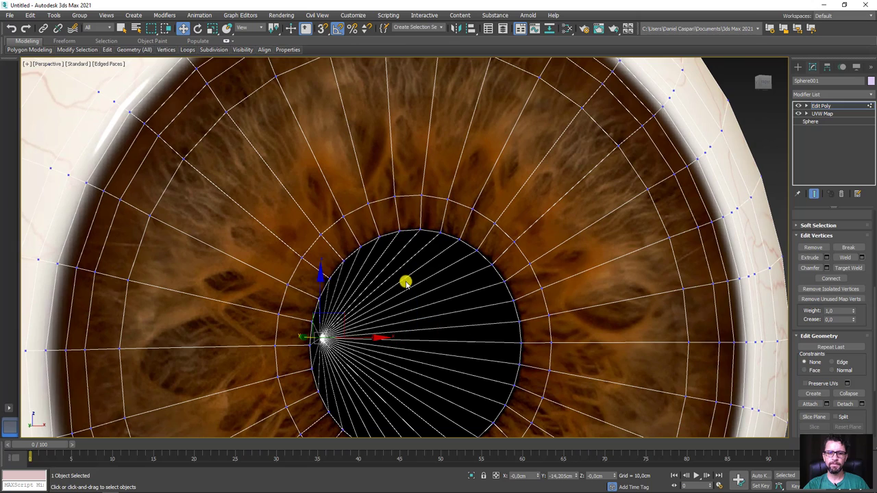
# - Extrude the pupil centre vertex again, confirm it, and inspect the new ring
pyautogui.keyDown('alt'); pyautogui.moveTo(405, 281); pyautogui.dragTo(329, 338, button='middle'); pyautogui.keyUp('alt')
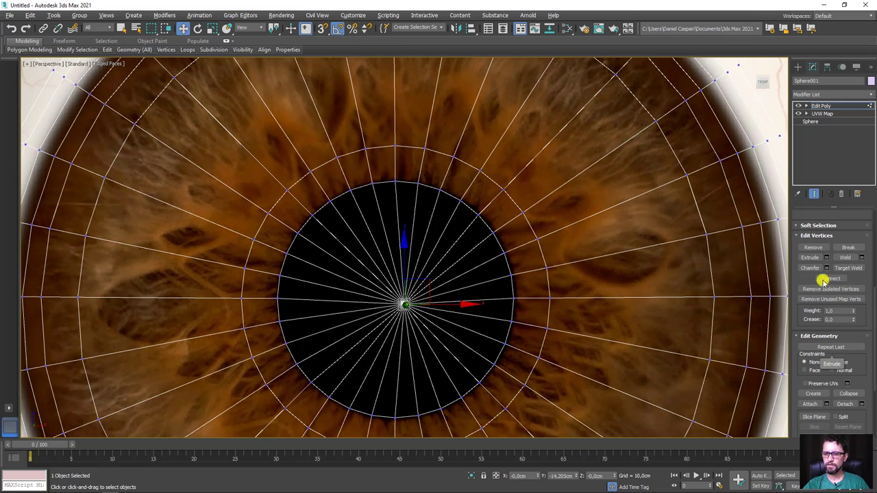
pyautogui.click(826, 257)
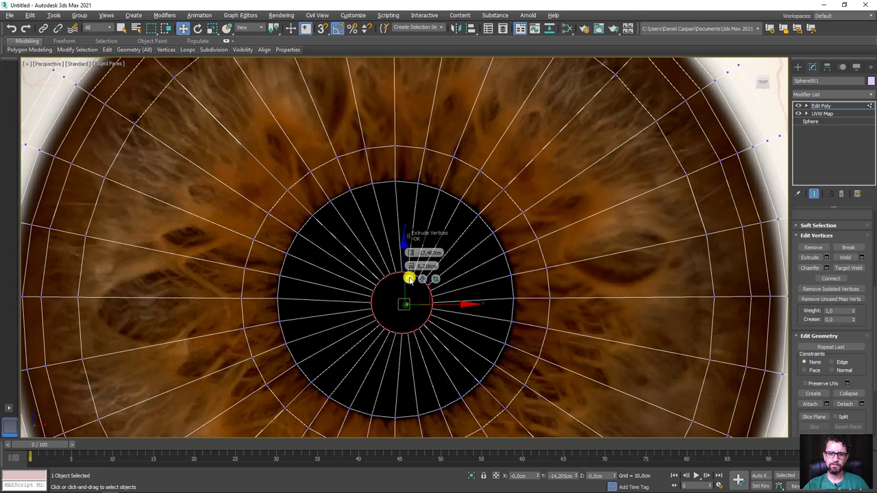
pyautogui.click(409, 280)
pyautogui.keyDown('alt'); pyautogui.moveTo(407, 298); pyautogui.dragTo(412, 303, button='middle'); pyautogui.keyUp('alt')
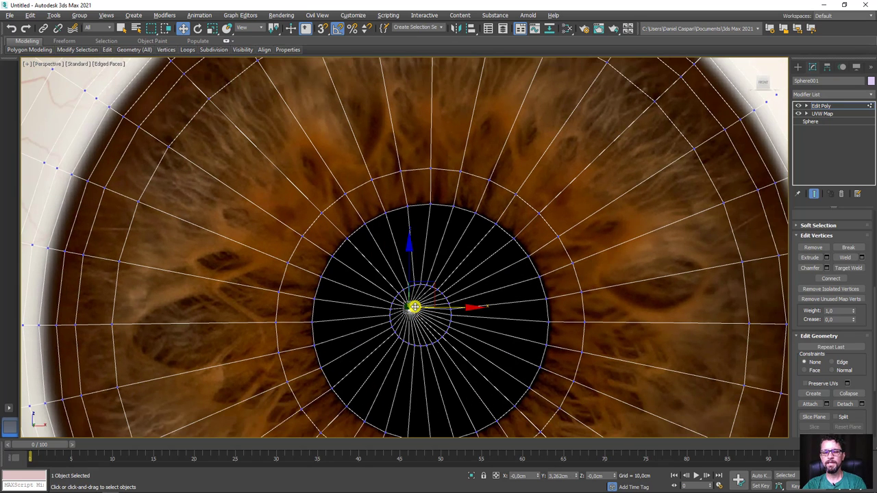
pyautogui.scroll(-5, 414, 307)
pyautogui.moveTo(414, 307)
pyautogui.keyDown('alt'); pyautogui.mouseDown(button='middle')
pyautogui.moveTo(401, 306)
pyautogui.moveTo(781, 135)
pyautogui.mouseUp(button='middle'); pyautogui.keyUp('alt')
pyautogui.scroll(5, 394, 304)
# - In Border mode, push the pupil border inward into a funnel and collapse it to one vertex
pyautogui.click(799, 105)
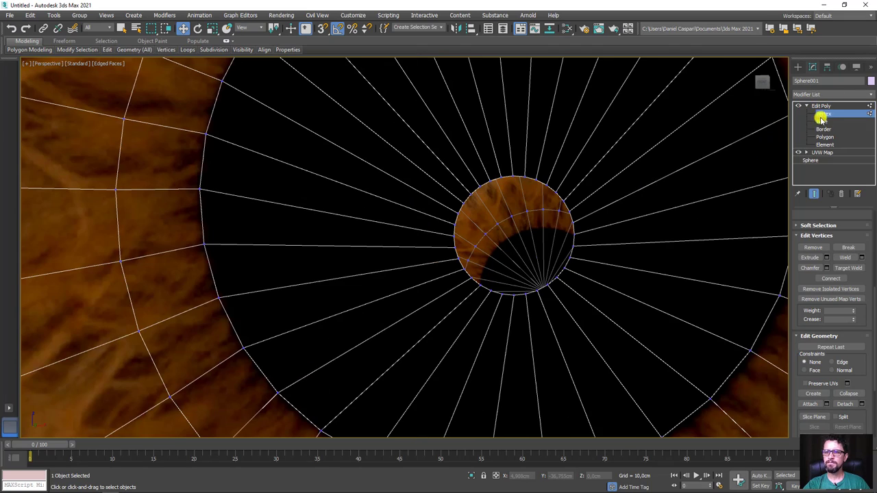
pyautogui.click(822, 128)
pyautogui.keyDown('alt'); pyautogui.moveTo(572, 225); pyautogui.dragTo(552, 267, button='middle'); pyautogui.keyUp('alt')
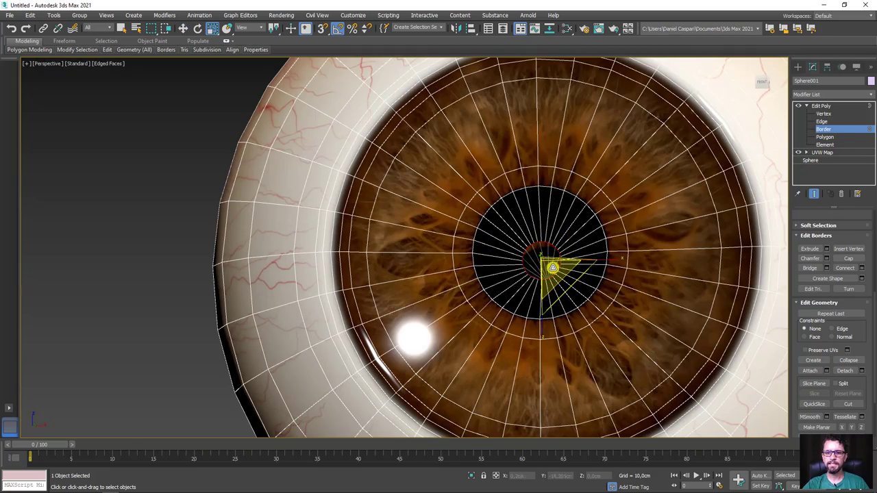
pyautogui.moveTo(552, 267); pyautogui.dragTo(564, 188)
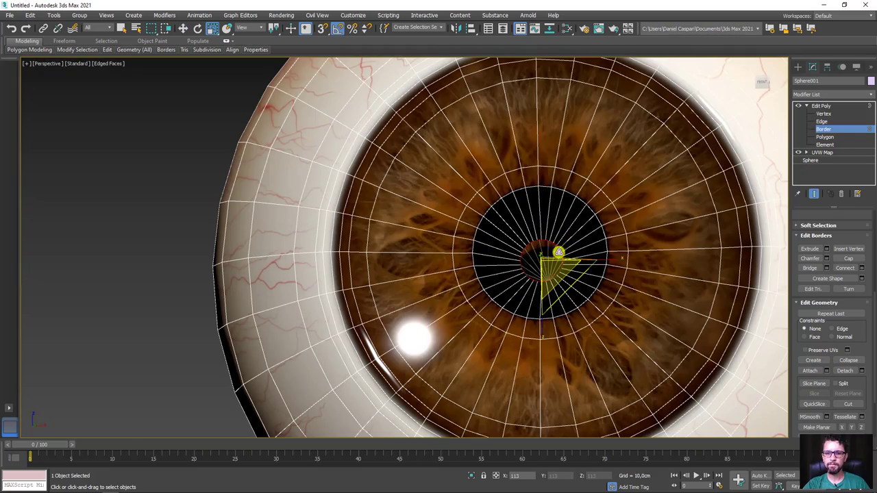
pyautogui.moveTo(563, 188)
pyautogui.keyDown('alt'); pyautogui.mouseDown(button='middle')
pyautogui.moveTo(603, 200)
pyautogui.moveTo(607, 180)
pyautogui.moveTo(555, 192)
pyautogui.moveTo(529, 251)
pyautogui.mouseUp(button='middle'); pyautogui.keyUp('alt')
pyautogui.moveTo(536, 251)
pyautogui.mouseDown()
pyautogui.moveTo(534, 304)
pyautogui.moveTo(546, 327)
pyautogui.mouseUp()
pyautogui.scroll(-2, 866, 366)
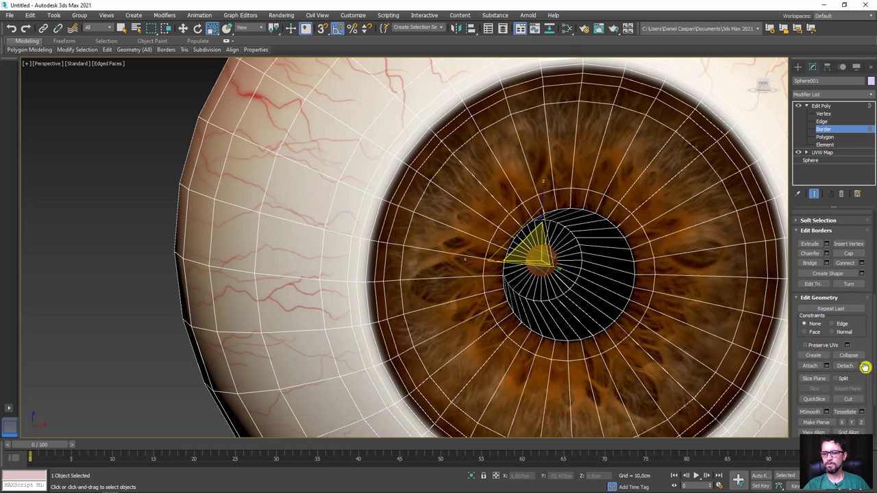
pyautogui.scroll(-2, 858, 322)
pyautogui.click(850, 286)
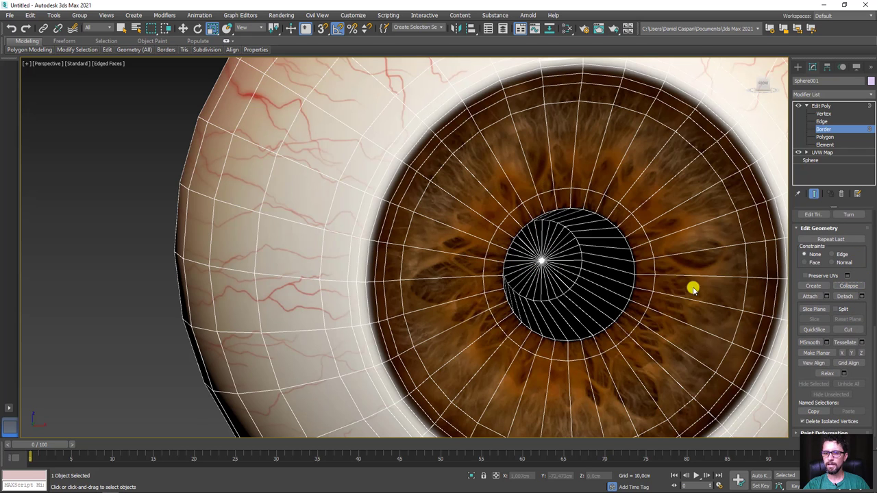
# - Select the pupil-rim edge loop, chamfer it into extra loops, and return to top level
pyautogui.keyDown('alt'); pyautogui.moveTo(691, 287); pyautogui.dragTo(625, 279, button='middle'); pyautogui.keyUp('alt')
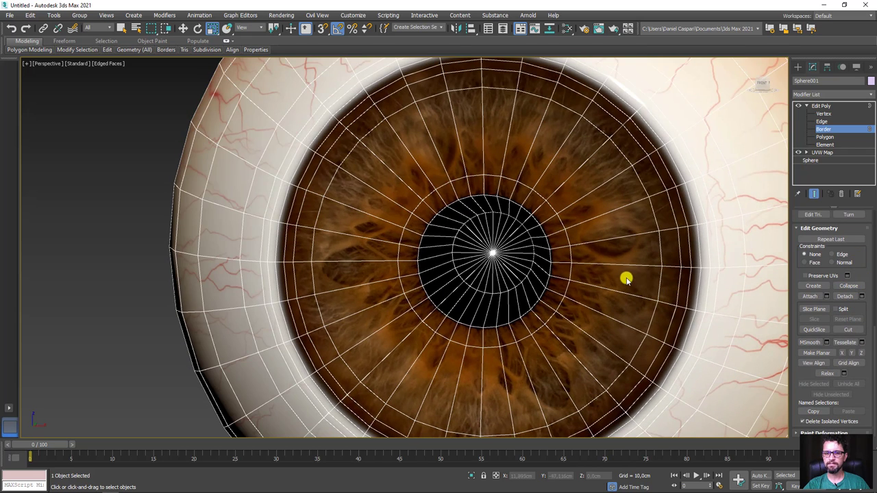
pyautogui.click(823, 121)
pyautogui.scroll(5, 520, 202)
pyautogui.doubleClick(542, 198)
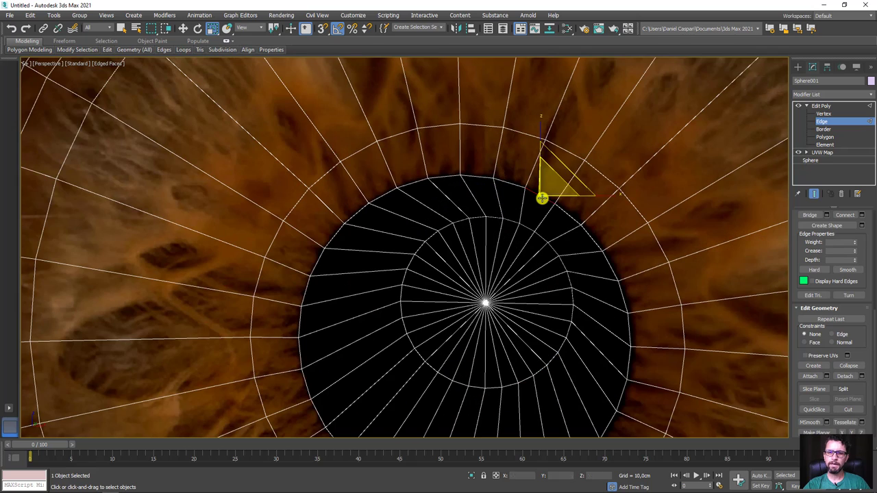
pyautogui.keyDown('alt'); pyautogui.moveTo(525, 230); pyautogui.dragTo(560, 274, button='middle'); pyautogui.keyUp('alt')
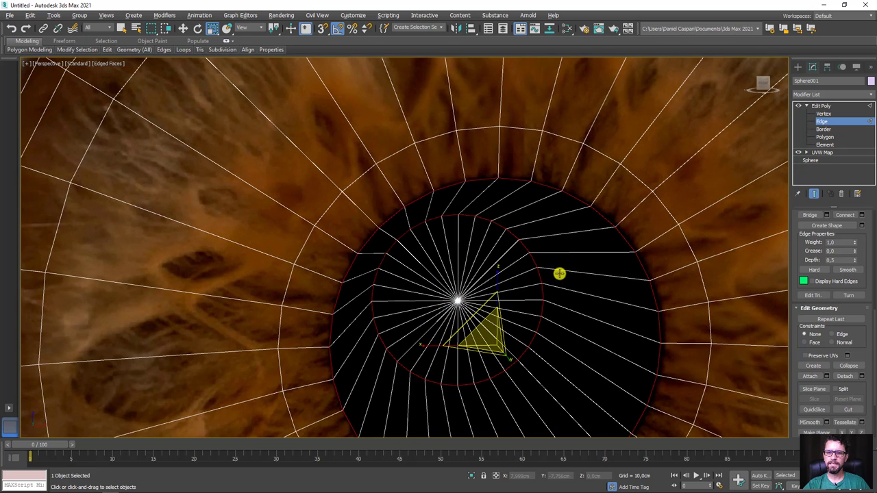
pyautogui.moveTo(796, 243); pyautogui.dragTo(812, 341)
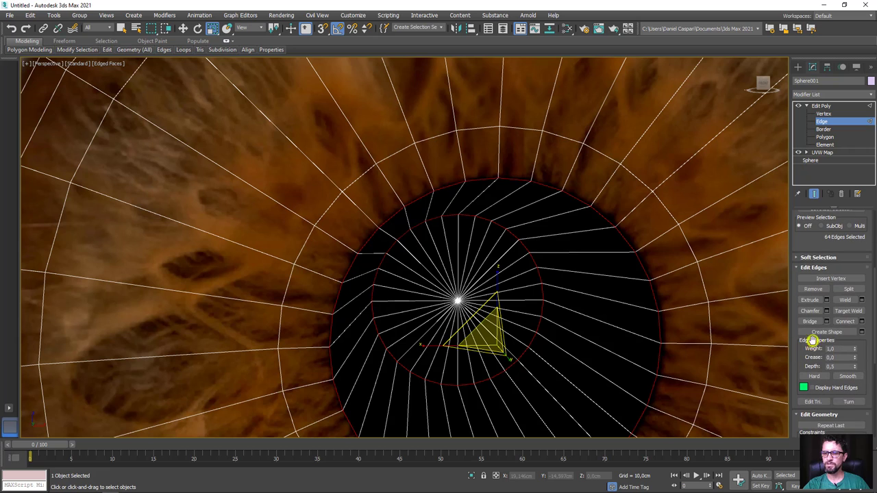
pyautogui.click(826, 311)
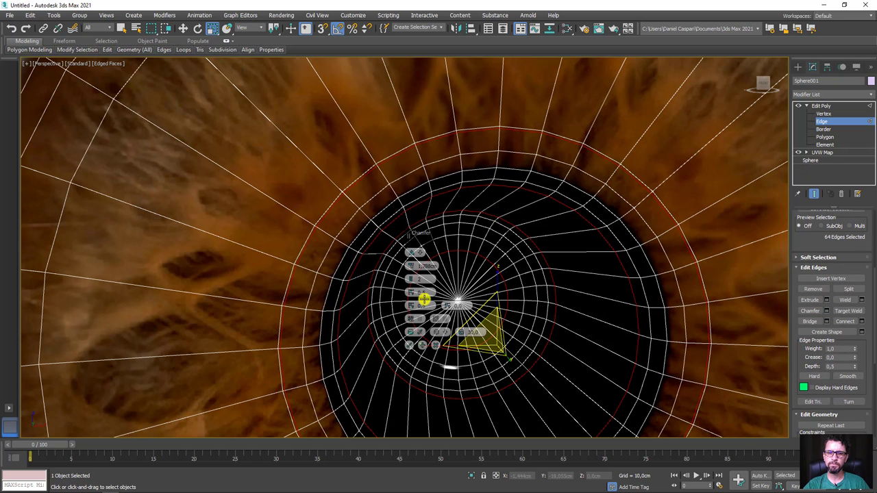
pyautogui.click(408, 346)
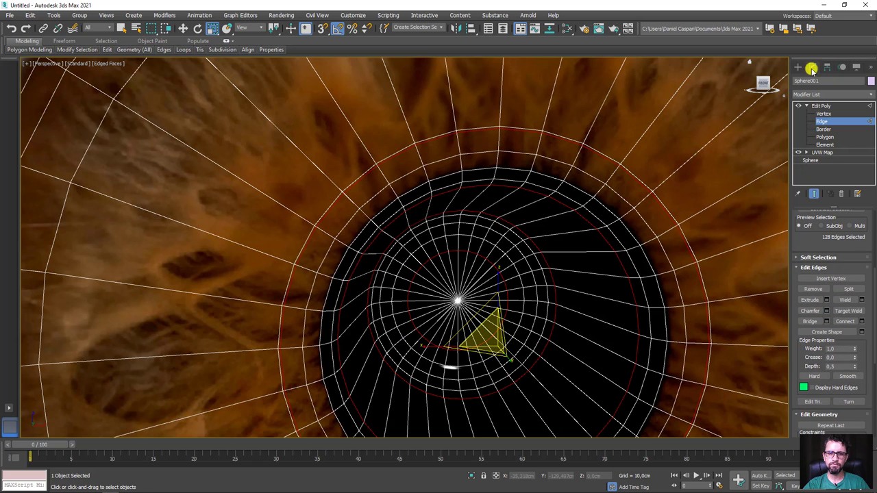
pyautogui.click(829, 103)
pyautogui.scroll(-5, 496, 169)
pyautogui.scroll(-3, 575, 227)
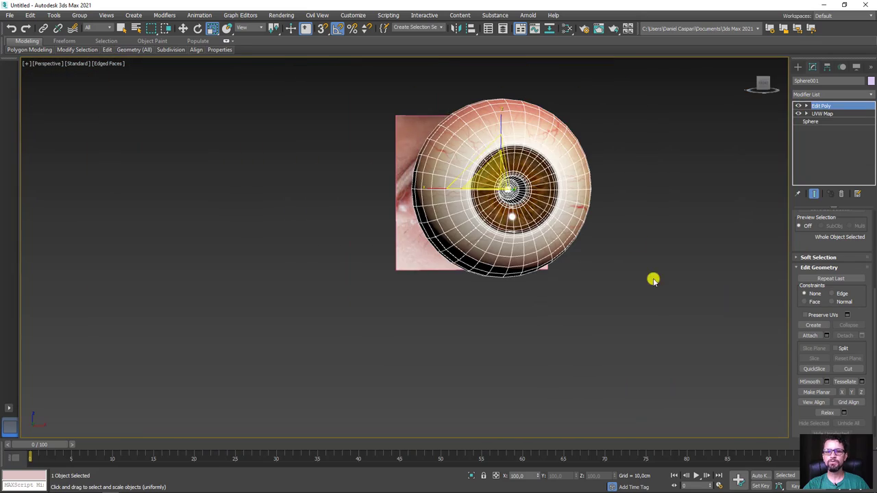
pyautogui.click(653, 280)
pyautogui.keyDown('alt'); pyautogui.moveTo(590, 286); pyautogui.dragTo(532, 265, button='middle'); pyautogui.keyUp('alt')
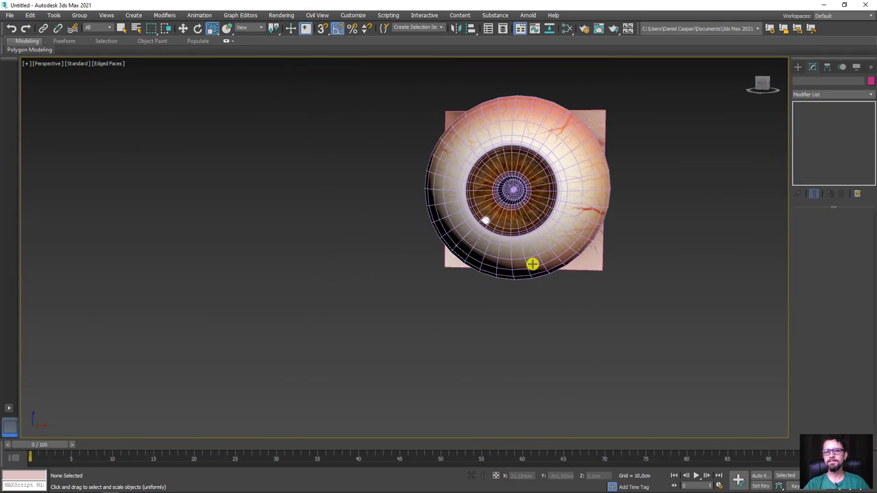
pyautogui.press('z')
pyautogui.click(512, 244)
pyautogui.scroll(-3, 507, 254)
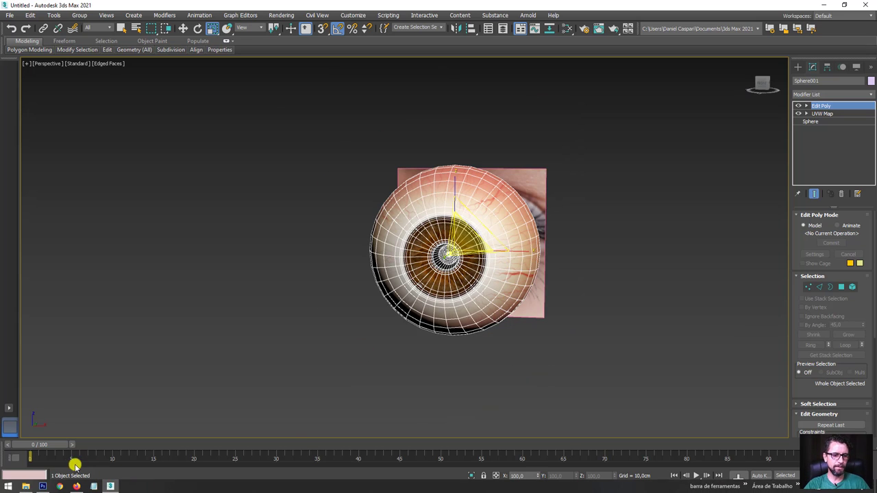
pyautogui.click(26, 487)
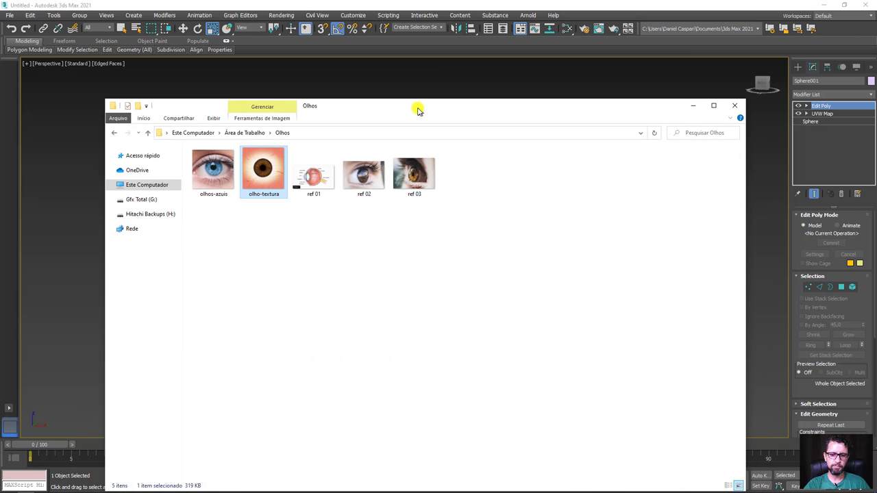
pyautogui.moveTo(434, 405); pyautogui.dragTo(417, 107)
pyautogui.click(411, 175)
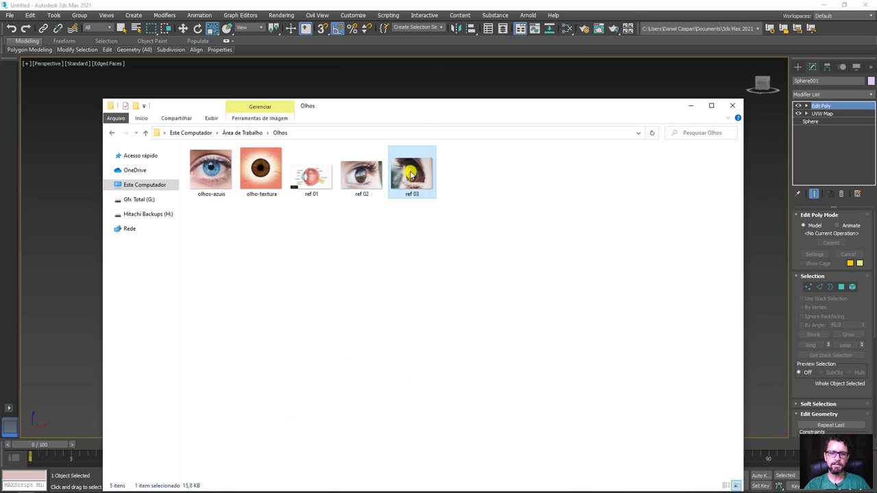
pyautogui.doubleClick(411, 175)
pyautogui.scroll(1, 453, 230)
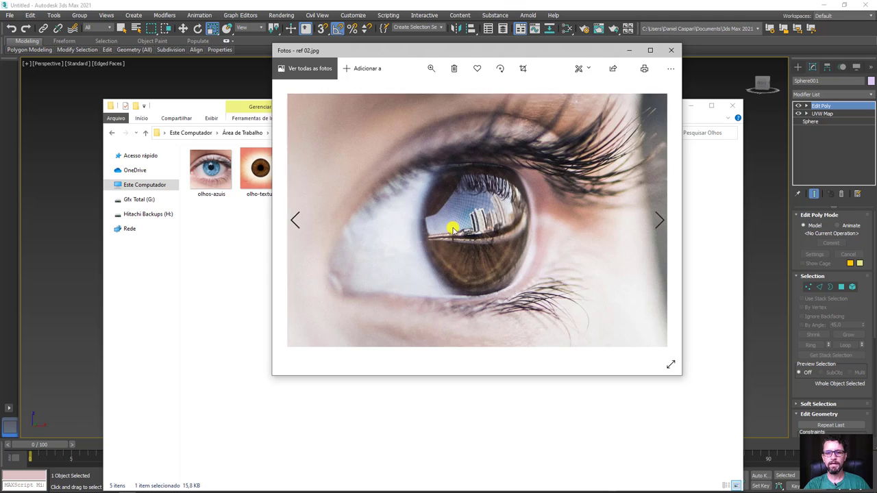
pyautogui.scroll(-1, 452, 231)
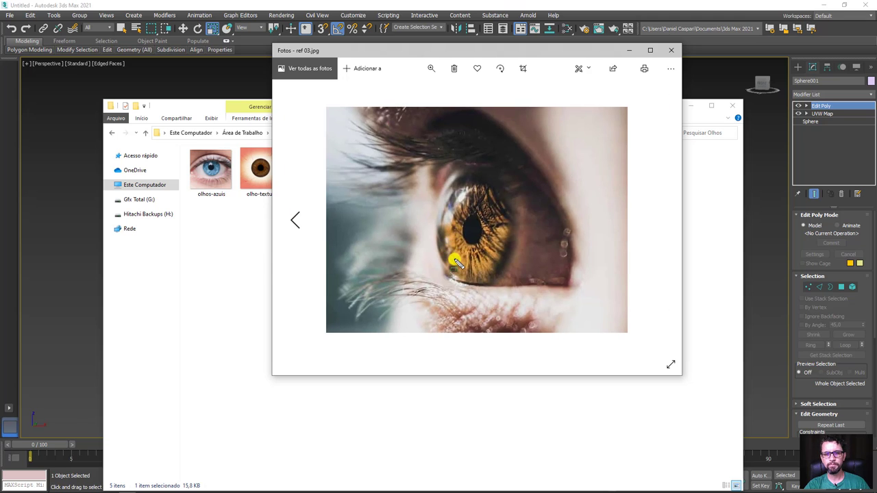
pyautogui.moveTo(455, 263); pyautogui.dragTo(443, 186)
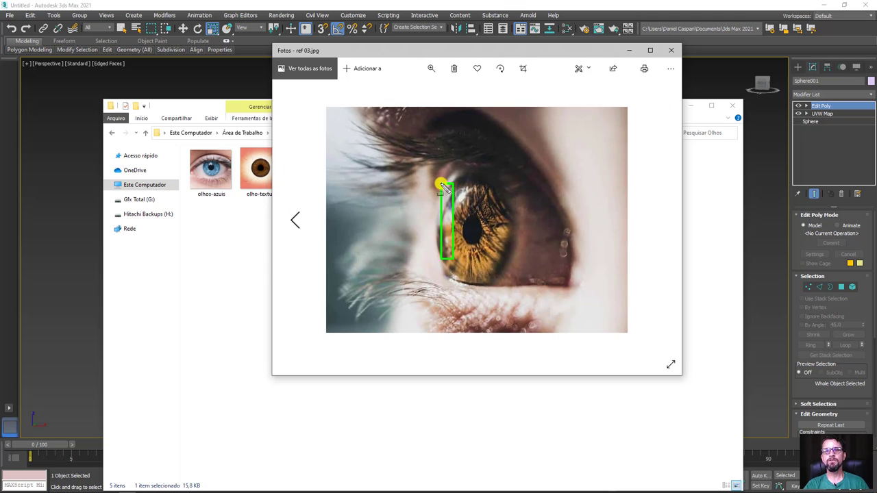
pyautogui.click(629, 49)
pyautogui.click(691, 105)
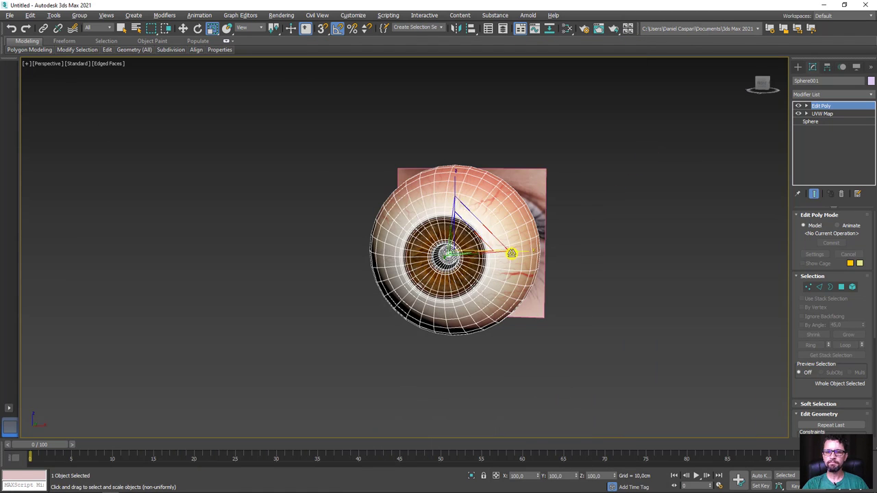
# - Shift-drag a copy of the eyeball to the right along X as Sphere002
pyautogui.press('w')
pyautogui.keyDown('alt'); pyautogui.moveTo(564, 274); pyautogui.dragTo(508, 267, button='middle'); pyautogui.keyUp('alt')
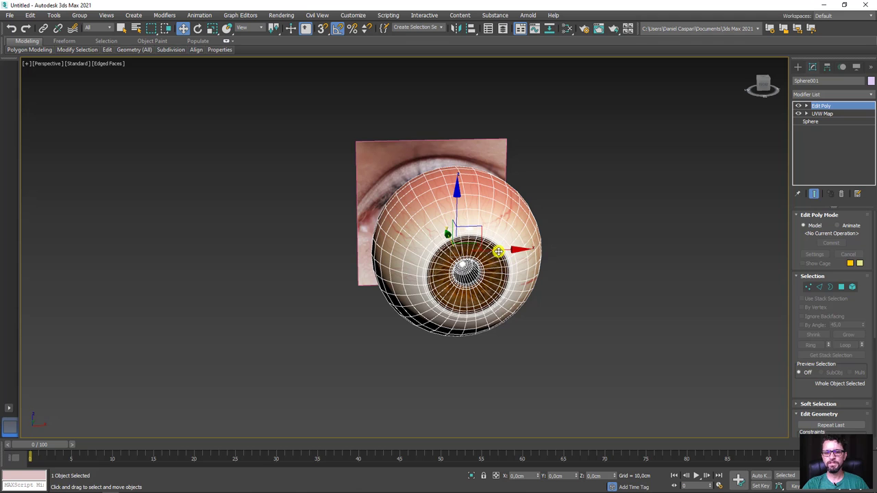
pyautogui.keyDown('shift'); pyautogui.moveTo(498, 252); pyautogui.dragTo(685, 247); pyautogui.keyUp('shift')
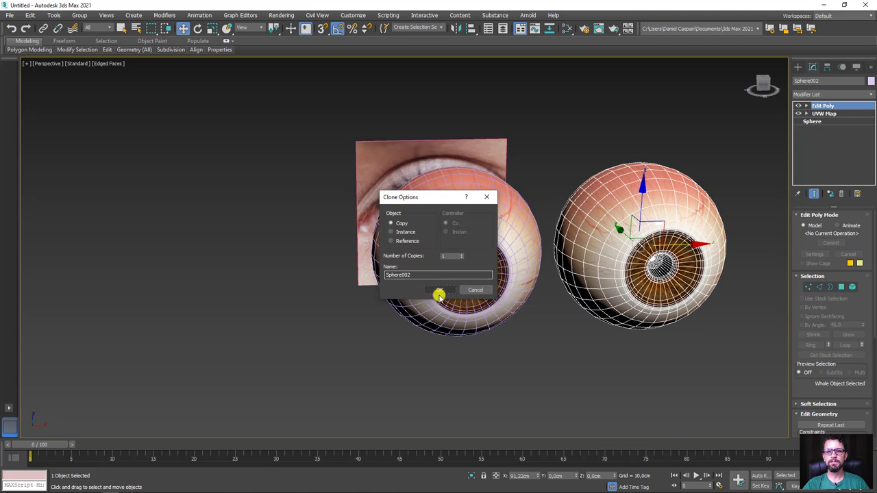
pyautogui.click(439, 291)
pyautogui.moveTo(591, 294); pyautogui.dragTo(472, 309, button='middle')
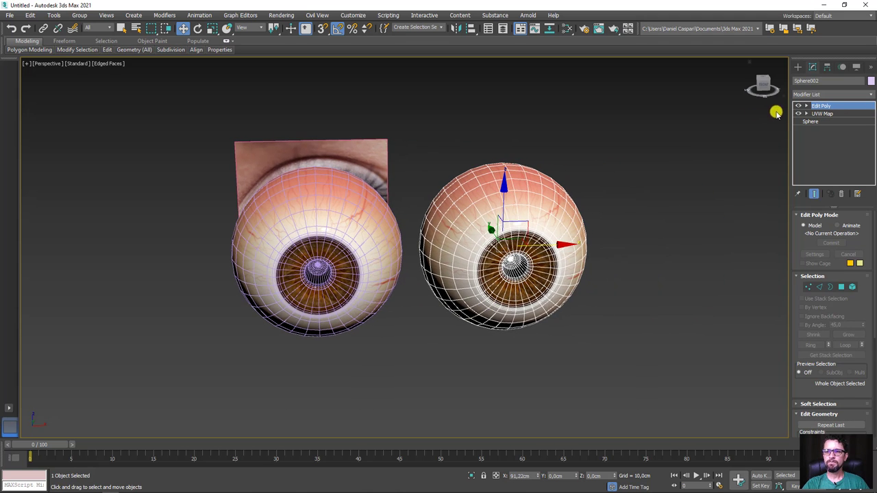
# - Delete Edit Poly and UVW Map from Sphere002's modifier stack
pyautogui.click(839, 194)
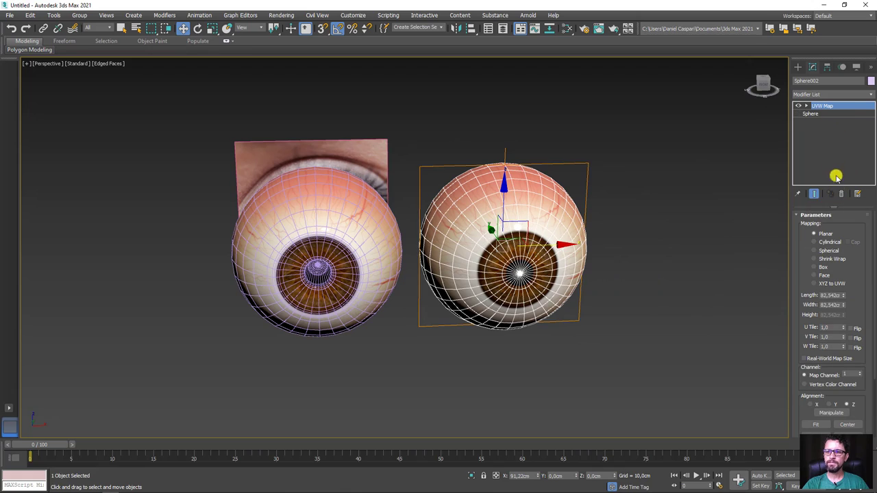
pyautogui.click(840, 194)
pyautogui.moveTo(609, 329)
pyautogui.keyDown('alt'); pyautogui.mouseDown(button='middle')
pyautogui.moveTo(548, 309)
pyautogui.moveTo(596, 244)
pyautogui.moveTo(634, 270)
pyautogui.moveTo(589, 312)
pyautogui.moveTo(583, 64)
pyautogui.mouseUp(button='middle'); pyautogui.keyUp('alt')
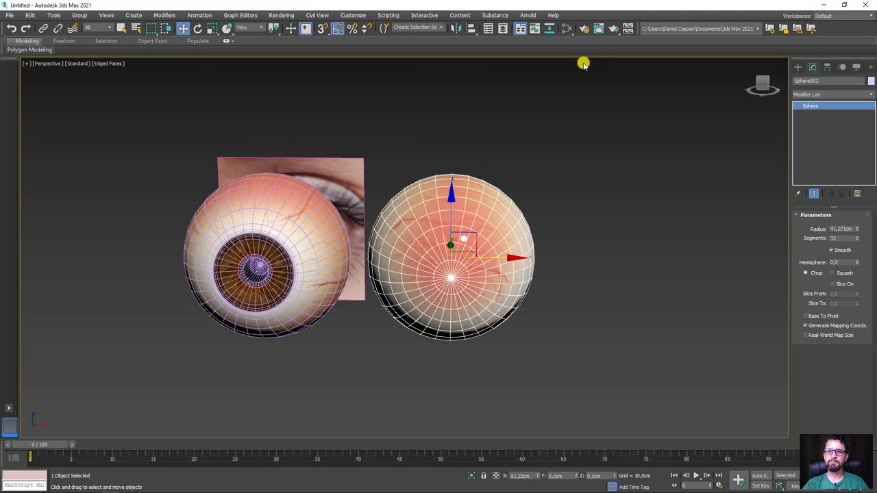
# - Create a Standard (Legacy) material in the Slate Material Editor and wire it onto Sphere002
pyautogui.click(566, 29)
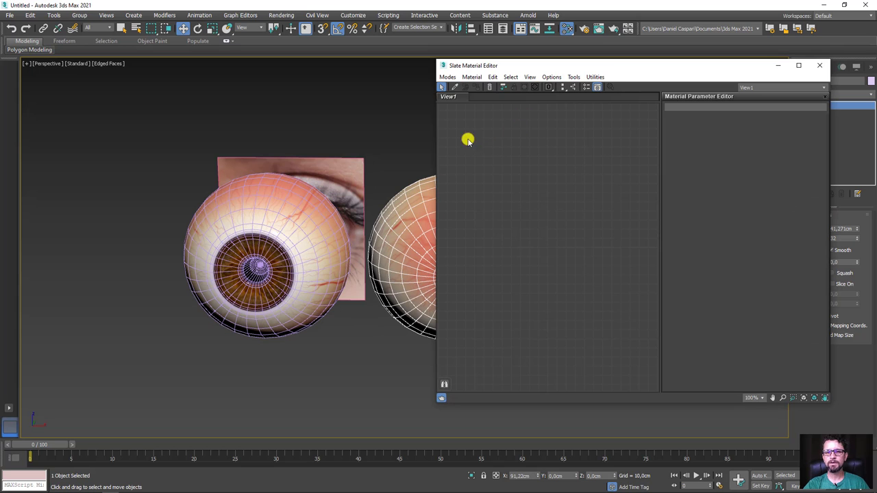
pyautogui.moveTo(509, 68); pyautogui.dragTo(519, 72)
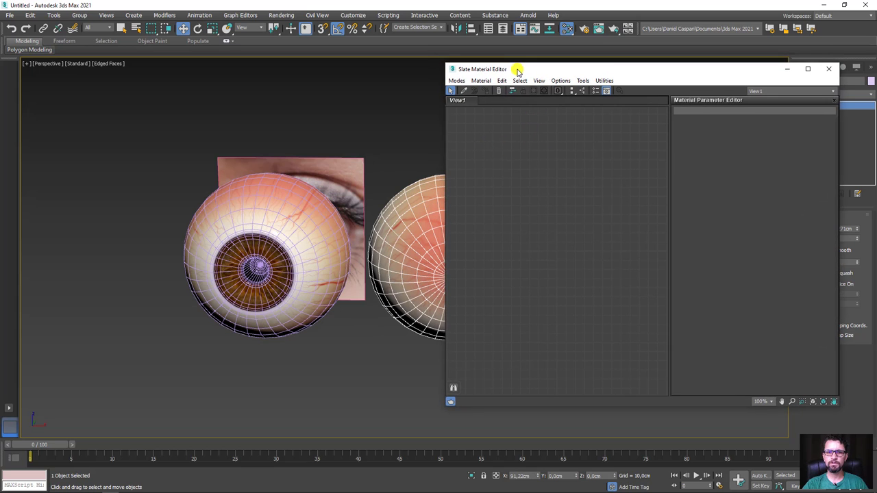
pyautogui.rightClick(489, 153)
pyautogui.moveTo(521, 159)
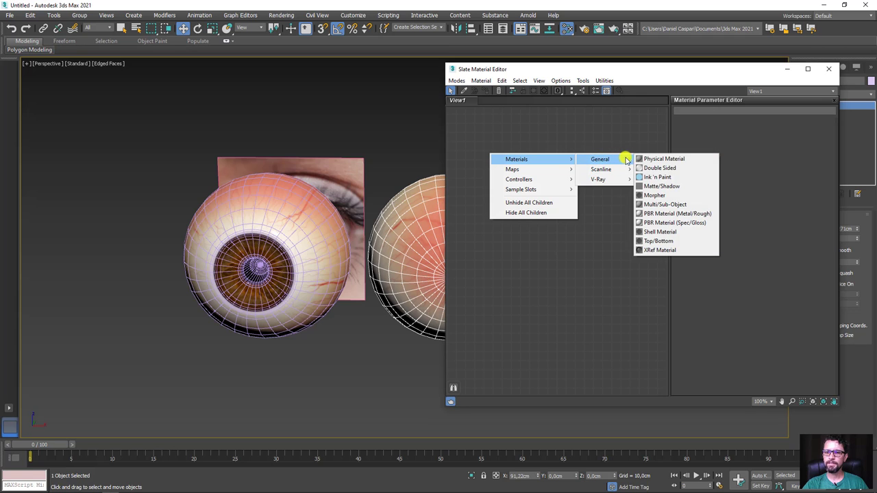
pyautogui.moveTo(601, 169)
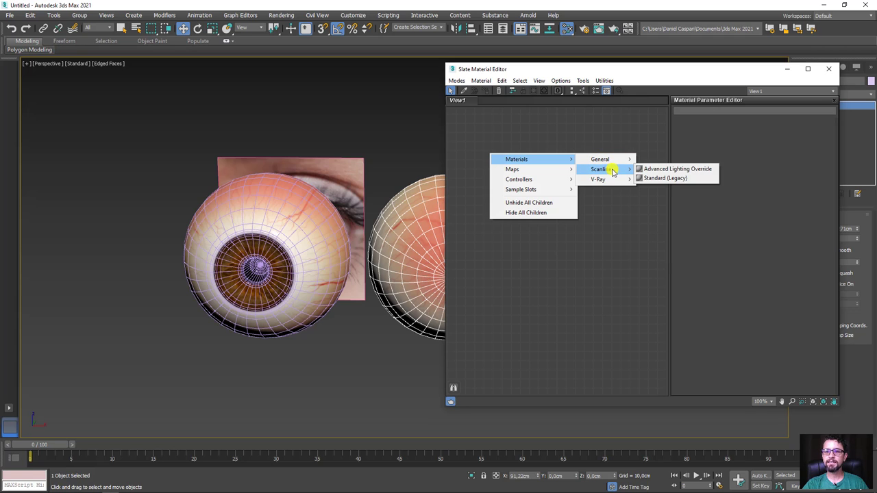
pyautogui.click(664, 180)
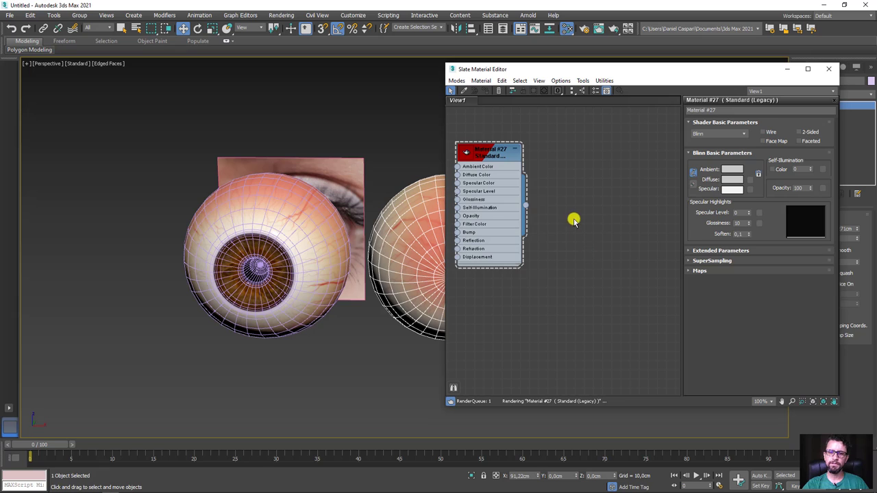
pyautogui.moveTo(550, 213); pyautogui.dragTo(568, 255)
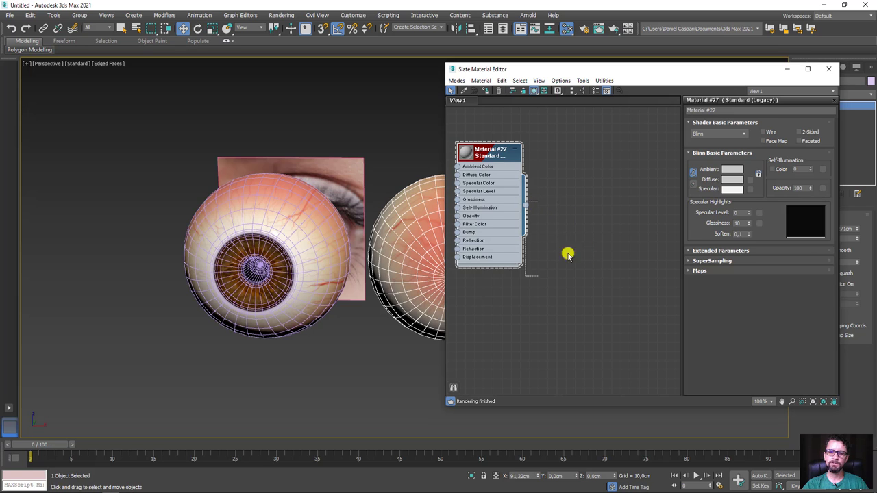
pyautogui.moveTo(526, 204)
pyautogui.mouseDown()
pyautogui.moveTo(454, 297)
pyautogui.moveTo(427, 249)
pyautogui.mouseUp()
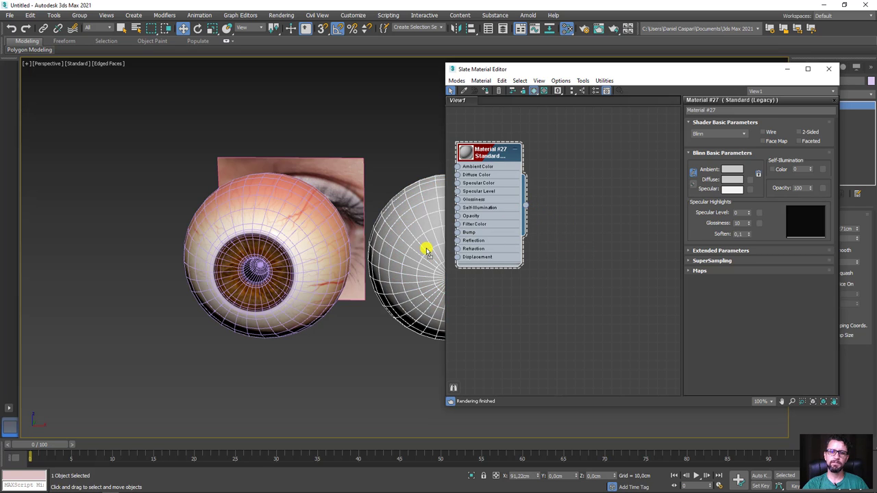
pyautogui.moveTo(426, 249)
pyautogui.mouseDown(button='middle')
pyautogui.moveTo(206, 239)
pyautogui.moveTo(273, 235)
pyautogui.mouseUp(button='middle')
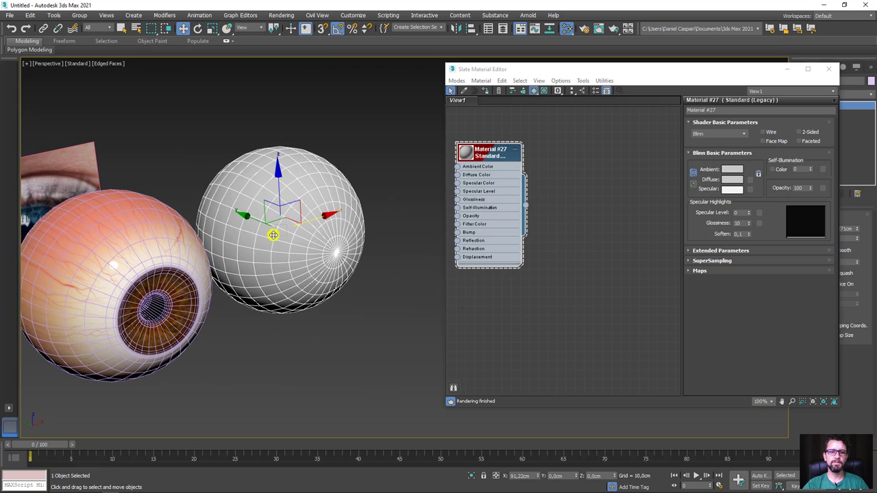
pyautogui.click(787, 70)
# - Set Sphere002's radius to 43 cm
pyautogui.hotkey('alt', 'ctrl', 'z')
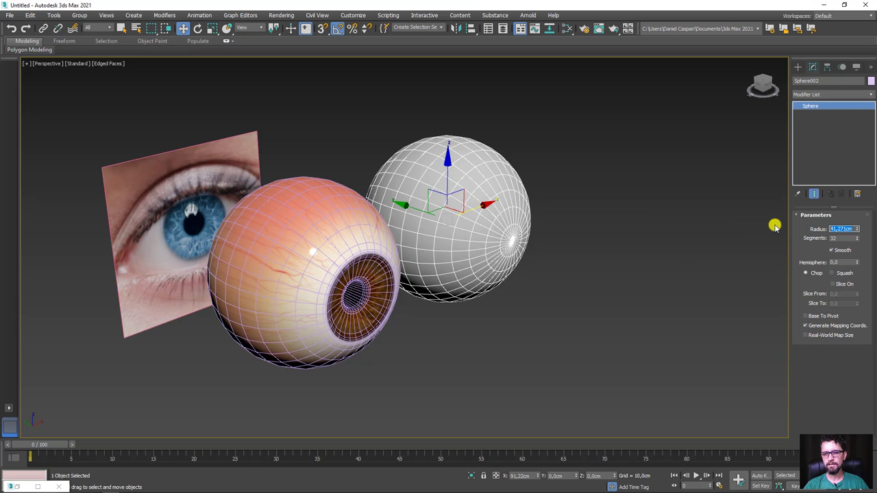
pyautogui.write('43')
pyautogui.press('Return')
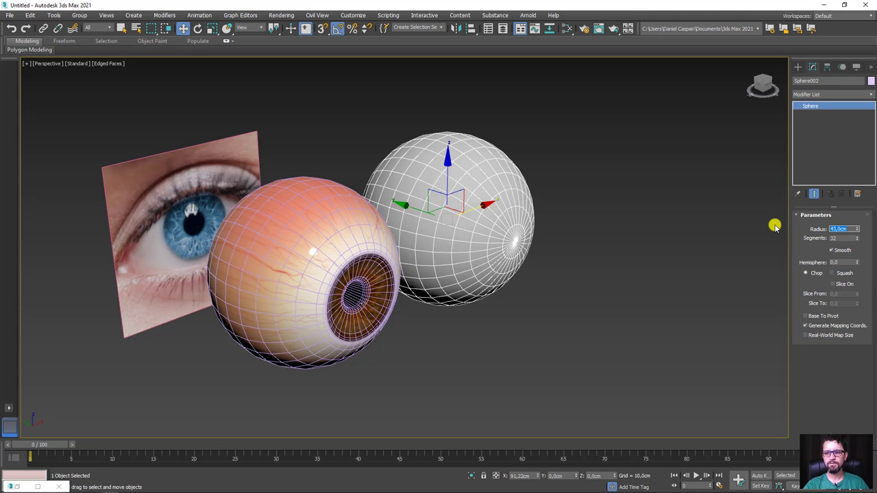
# - Align Sphere002 to the eyeball using Pivot Point for both objects
pyautogui.moveTo(579, 287)
pyautogui.keyDown('alt'); pyautogui.mouseDown(button='middle')
pyautogui.moveTo(554, 287)
pyautogui.moveTo(514, 254)
pyautogui.moveTo(484, 250)
pyautogui.mouseUp(button='middle'); pyautogui.keyUp('alt')
pyautogui.scroll(2, 512, 250)
pyautogui.scroll(-3, 512, 250)
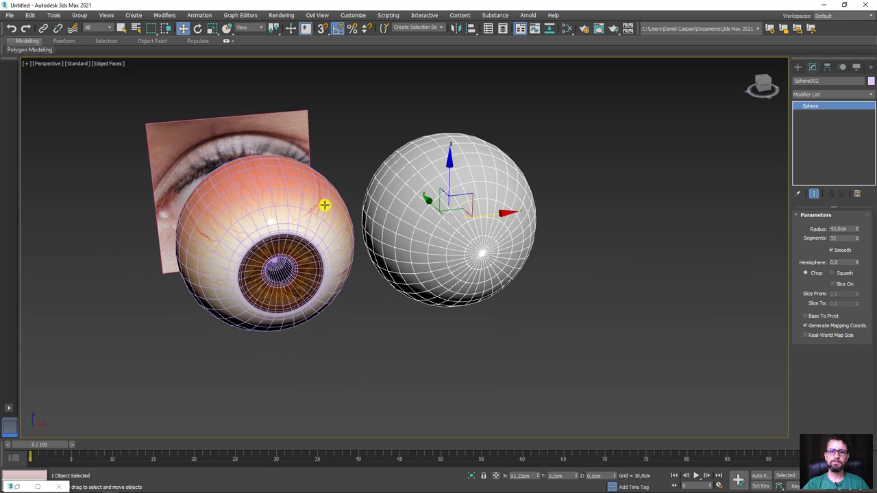
pyautogui.click(470, 28)
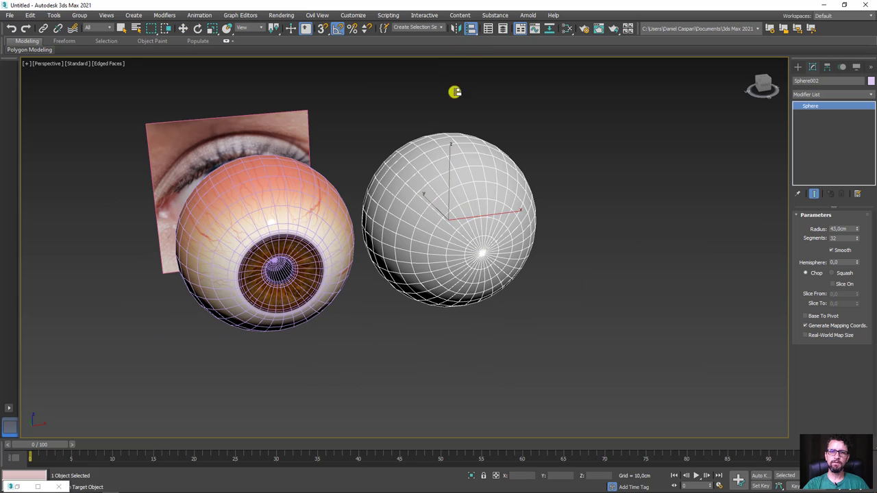
pyautogui.click(332, 200)
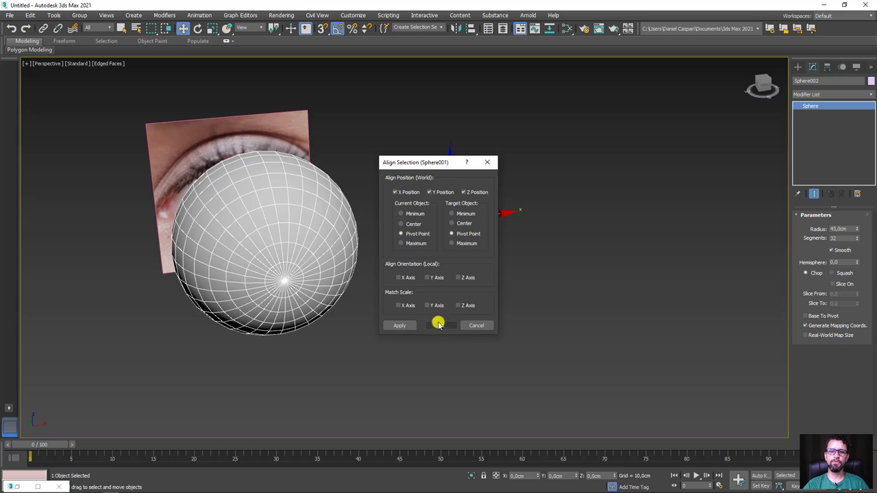
pyautogui.click(441, 326)
pyautogui.moveTo(377, 323); pyautogui.dragTo(528, 281, button='middle')
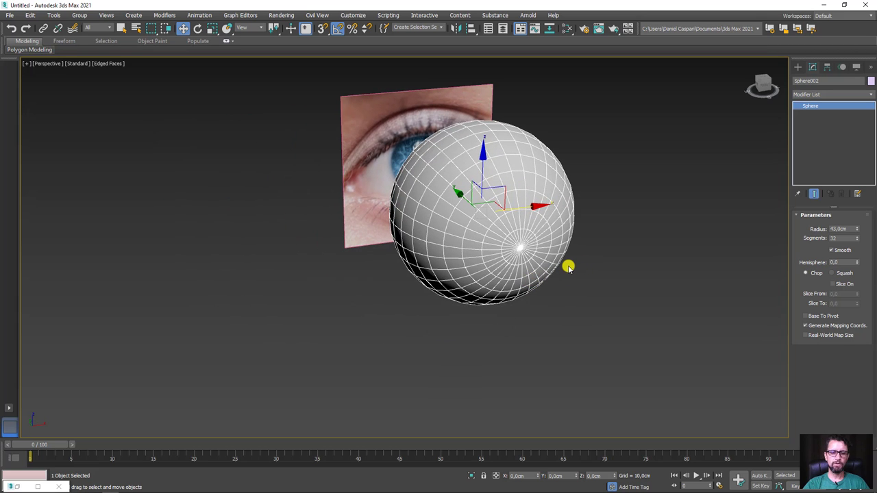
# - Make Sphere002 see-through with Alt+X and zoom in close
pyautogui.hotkey('alt', 'x')
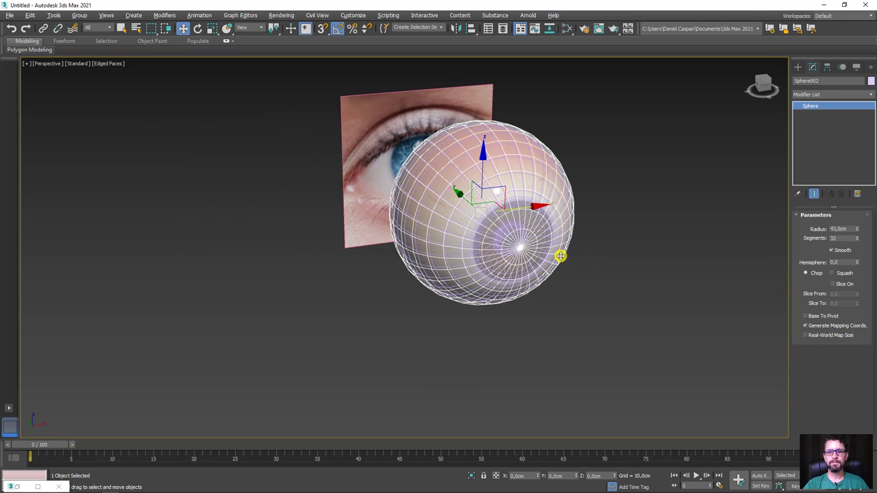
pyautogui.scroll(2, 523, 251)
pyautogui.moveTo(516, 242)
pyautogui.keyDown('alt'); pyautogui.mouseDown(button='middle')
pyautogui.moveTo(522, 251)
pyautogui.moveTo(558, 225)
pyautogui.mouseUp(button='middle'); pyautogui.keyUp('alt')
pyautogui.scroll(2, 560, 219)
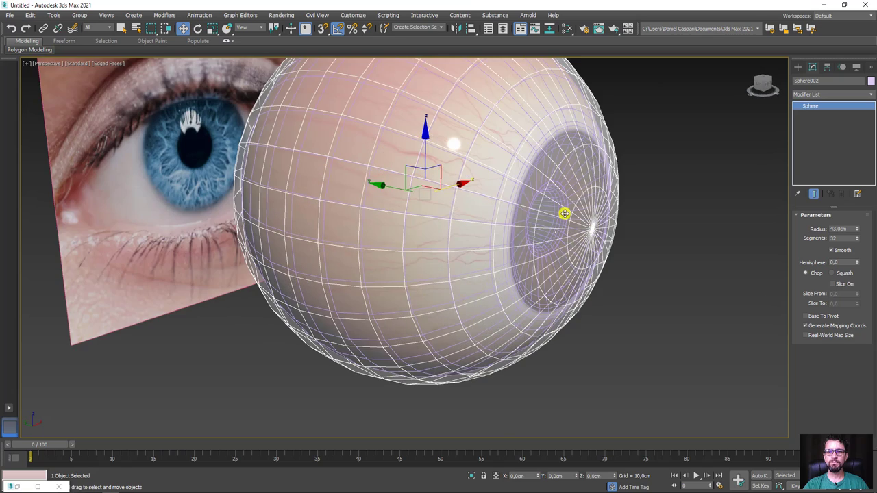
pyautogui.scroll(2, 566, 247)
pyautogui.keyDown('alt'); pyautogui.moveTo(569, 286); pyautogui.dragTo(579, 282, button='middle'); pyautogui.keyUp('alt')
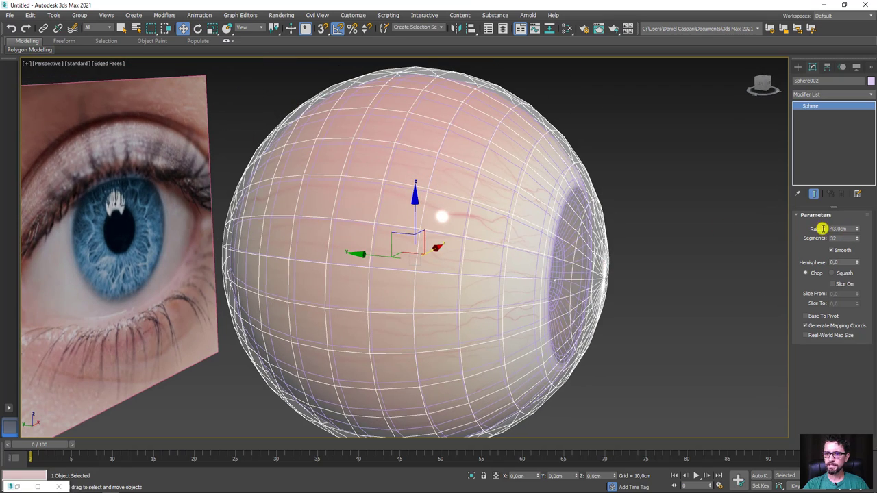
# - Shrink Sphere002's radius from 42 cm down to 41,7 cm
pyautogui.doubleClick(822, 229)
pyautogui.write('2')
pyautogui.press('Return')
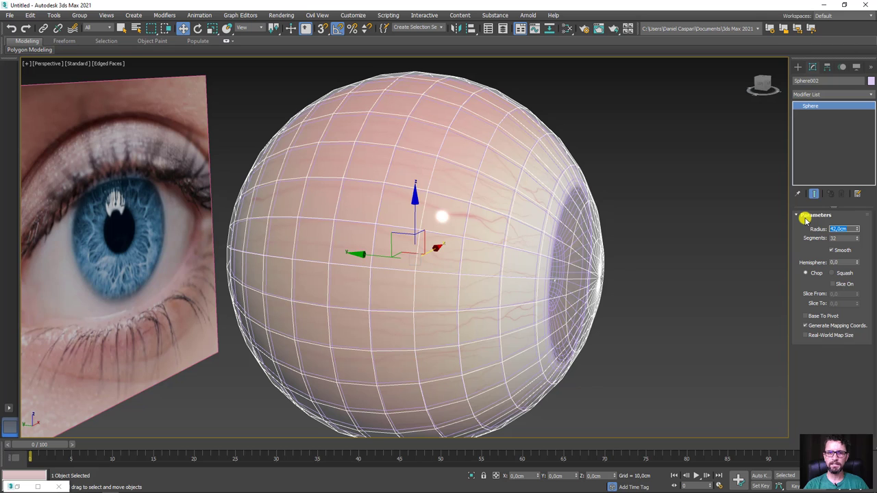
pyautogui.scroll(2, 463, 164)
pyautogui.scroll(3, 499, 137)
pyautogui.scroll(3, 516, 130)
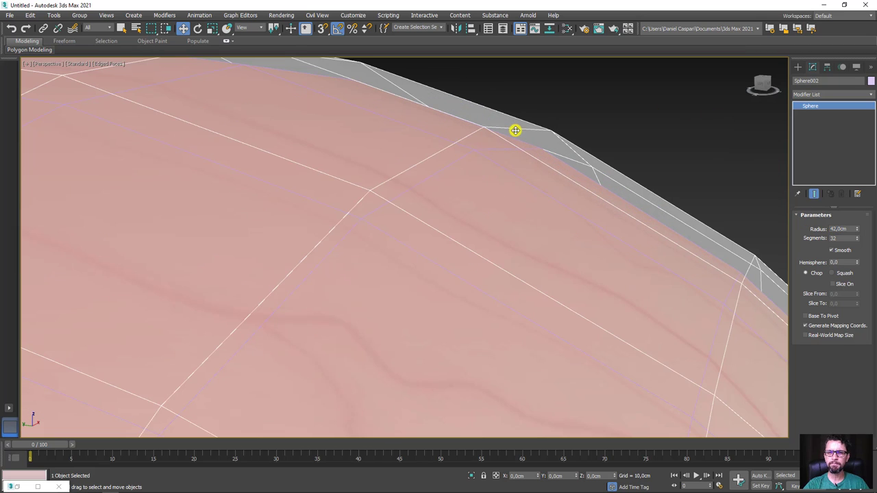
pyautogui.moveTo(858, 233); pyautogui.dragTo(858, 228)
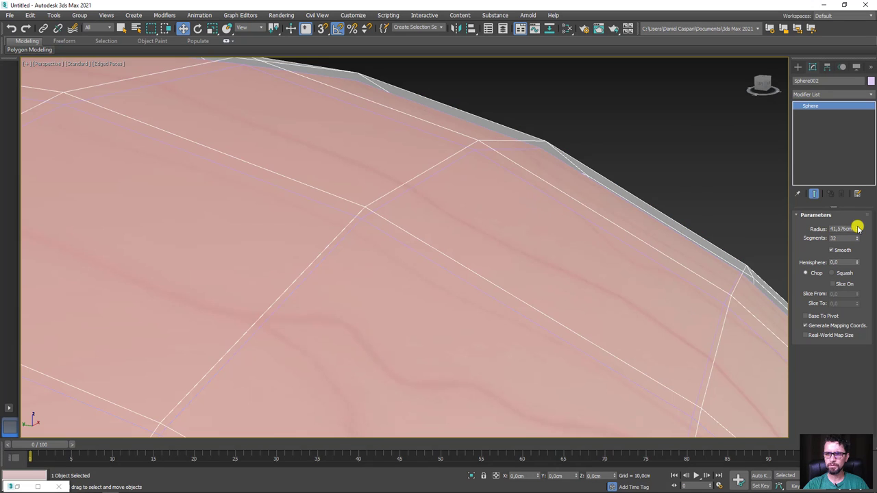
pyautogui.scroll(-3, 563, 207)
pyautogui.scroll(-2, 650, 219)
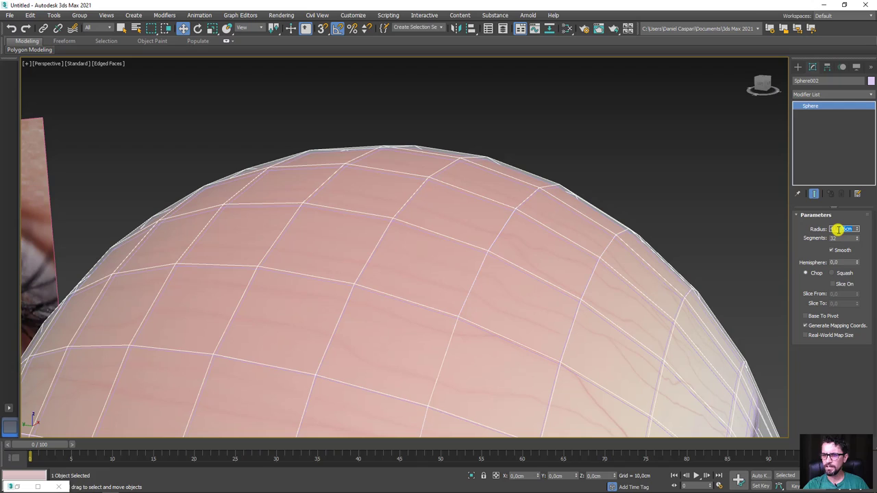
pyautogui.write('41,7')
pyautogui.press('Return')
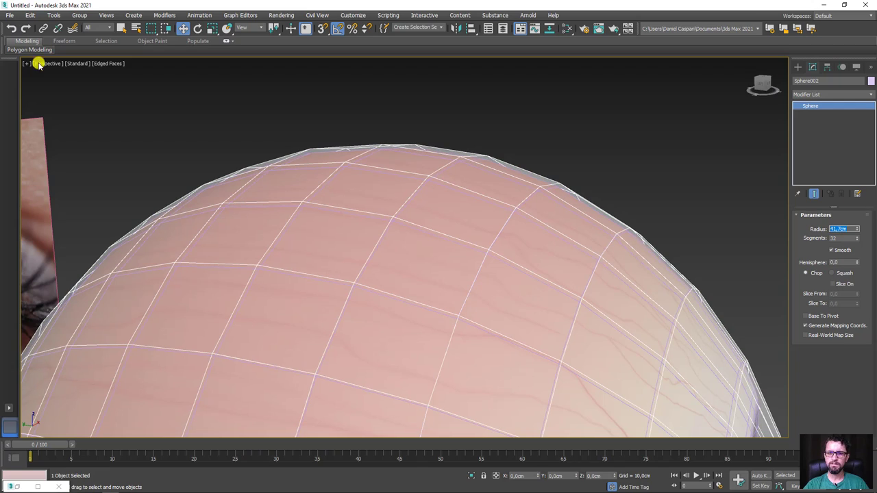
pyautogui.scroll(-5, 487, 272)
pyautogui.moveTo(487, 272)
pyautogui.keyDown('alt'); pyautogui.mouseDown(button='middle')
pyautogui.moveTo(521, 368)
pyautogui.moveTo(518, 231)
pyautogui.moveTo(583, 235)
pyautogui.moveTo(586, 266)
pyautogui.mouseUp(button='middle'); pyautogui.keyUp('alt')
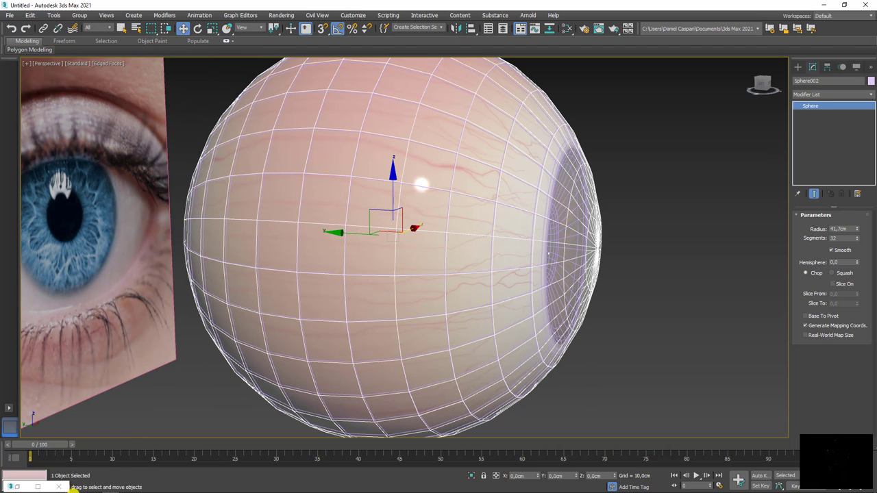
pyautogui.click(127, 487)
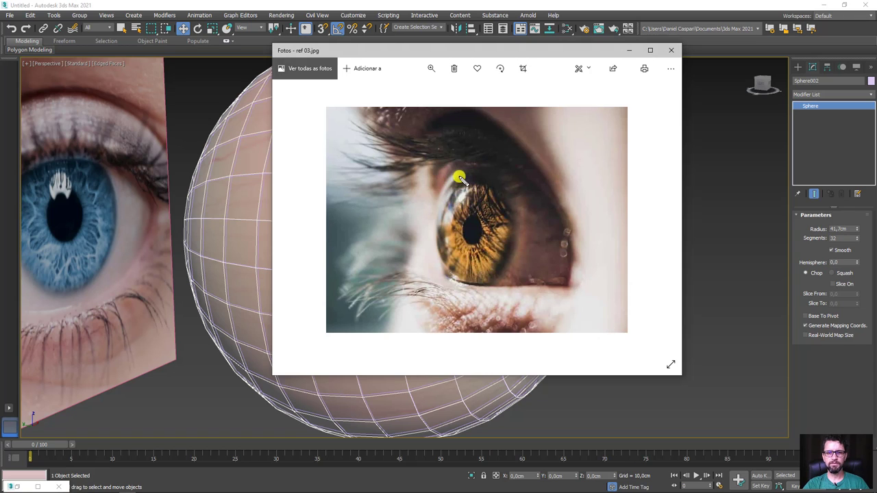
pyautogui.moveTo(459, 178); pyautogui.dragTo(433, 234)
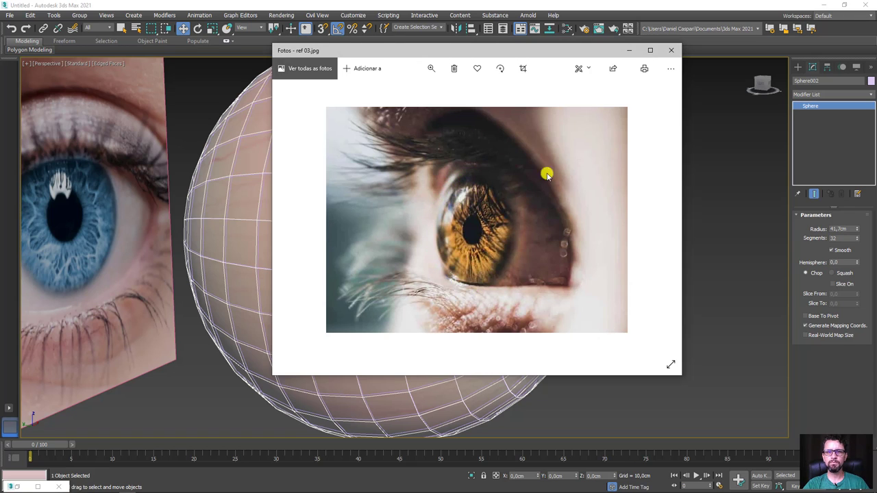
pyautogui.click(671, 50)
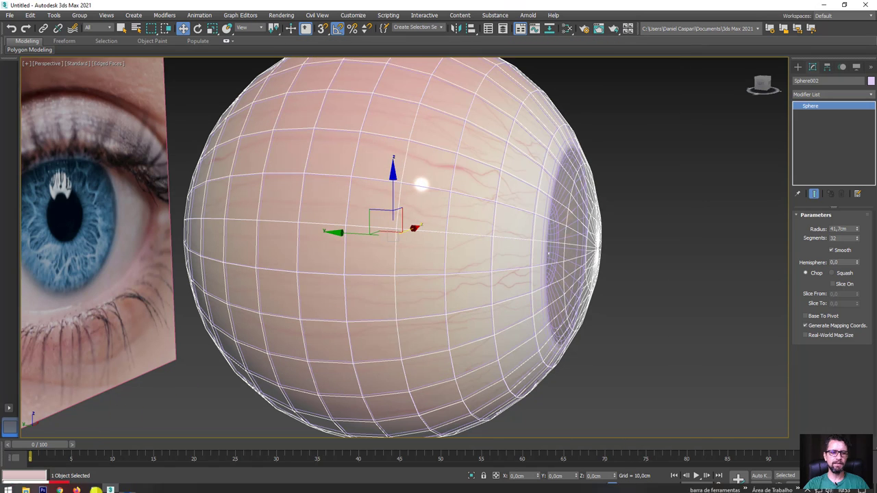
pyautogui.moveTo(25, 490)
pyautogui.click(35, 444)
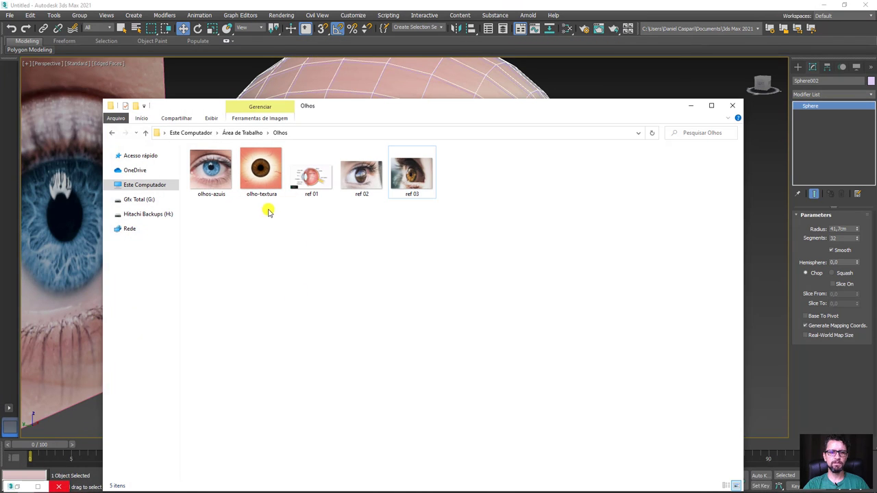
pyautogui.doubleClick(311, 175)
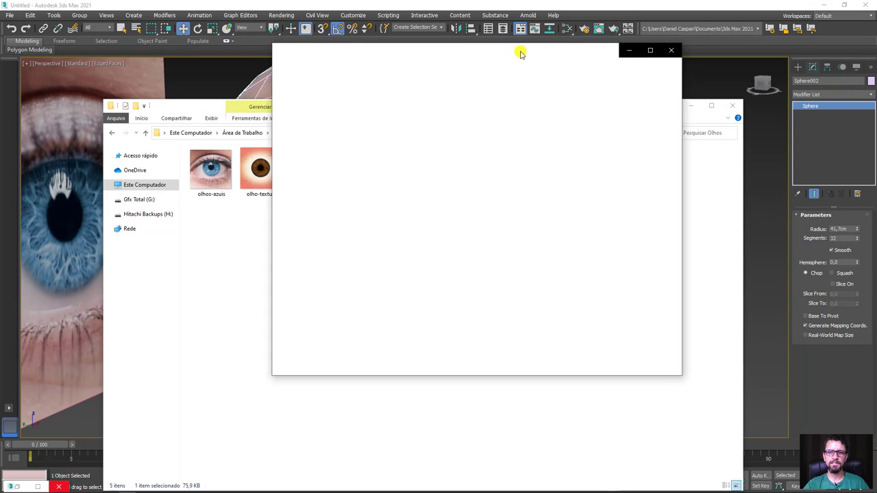
pyautogui.moveTo(519, 51); pyautogui.dragTo(496, 115)
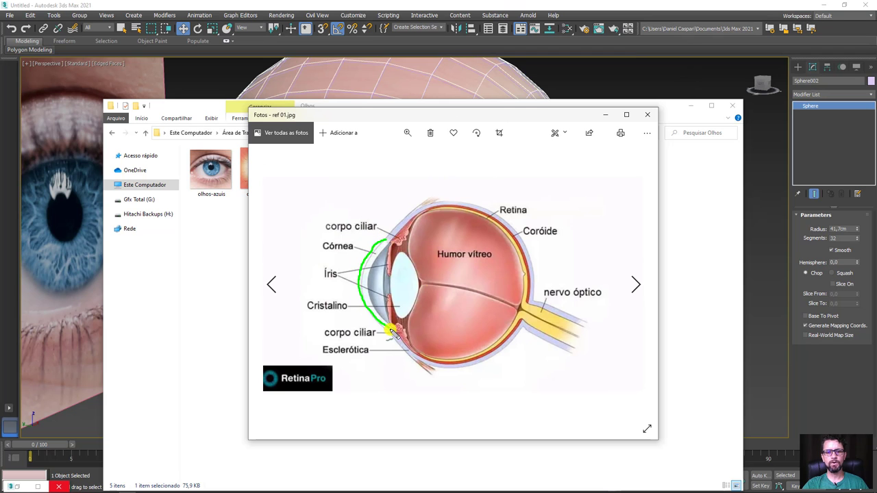
pyautogui.click(688, 106)
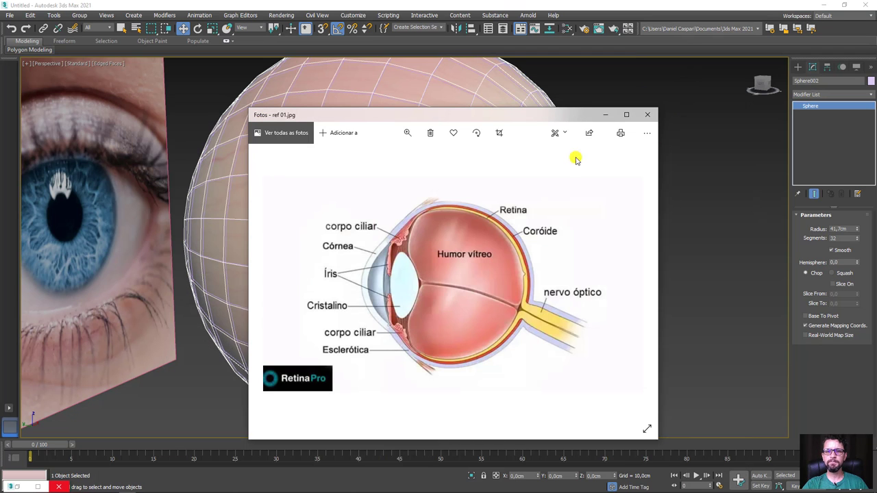
pyautogui.click(604, 114)
# - Insert a Swift Loop edge loop along the eyeball's iris border
pyautogui.keyDown('alt'); pyautogui.moveTo(542, 252); pyautogui.dragTo(547, 251, button='middle'); pyautogui.keyUp('alt')
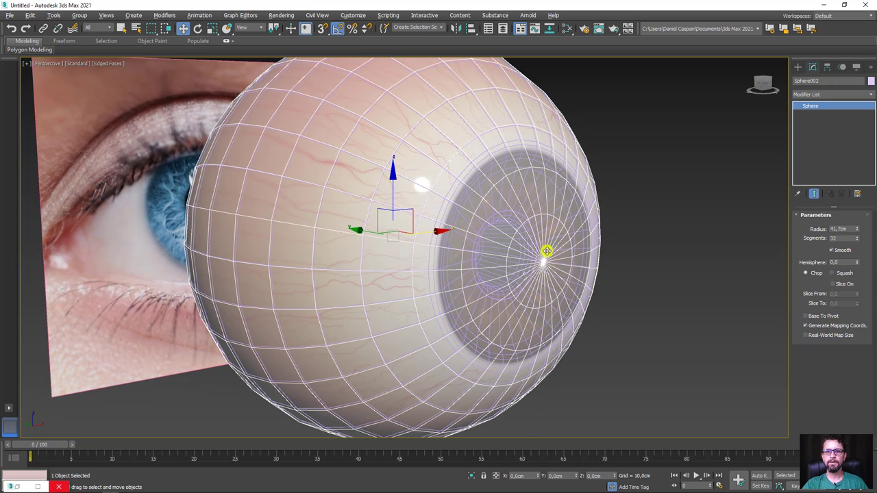
pyautogui.click(861, 94)
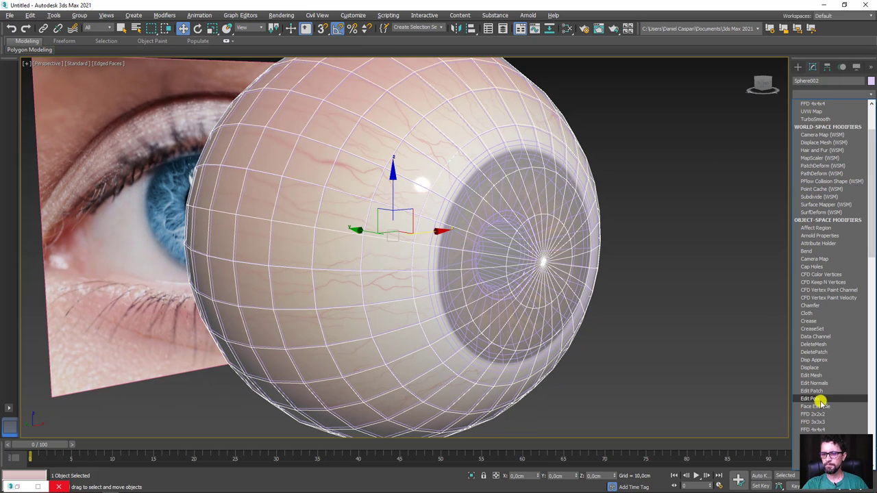
pyautogui.click(769, 328)
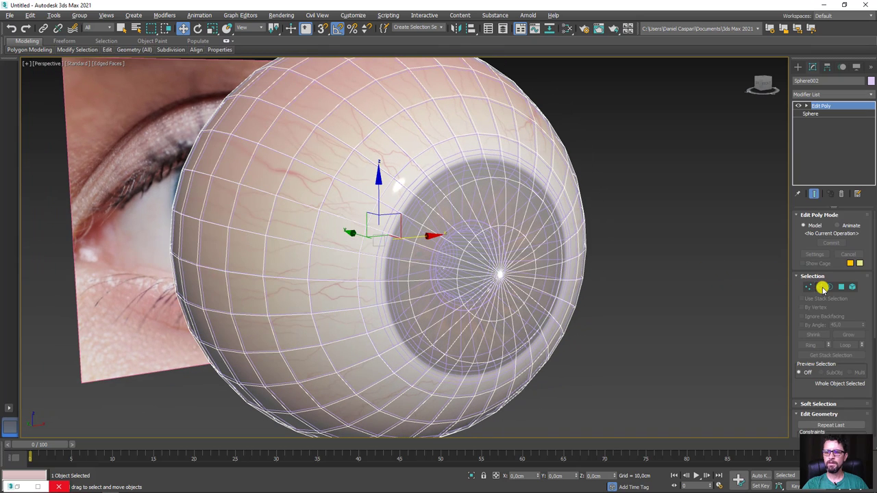
pyautogui.click(820, 287)
pyautogui.click(108, 50)
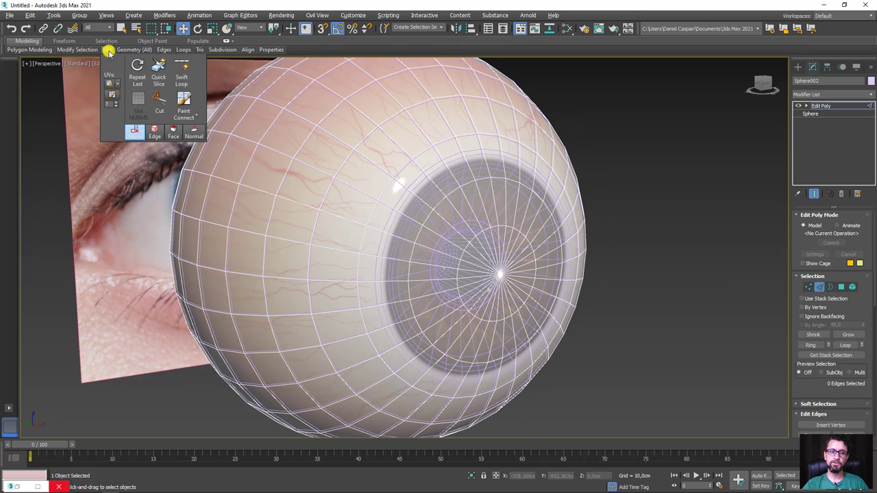
pyautogui.click(189, 72)
pyautogui.moveTo(472, 217)
pyautogui.keyDown('alt'); pyautogui.mouseDown(button='middle')
pyautogui.moveTo(433, 188)
pyautogui.moveTo(560, 188)
pyautogui.mouseUp(button='middle'); pyautogui.keyUp('alt')
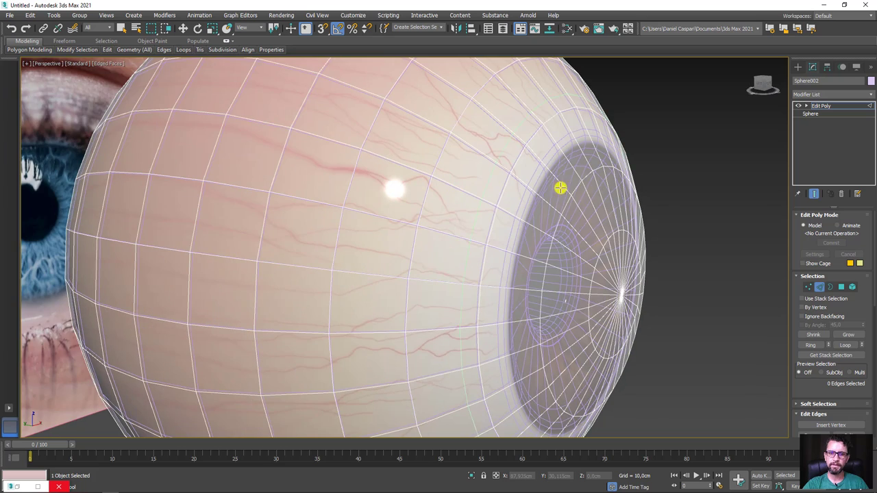
pyautogui.scroll(2, 555, 176)
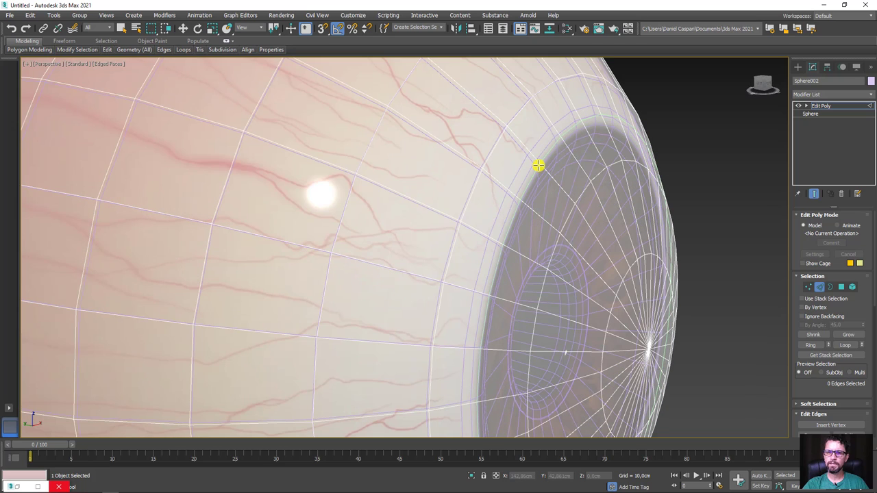
pyautogui.click(542, 165)
pyautogui.press('w')
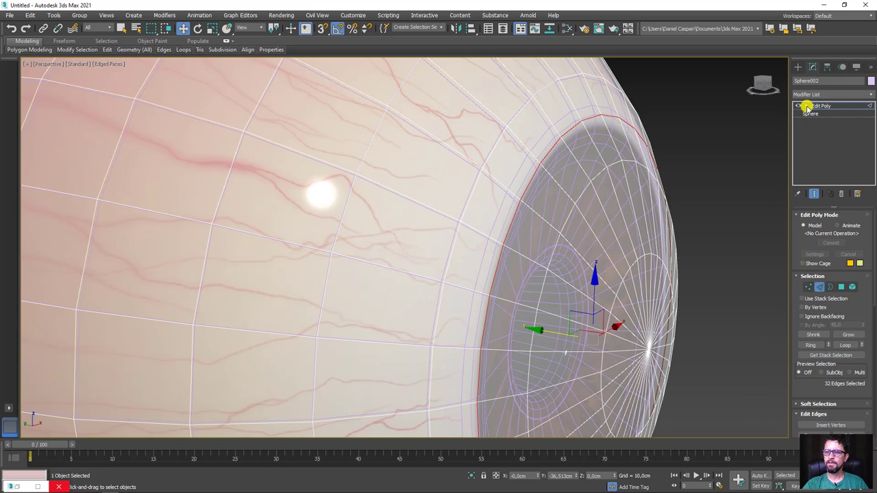
# - Select the iris centre vertex, grow the selection twice, and scale those rings along Y
pyautogui.click(807, 108)
pyautogui.click(823, 113)
pyautogui.click(648, 350)
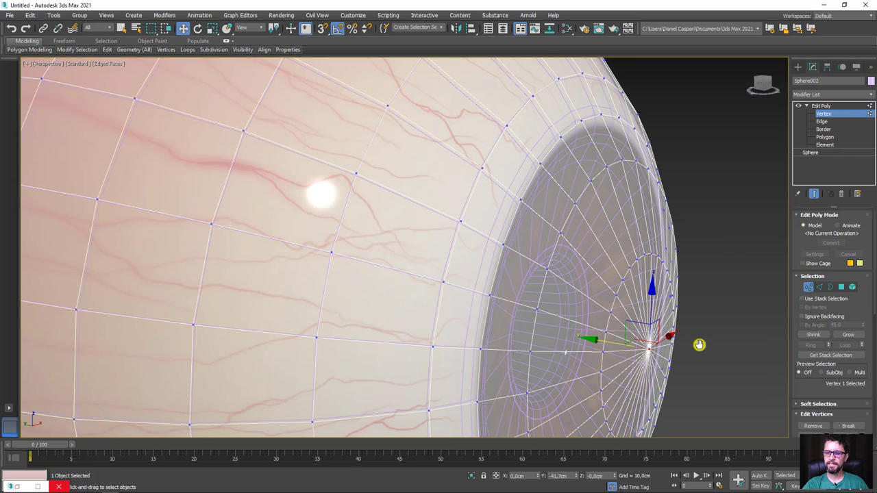
pyautogui.keyDown('alt'); pyautogui.moveTo(699, 346); pyautogui.dragTo(688, 315, button='middle'); pyautogui.keyUp('alt')
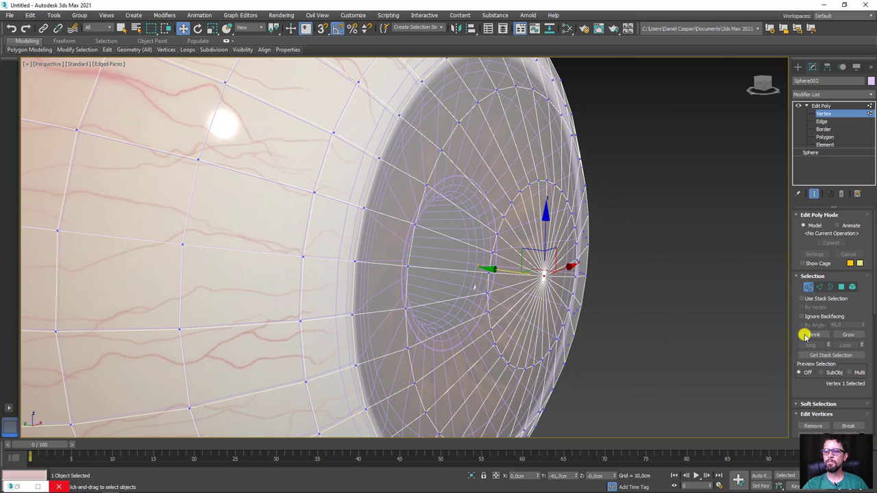
pyautogui.click(848, 335)
pyautogui.click(848, 334)
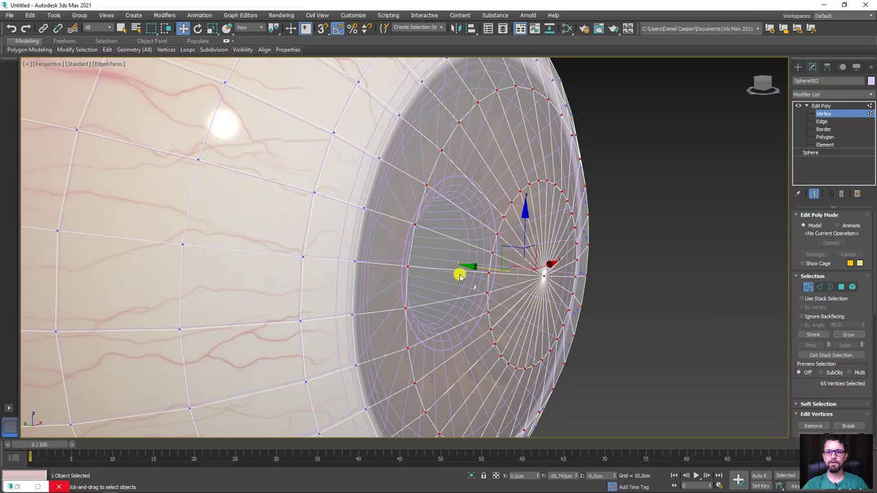
pyautogui.keyDown('alt'); pyautogui.moveTo(459, 275); pyautogui.dragTo(480, 282, button='middle'); pyautogui.keyUp('alt')
pyautogui.moveTo(483, 267); pyautogui.dragTo(503, 265)
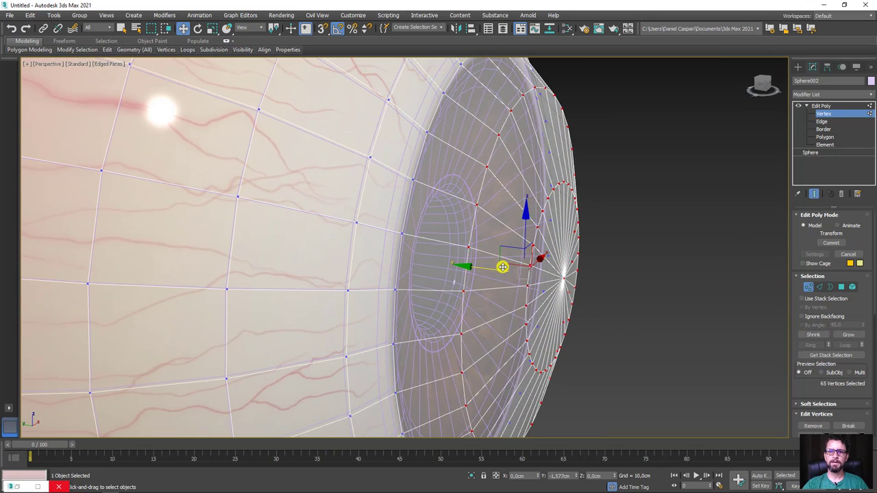
pyautogui.scroll(-5, 520, 281)
pyautogui.keyDown('alt'); pyautogui.moveTo(532, 290); pyautogui.dragTo(519, 290, button='middle'); pyautogui.keyUp('alt')
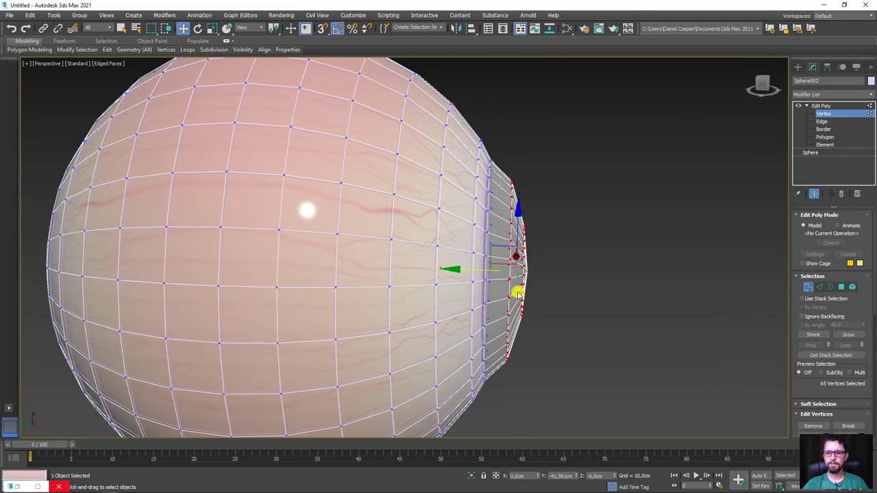
pyautogui.press('r')
pyautogui.moveTo(590, 278); pyautogui.dragTo(604, 273)
pyautogui.moveTo(605, 273)
pyautogui.keyDown('alt'); pyautogui.mouseDown(button='middle')
pyautogui.moveTo(562, 280)
pyautogui.moveTo(569, 250)
pyautogui.moveTo(566, 272)
pyautogui.mouseUp(button='middle'); pyautogui.keyUp('alt')
# - Exit Vertex level and select both the eyeball and its cornea shell
pyautogui.scroll(2, 566, 272)
pyautogui.click(808, 115)
pyautogui.scroll(-5, 534, 183)
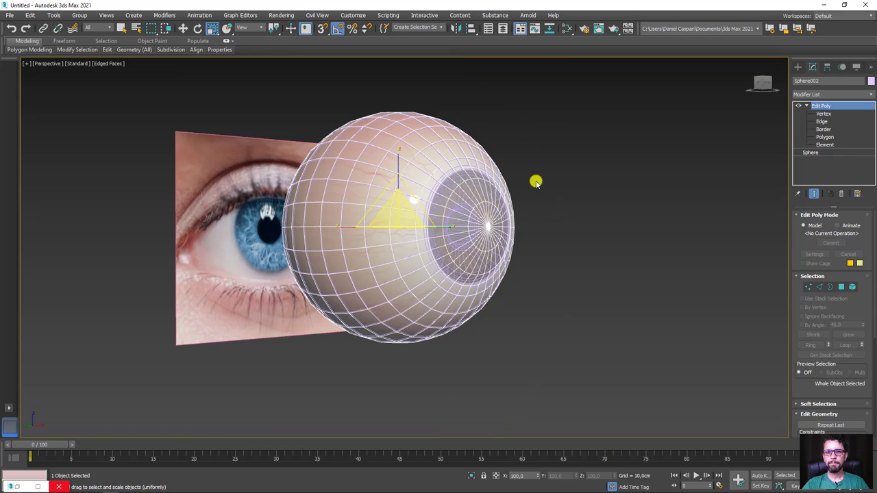
pyautogui.keyDown('alt'); pyautogui.moveTo(535, 182); pyautogui.dragTo(564, 160, button='middle'); pyautogui.keyUp('alt')
pyautogui.keyDown('ctrl'); pyautogui.click(498, 254); pyautogui.keyUp('ctrl')
pyautogui.keyDown('alt'); pyautogui.moveTo(497, 254); pyautogui.dragTo(569, 268, button='middle'); pyautogui.keyUp('alt')
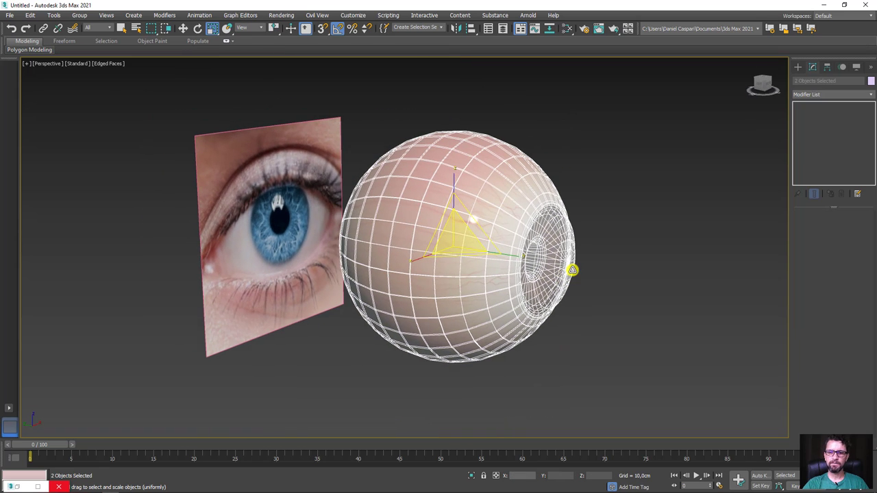
pyautogui.scroll(2, 570, 268)
# - Apply TurboSmooth (1 iteration) to both spheres and turn off Edged Faces with F4
pyautogui.click(868, 96)
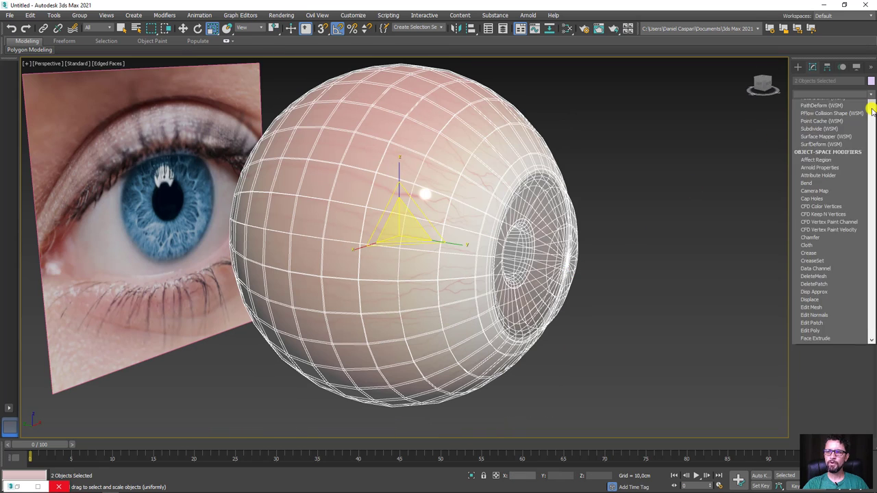
pyautogui.moveTo(869, 107); pyautogui.dragTo(867, 381)
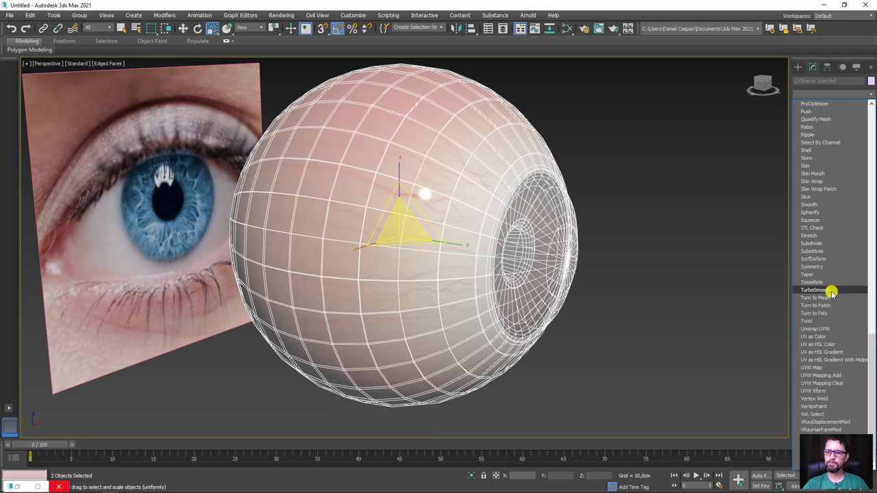
pyautogui.click(829, 290)
pyautogui.press('F4')
pyautogui.moveTo(613, 333)
pyautogui.keyDown('alt'); pyautogui.mouseDown(button='middle')
pyautogui.moveTo(541, 329)
pyautogui.moveTo(550, 352)
pyautogui.moveTo(699, 340)
pyautogui.moveTo(613, 349)
pyautogui.mouseUp(button='middle'); pyautogui.keyUp('alt')
pyautogui.scroll(-5, 699, 341)
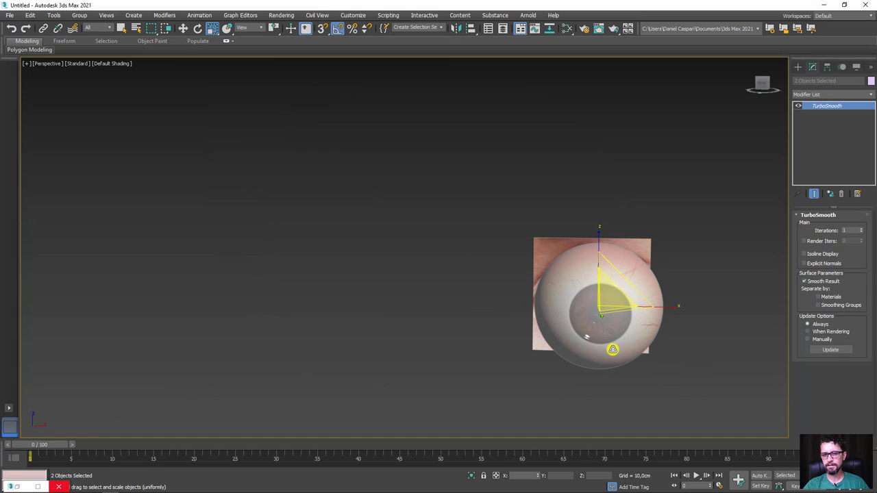
# - Move the eye reference image Plane001 left on X, away from the eyeball, and reselect the eyeball
pyautogui.click(544, 257)
pyautogui.press('w')
pyautogui.keyDown('alt'); pyautogui.moveTo(542, 249); pyautogui.dragTo(616, 312, button='middle'); pyautogui.keyUp('alt')
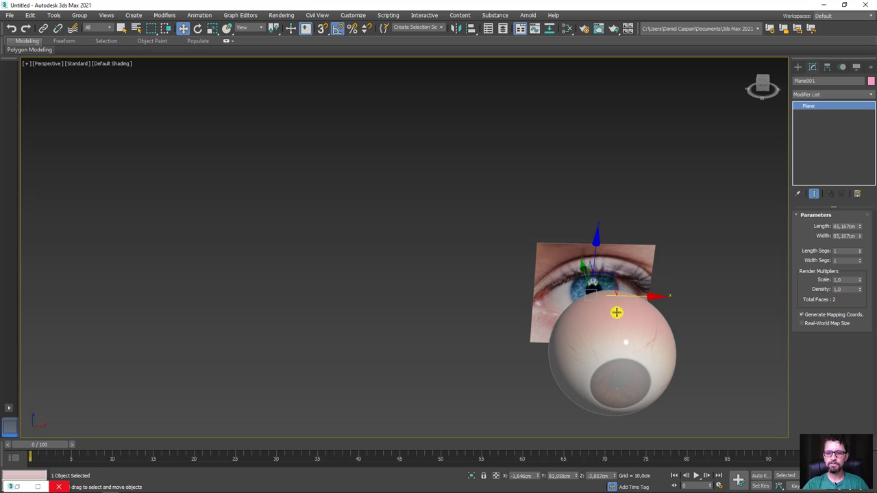
pyautogui.moveTo(644, 298)
pyautogui.mouseDown()
pyautogui.moveTo(209, 294)
pyautogui.moveTo(242, 297)
pyautogui.mouseUp()
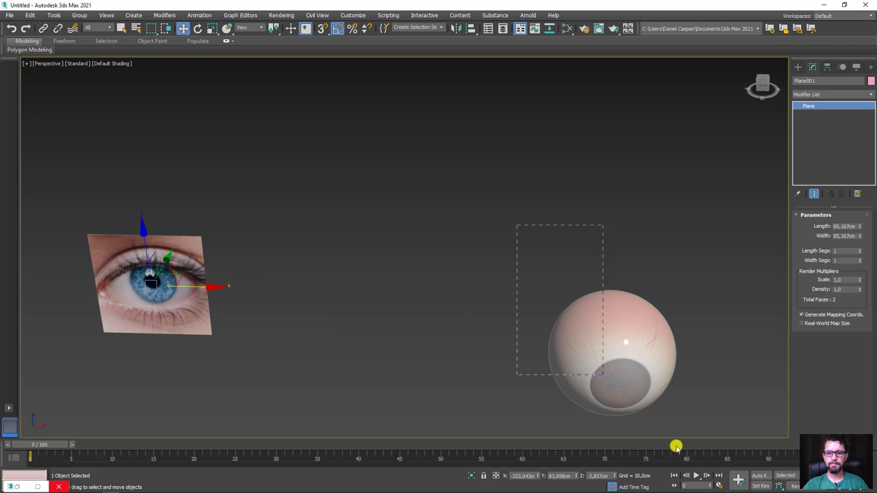
pyautogui.moveTo(676, 447); pyautogui.dragTo(674, 386)
pyautogui.keyDown('alt'); pyautogui.moveTo(674, 385); pyautogui.dragTo(532, 313, button='middle'); pyautogui.keyUp('alt')
pyautogui.scroll(2, 533, 327)
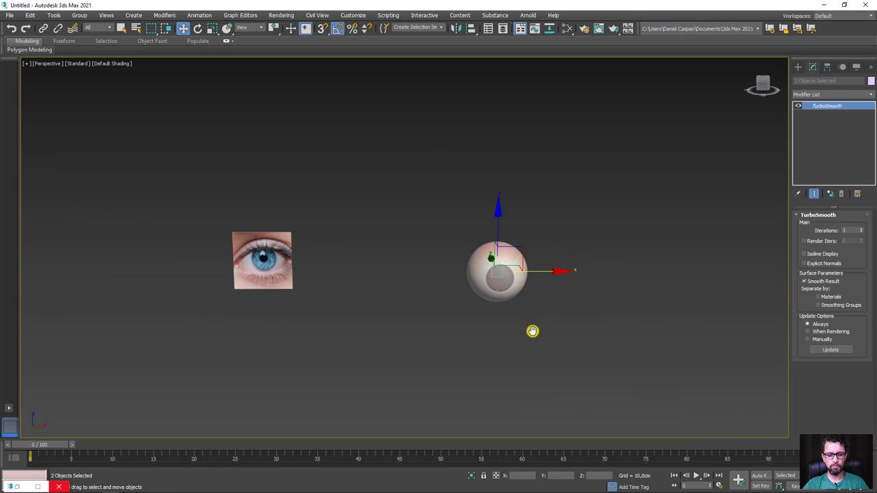
pyautogui.scroll(2, 505, 285)
pyautogui.scroll(3, 480, 362)
pyautogui.moveTo(480, 361)
pyautogui.keyDown('alt'); pyautogui.mouseDown(button='middle')
pyautogui.moveTo(466, 296)
pyautogui.moveTo(470, 189)
pyautogui.mouseUp(button='middle'); pyautogui.keyUp('alt')
pyautogui.scroll(3, 540, 280)
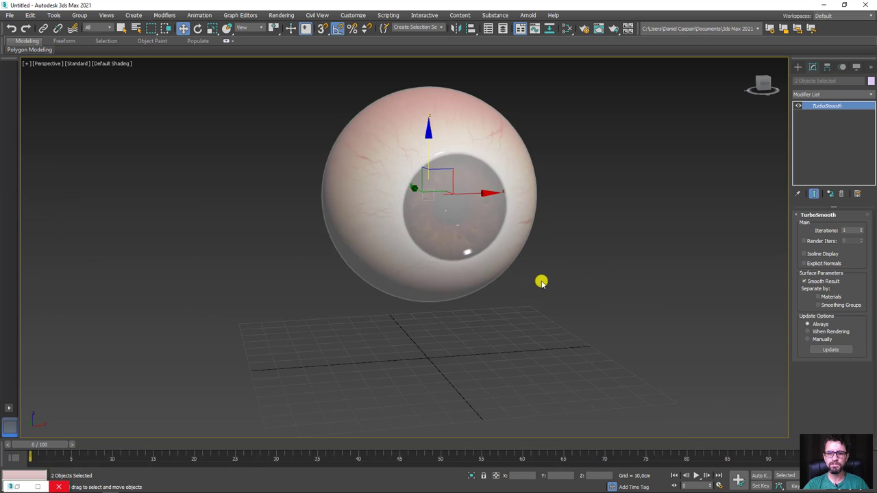
pyautogui.moveTo(534, 277); pyautogui.dragTo(548, 321, button='middle')
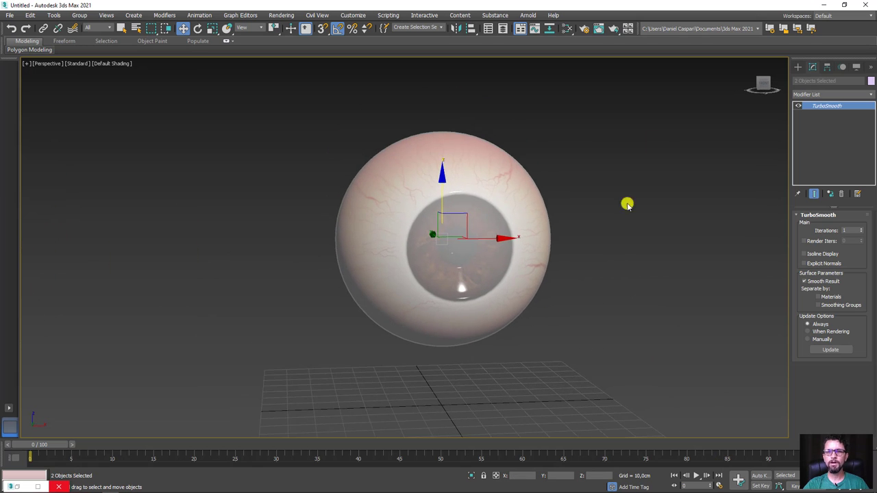
# - Run a test production render, then close the Slate Material Editor and the V-Ray frame buffer
pyautogui.click(611, 29)
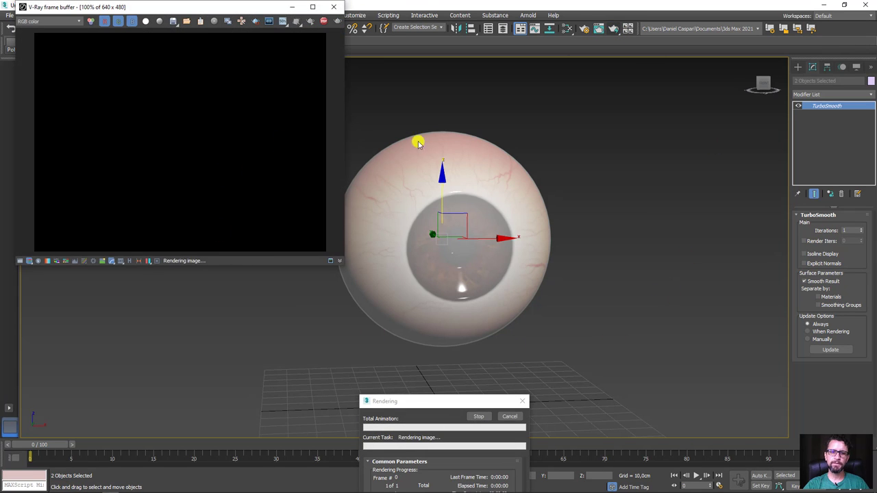
pyautogui.click(146, 21)
pyautogui.press('m')
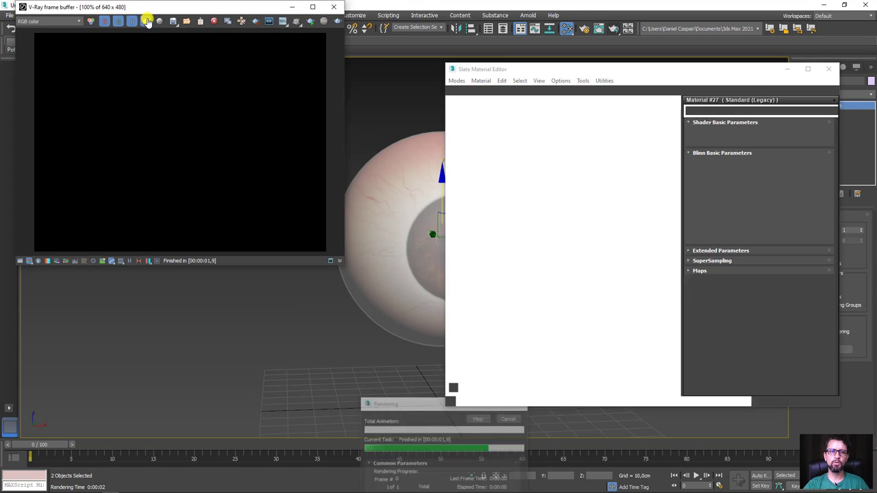
pyautogui.click(145, 21)
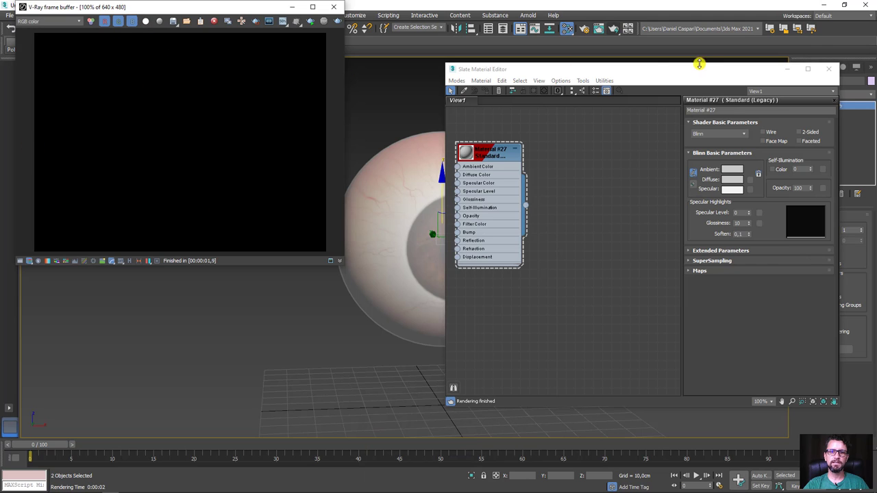
pyautogui.click(829, 69)
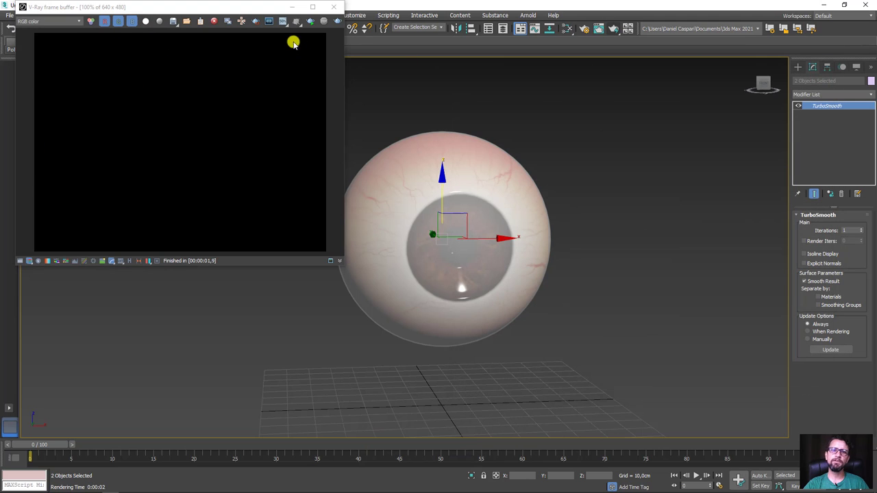
pyautogui.click(334, 7)
pyautogui.scroll(-3, 560, 206)
pyautogui.click(797, 66)
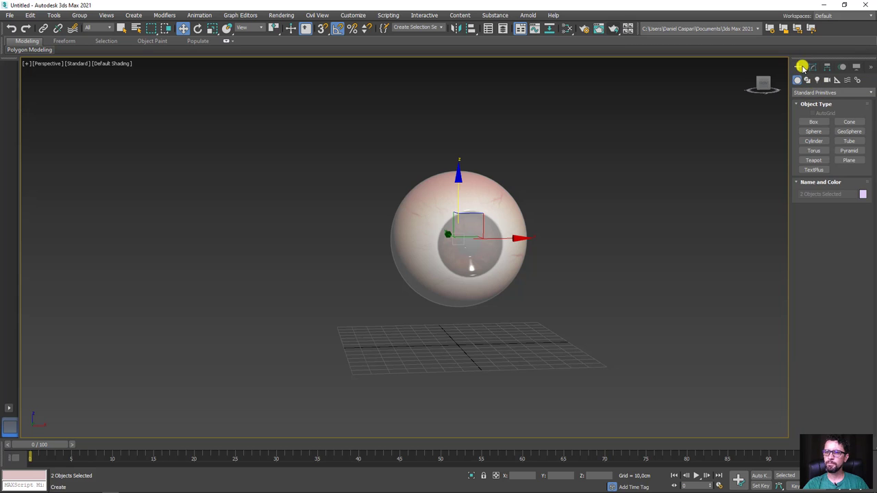
# - Draw a plane VRayLight and raise it above the eyeball
pyautogui.click(817, 80)
pyautogui.click(817, 93)
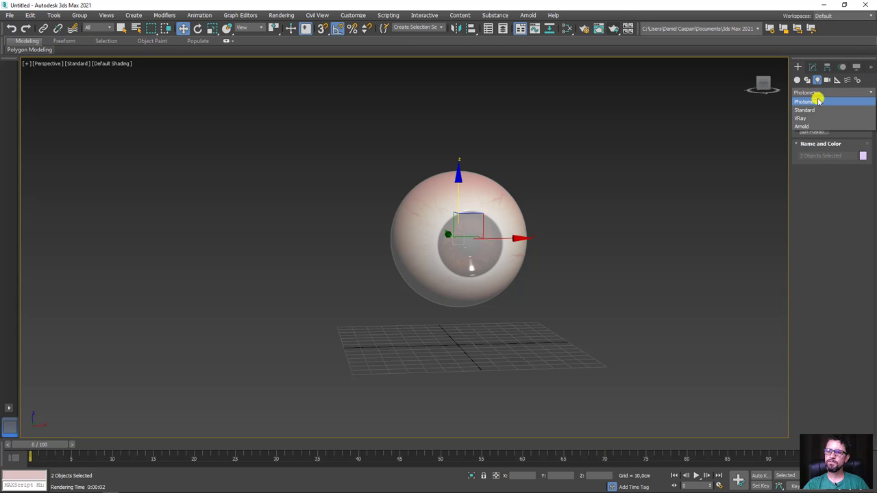
pyautogui.click(800, 118)
pyautogui.click(816, 122)
pyautogui.moveTo(736, 143)
pyautogui.keyDown('alt'); pyautogui.mouseDown(button='middle')
pyautogui.moveTo(468, 206)
pyautogui.moveTo(523, 251)
pyautogui.moveTo(408, 247)
pyautogui.mouseUp(button='middle'); pyautogui.keyUp('alt')
pyautogui.moveTo(402, 240)
pyautogui.mouseDown()
pyautogui.moveTo(514, 293)
pyautogui.moveTo(509, 303)
pyautogui.mouseUp()
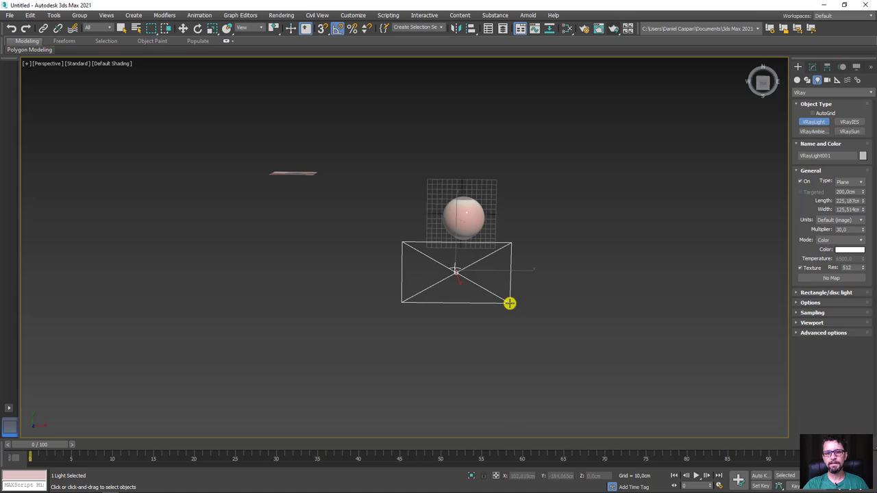
pyautogui.press('w')
pyautogui.keyDown('alt'); pyautogui.moveTo(459, 317); pyautogui.dragTo(517, 213, button='middle'); pyautogui.keyUp('alt')
pyautogui.moveTo(445, 232); pyautogui.dragTo(425, 92)
pyautogui.keyDown('alt'); pyautogui.moveTo(631, 197); pyautogui.dragTo(536, 187, button='middle'); pyautogui.keyUp('alt')
pyautogui.scroll(3, 473, 167)
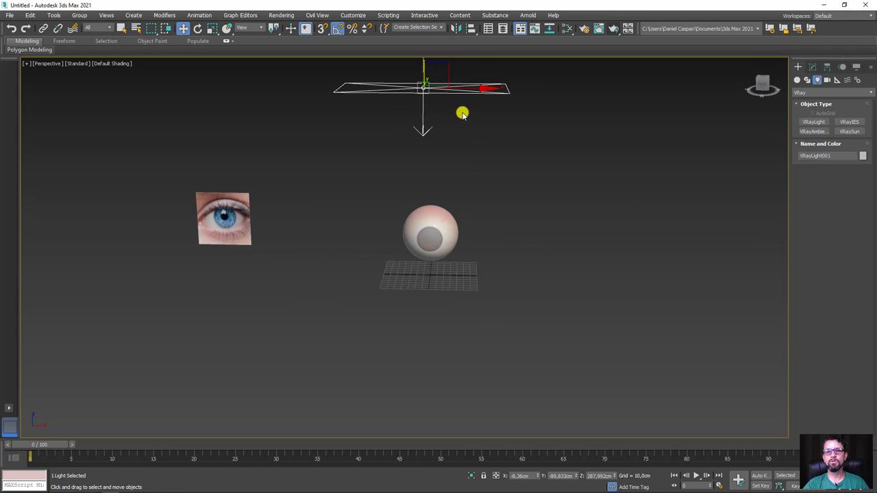
pyautogui.keyDown('alt'); pyautogui.moveTo(470, 139); pyautogui.dragTo(499, 263, button='middle'); pyautogui.keyUp('alt')
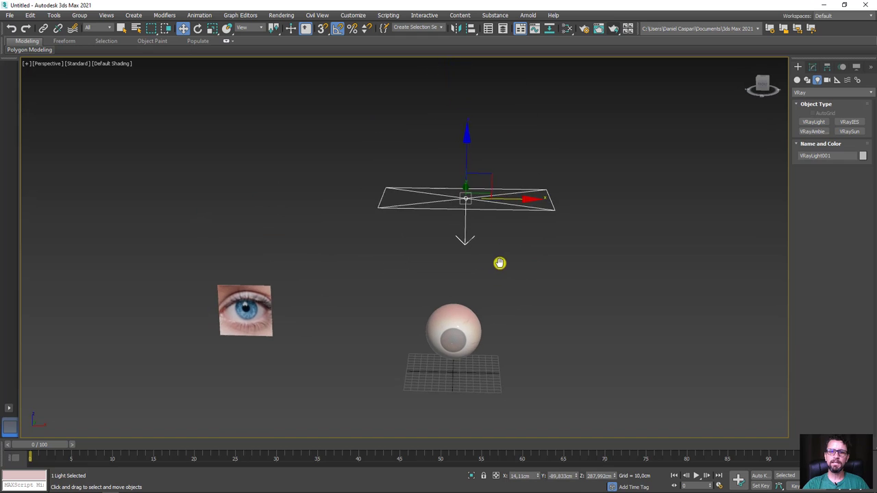
# - Set the VRayLight multiplier to 15 and toggle Safe Frame with Shift+F
pyautogui.click(812, 66)
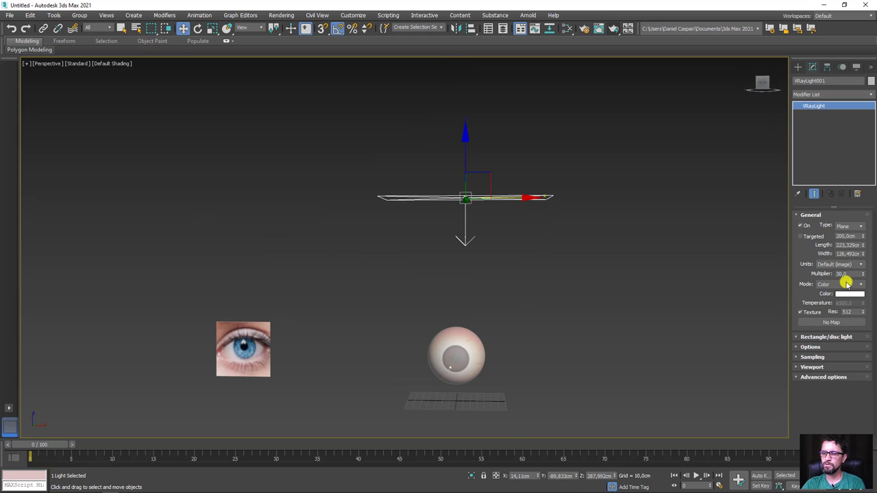
pyautogui.doubleClick(832, 274)
pyautogui.write('15')
pyautogui.scroll(3, 482, 357)
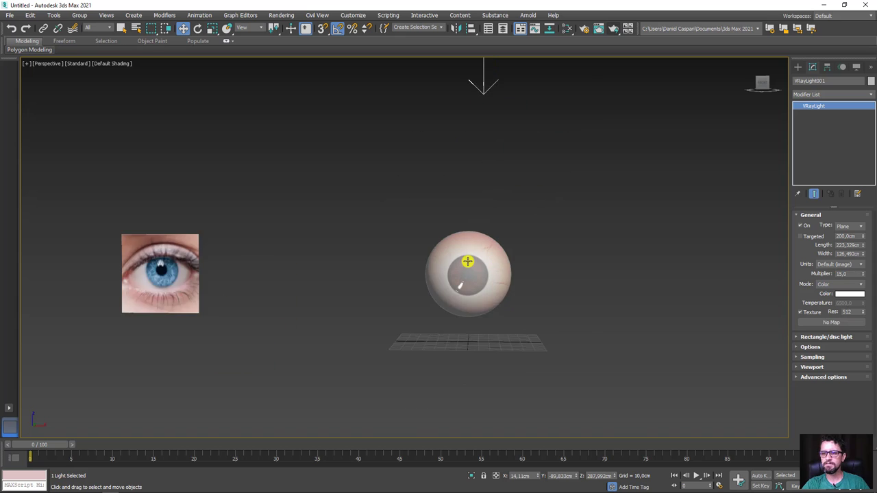
pyautogui.scroll(4, 505, 289)
pyautogui.scroll(2, 503, 292)
pyautogui.hotkey('shift', 'f')
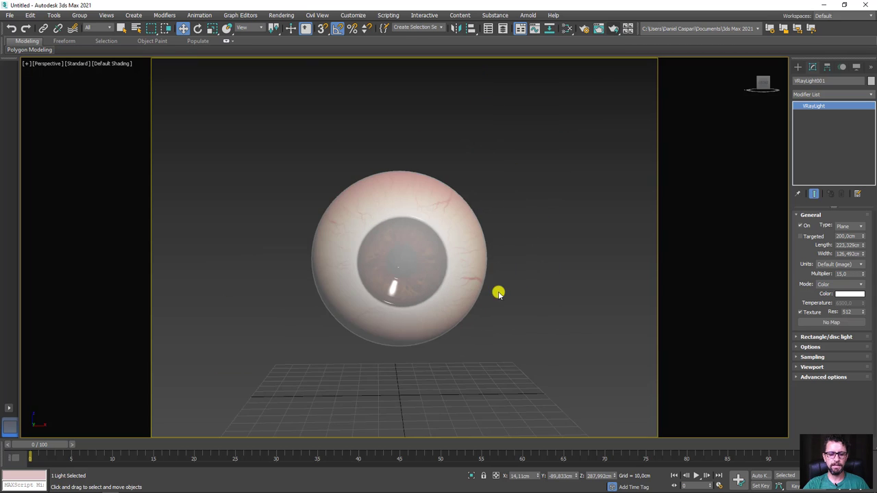
pyautogui.scroll(5, 500, 289)
pyautogui.scroll(-3, 455, 281)
# - Render a test of the eyeball, close the progress dialog, and open the Slate Material Editor
pyautogui.click(613, 29)
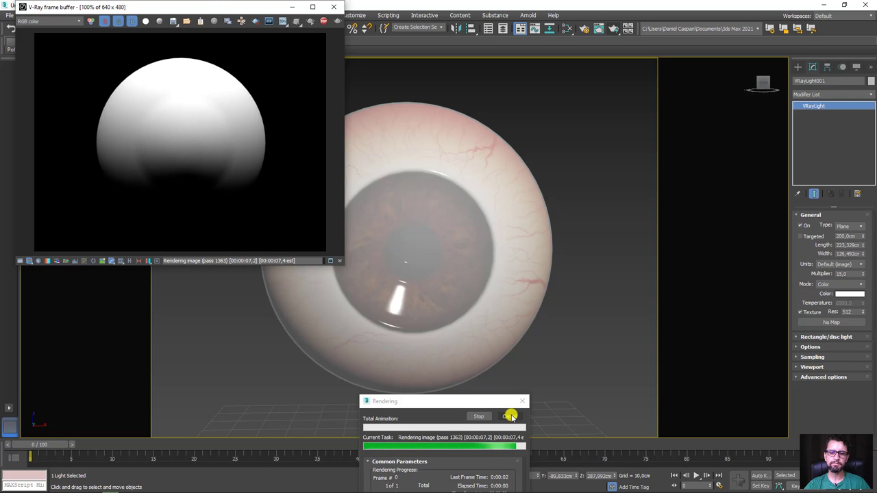
pyautogui.click(510, 417)
pyautogui.click(509, 415)
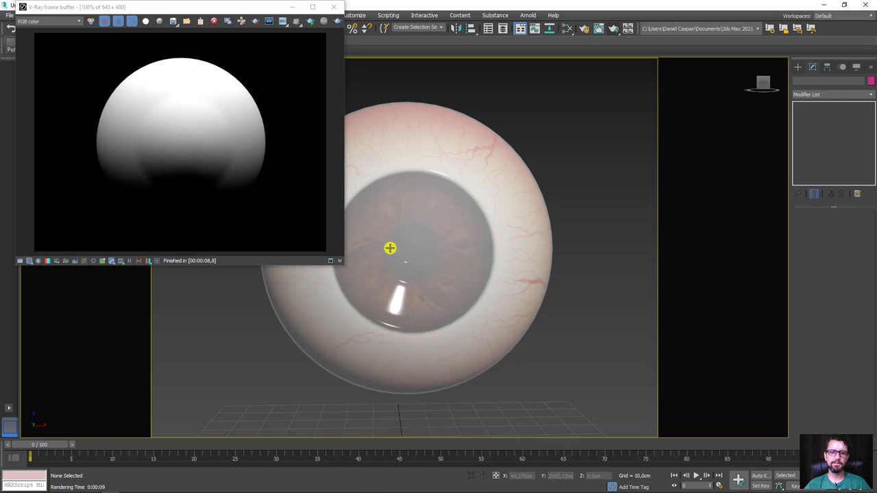
pyautogui.click(566, 28)
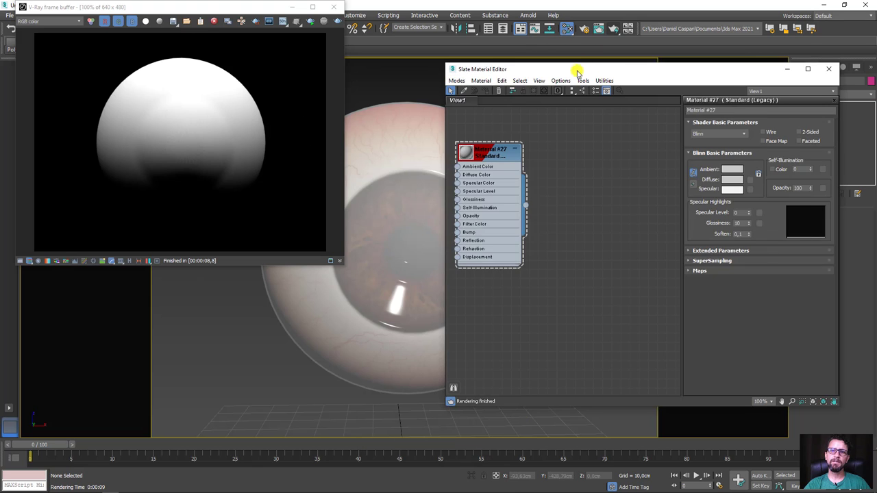
# - Collapse Material #27 and add a new VRayMtl node, Material #28, in the Slate editor
pyautogui.moveTo(577, 72); pyautogui.dragTo(666, 69)
pyautogui.moveTo(593, 153); pyautogui.dragTo(696, 132)
pyautogui.click(634, 147)
pyautogui.rightClick(557, 143)
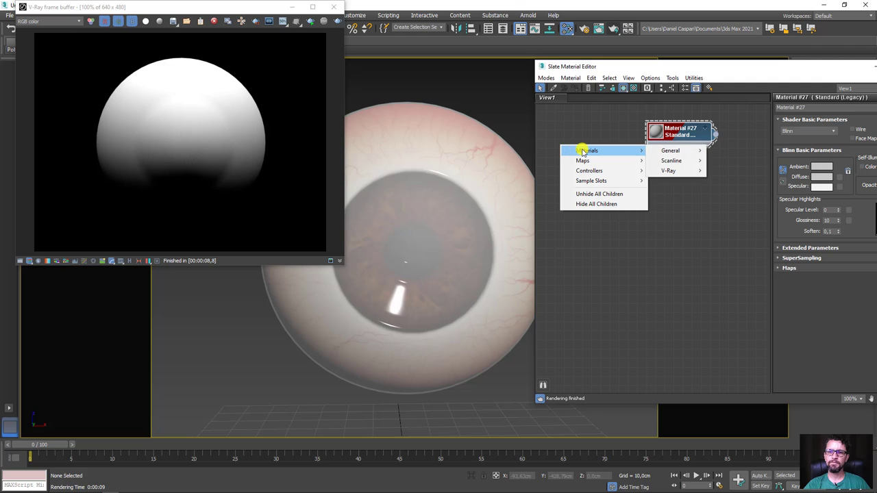
pyautogui.click(581, 112)
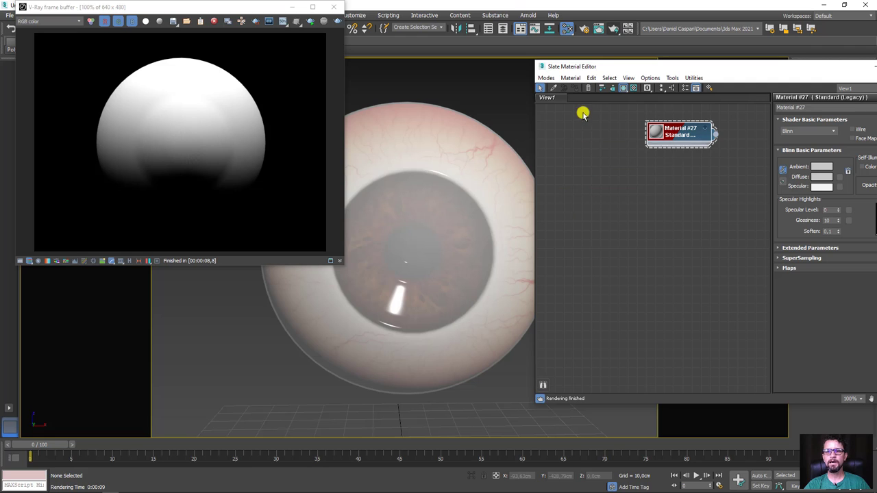
pyautogui.click(685, 88)
pyautogui.scroll(-3, 567, 264)
pyautogui.scroll(-2, 582, 226)
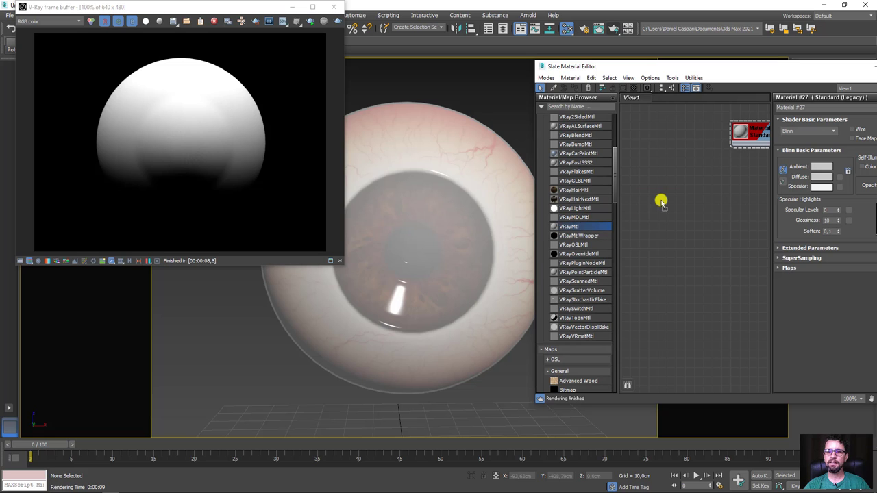
pyautogui.moveTo(660, 201); pyautogui.dragTo(657, 209)
pyautogui.click(612, 96)
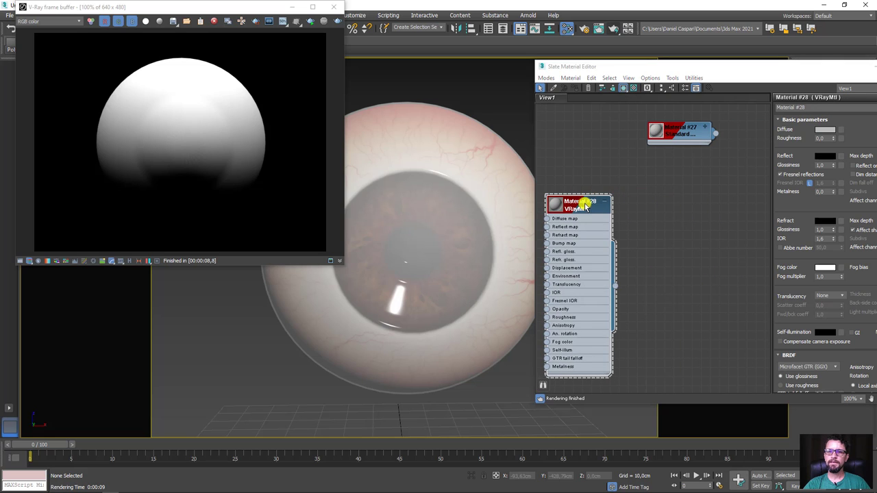
pyautogui.moveTo(584, 206); pyautogui.dragTo(594, 178)
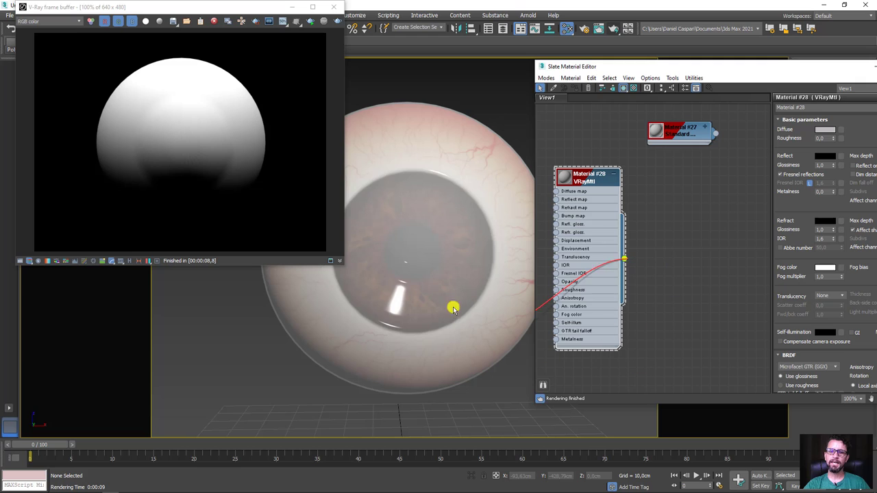
# - Wire Material #28's output onto Sphere002 in the viewport to assign it
pyautogui.moveTo(659, 266); pyautogui.dragTo(432, 261)
pyautogui.click(431, 261)
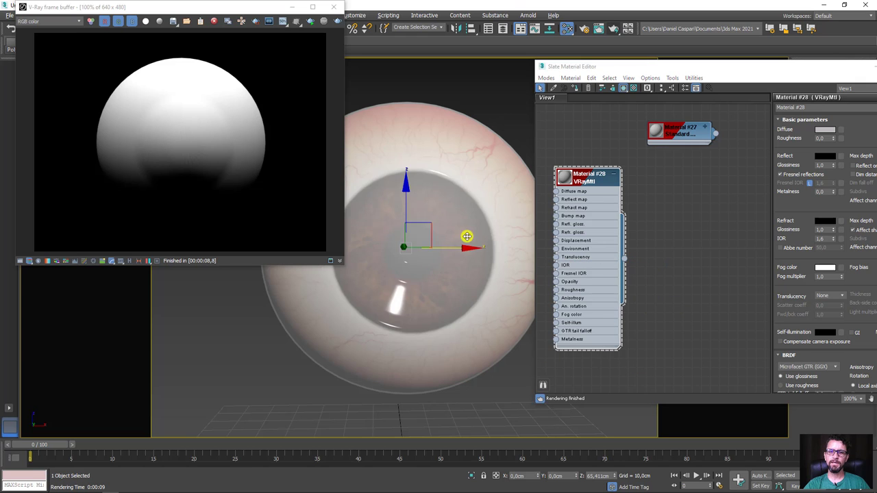
pyautogui.keyDown('alt'); pyautogui.moveTo(468, 237); pyautogui.dragTo(477, 248, button='middle'); pyautogui.keyUp('alt')
pyautogui.moveTo(587, 179); pyautogui.dragTo(614, 179)
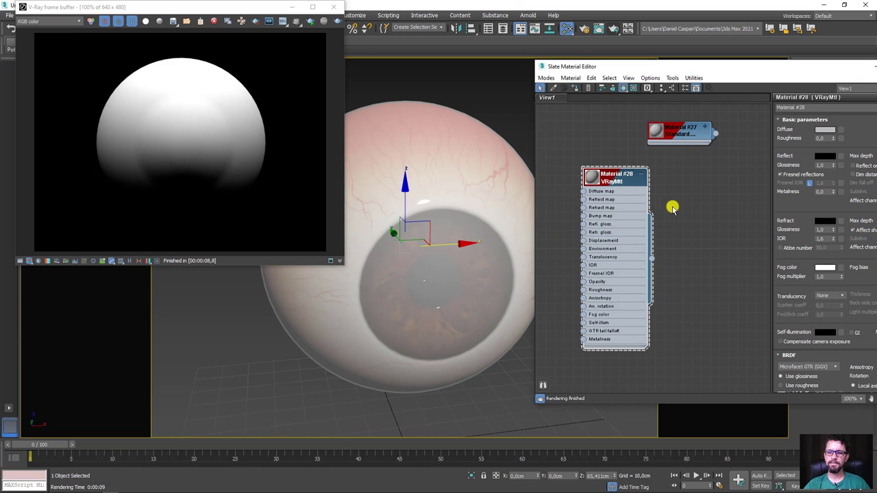
pyautogui.click(826, 131)
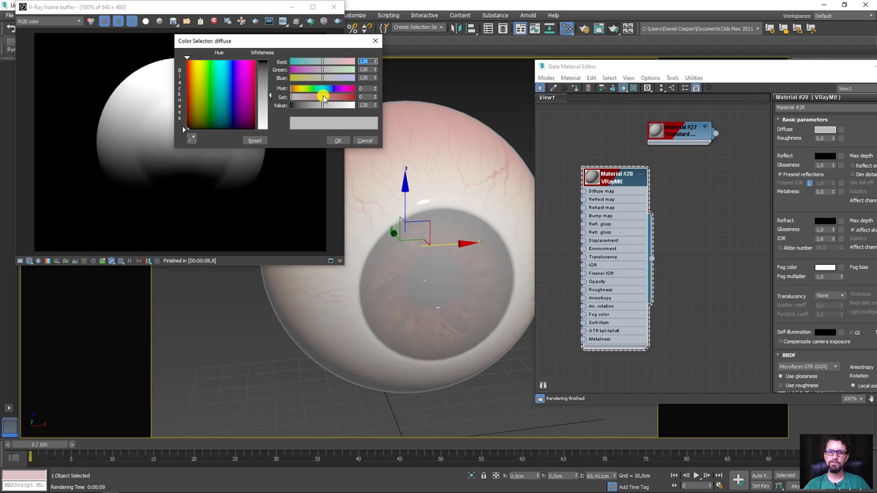
# - Set Material #28's diffuse to black, reflection to grey, and refraction to white
pyautogui.moveTo(312, 105); pyautogui.dragTo(291, 106)
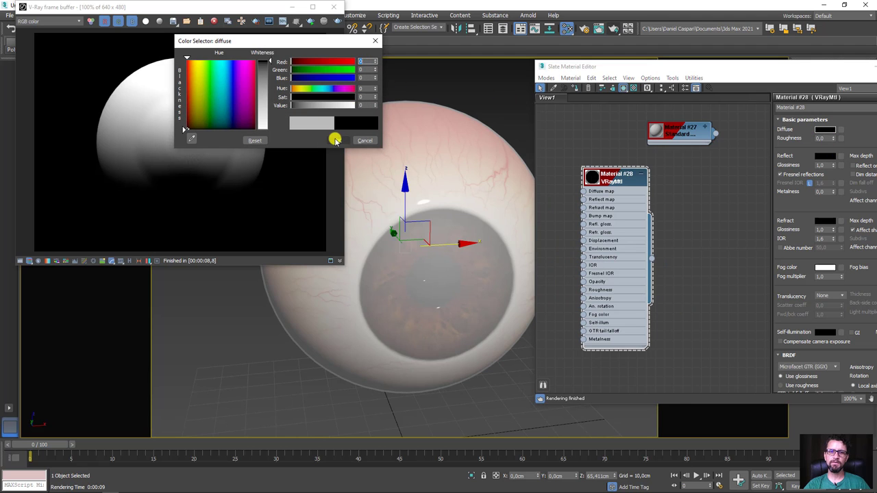
pyautogui.click(335, 140)
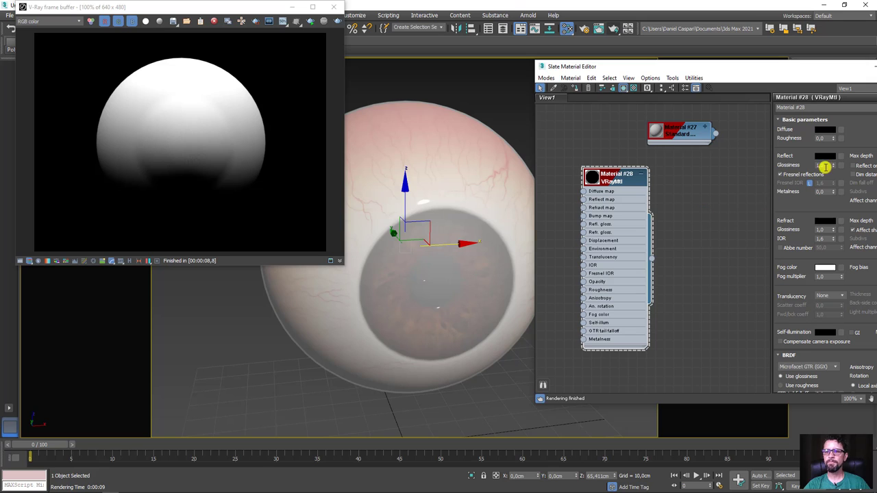
pyautogui.click(824, 156)
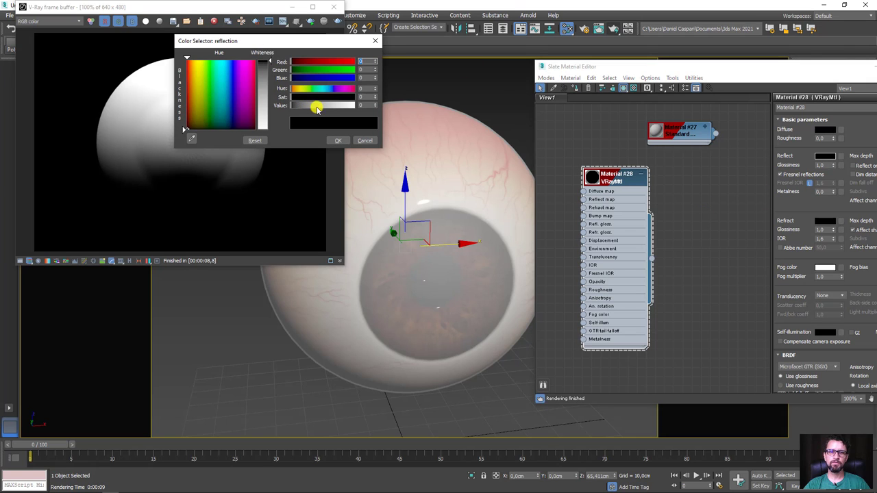
pyautogui.moveTo(317, 109); pyautogui.dragTo(329, 108)
pyautogui.click(338, 140)
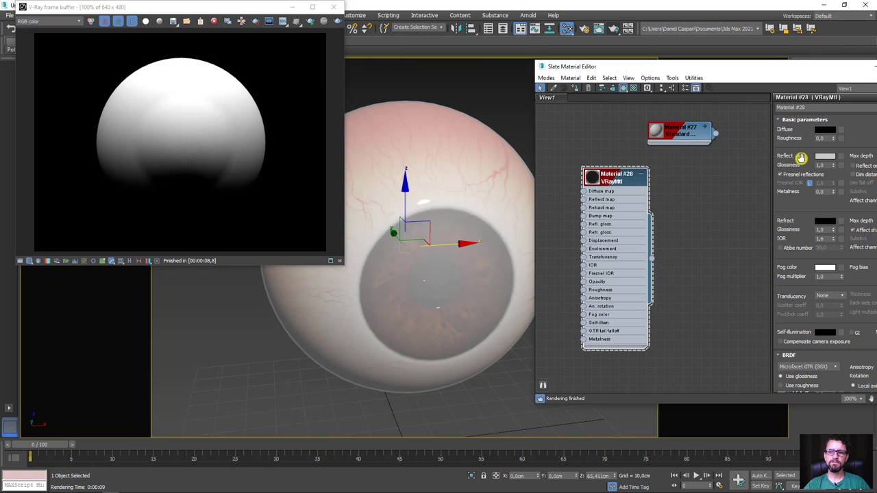
pyautogui.moveTo(815, 208); pyautogui.dragTo(804, 168)
pyautogui.click(826, 192)
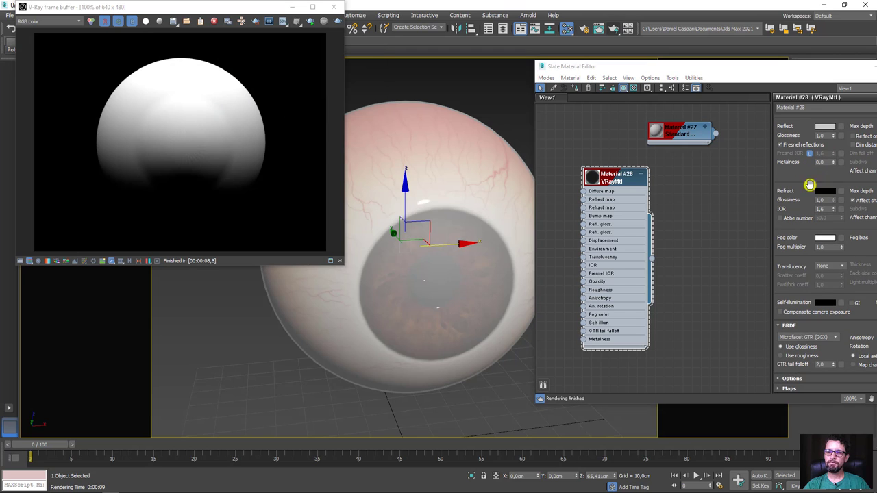
pyautogui.moveTo(324, 108); pyautogui.dragTo(355, 108)
pyautogui.click(338, 141)
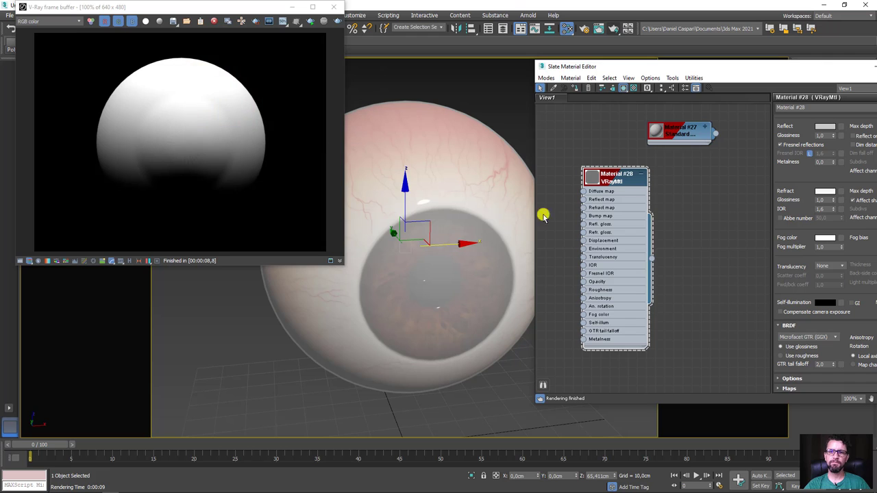
# - Expand the Material #28 node preview, render the glass-covered eyeball, and close the render window
pyautogui.moveTo(614, 182); pyautogui.dragTo(609, 180)
pyautogui.doubleClick(602, 177)
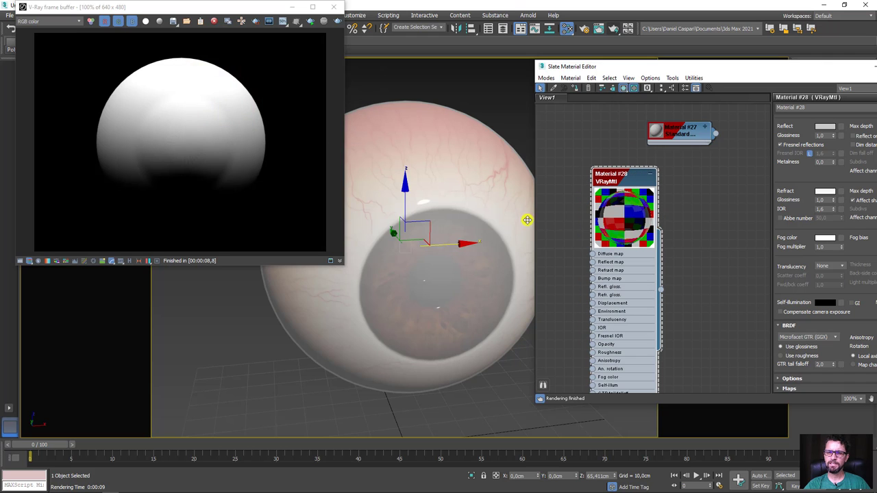
pyautogui.click(613, 28)
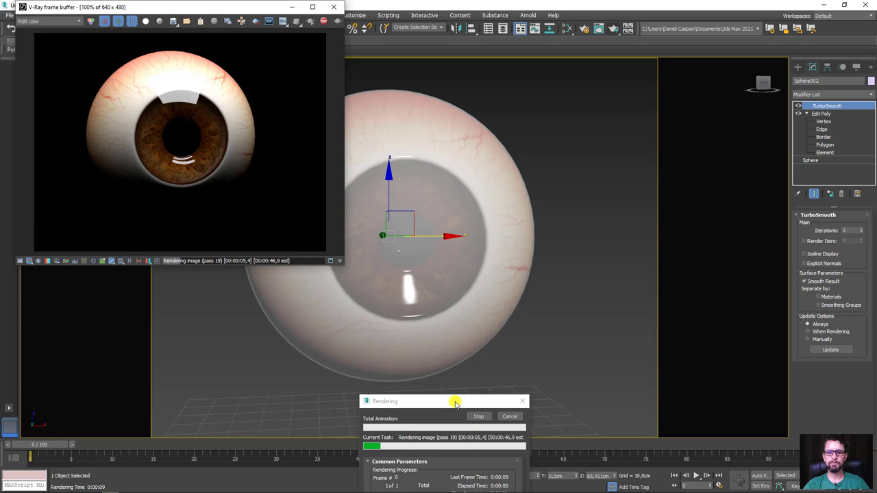
pyautogui.moveTo(455, 404); pyautogui.dragTo(596, 183)
pyautogui.press('m')
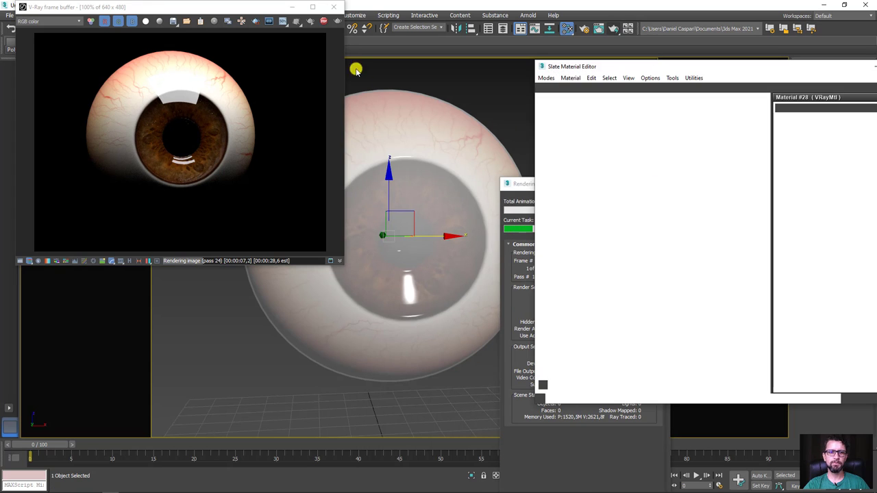
pyautogui.click(334, 7)
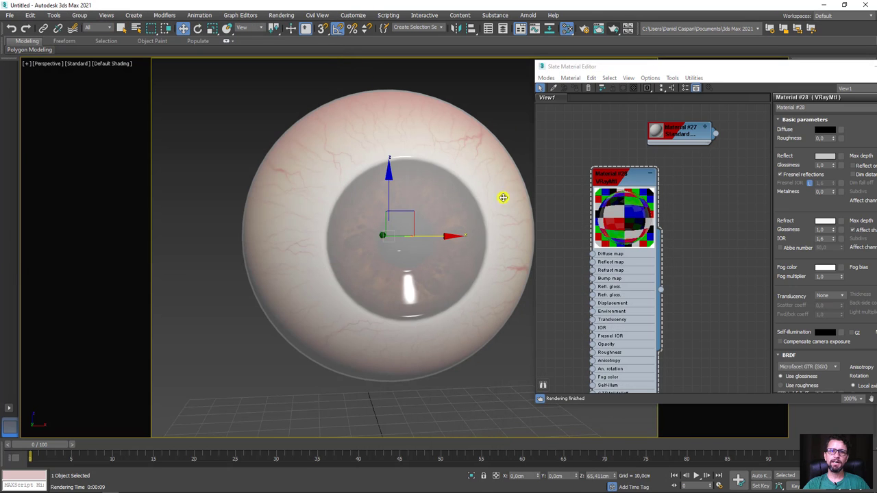
# - Collapse the Material #28 node and recentre the Slate Material Editor window
pyautogui.moveTo(631, 181); pyautogui.dragTo(626, 161)
pyautogui.click(621, 157)
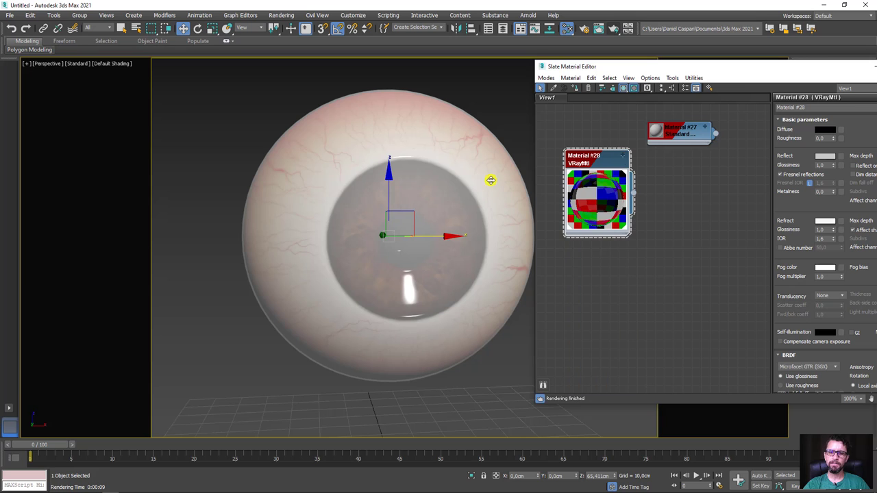
pyautogui.moveTo(779, 76); pyautogui.dragTo(524, 83)
pyautogui.click(620, 78)
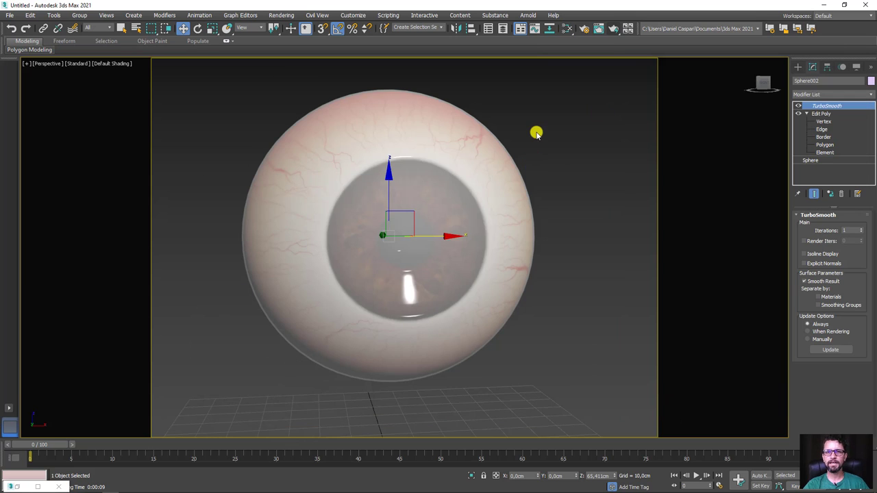
pyautogui.press('m')
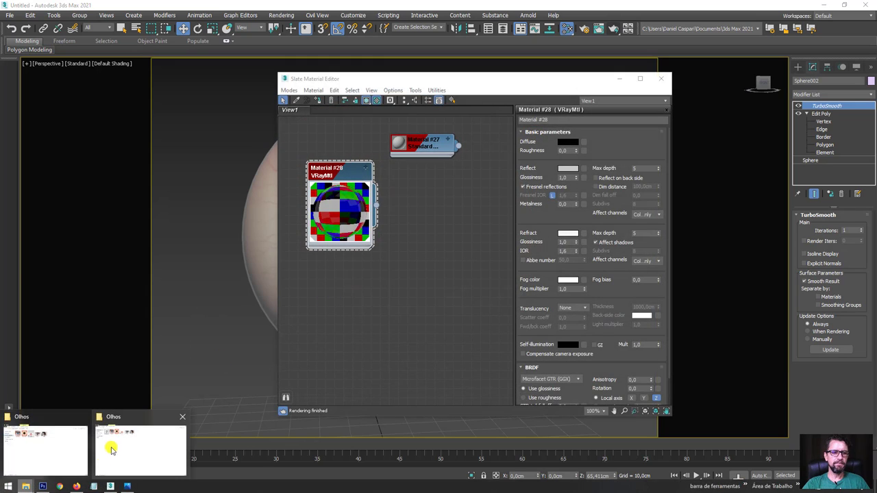
# - Minimize Photoshop and place the Olhos folder window, with kitchen.hdr, below the Slate Material Editor
pyautogui.click(69, 444)
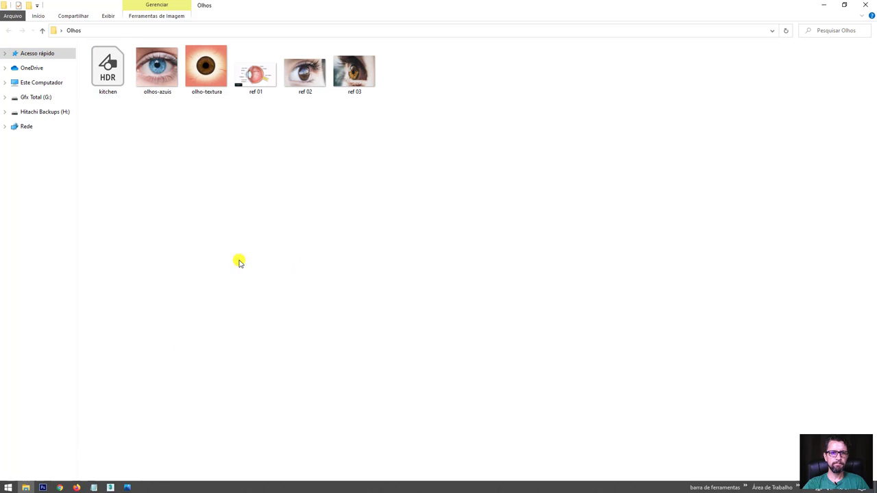
pyautogui.click(106, 70)
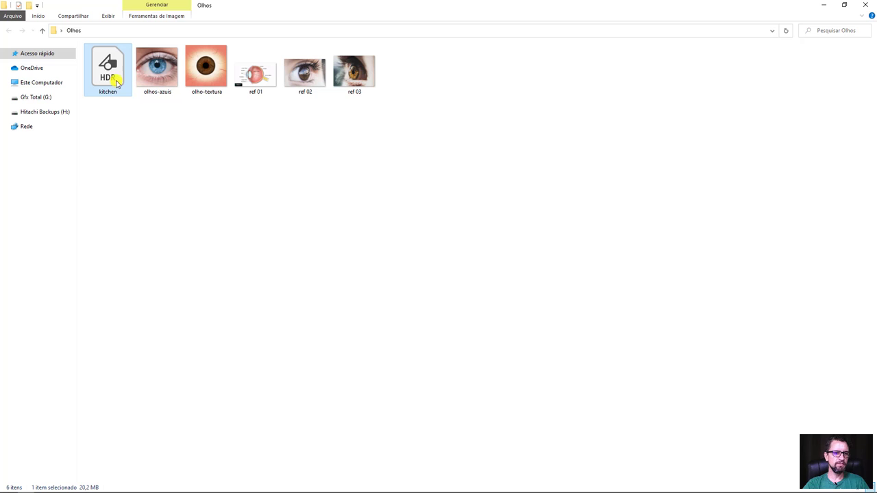
pyautogui.moveTo(116, 82); pyautogui.dragTo(82, 484)
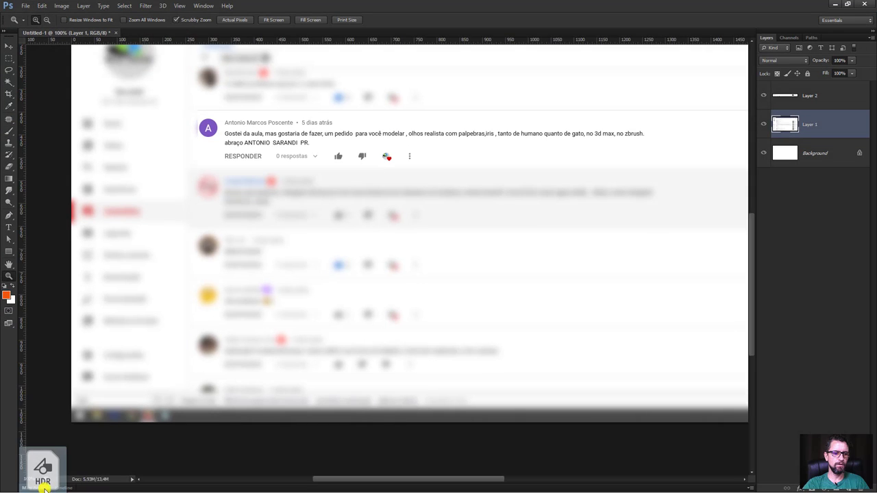
pyautogui.moveTo(82, 485); pyautogui.dragTo(405, 36)
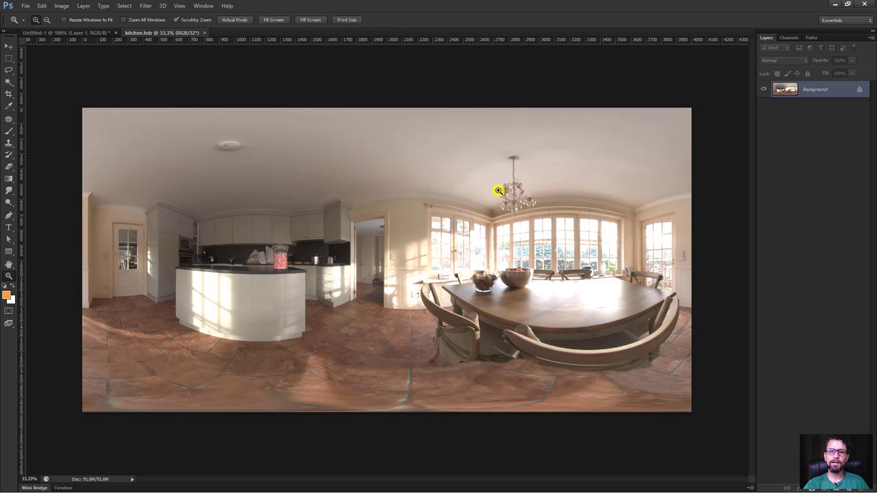
pyautogui.click(832, 4)
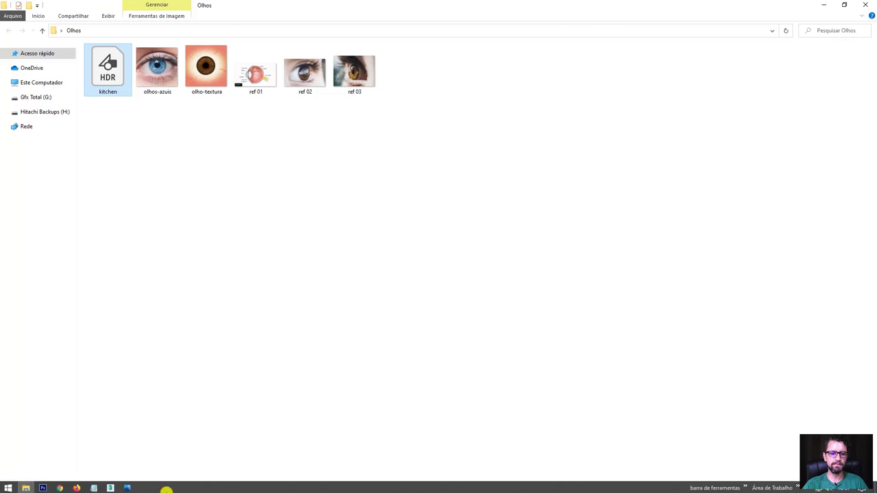
pyautogui.click(130, 488)
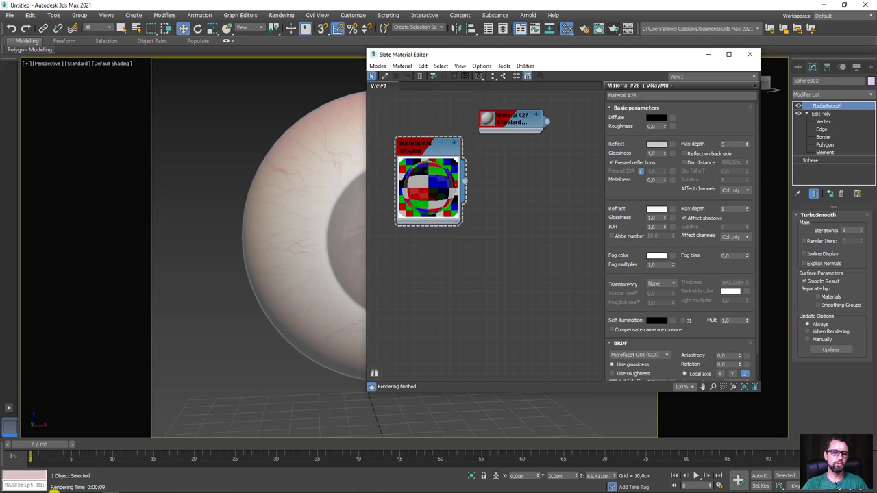
pyautogui.click(29, 485)
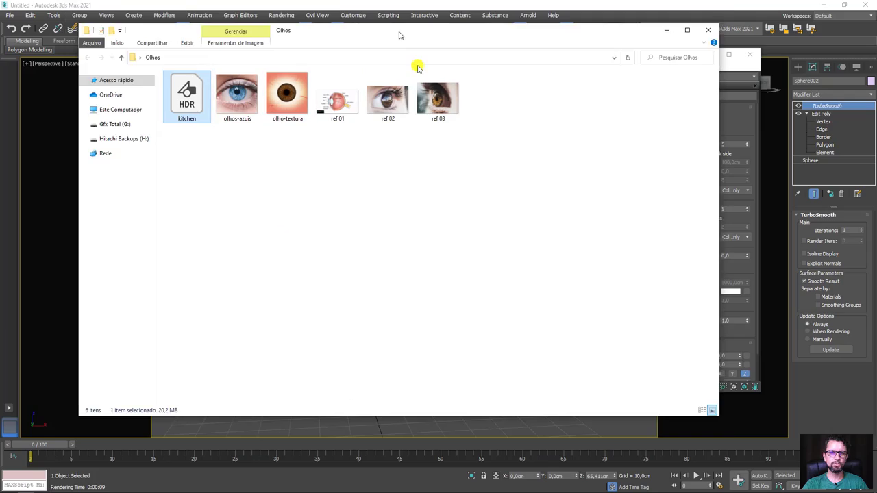
pyautogui.moveTo(405, 2); pyautogui.dragTo(501, 290)
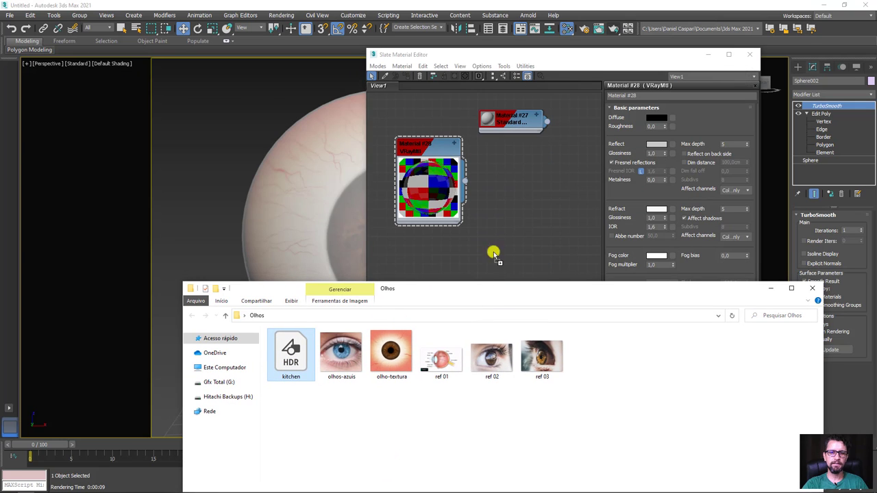
# - Drag kitchen.hdr into the Slate editor as bitmap node Map #3 beside Material #28
pyautogui.moveTo(666, 275)
pyautogui.mouseDown()
pyautogui.moveTo(520, 222)
pyautogui.moveTo(498, 268)
pyautogui.moveTo(445, 250)
pyautogui.mouseUp()
pyautogui.click(770, 288)
pyautogui.doubleClick(468, 254)
pyautogui.moveTo(445, 171); pyautogui.dragTo(507, 243)
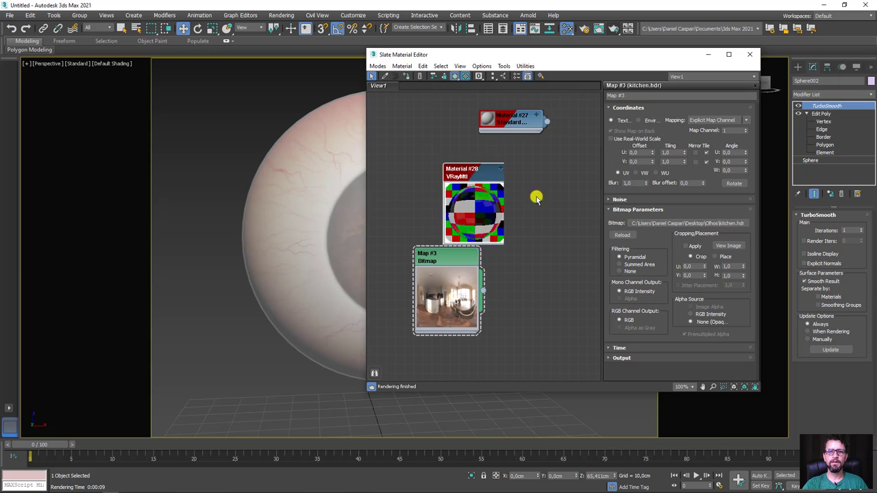
pyautogui.moveTo(461, 261); pyautogui.dragTo(453, 207)
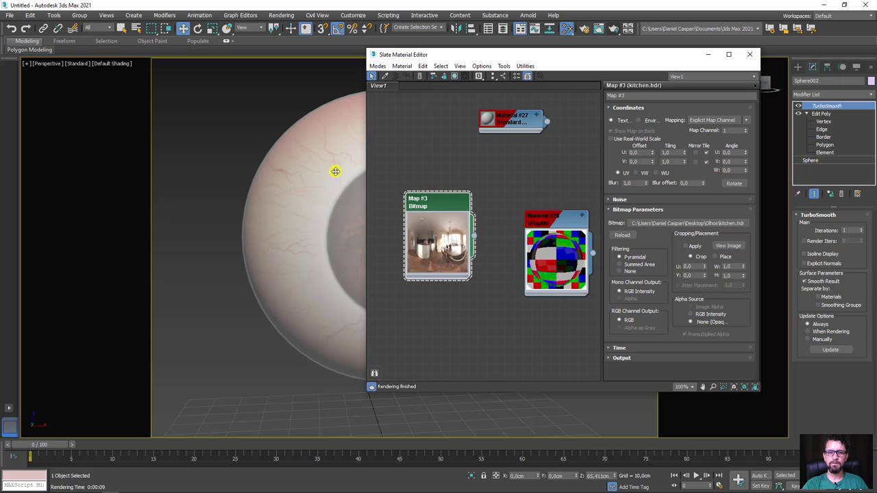
pyautogui.moveTo(532, 264); pyautogui.dragTo(449, 168, button='middle')
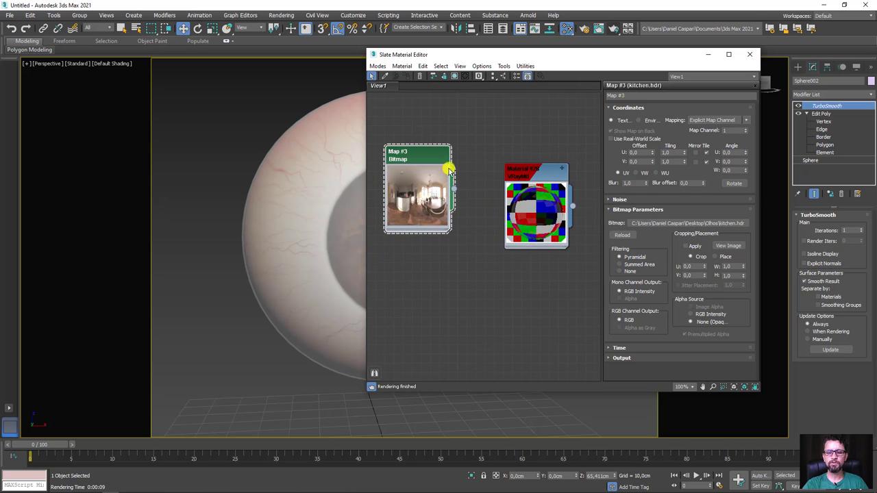
# - Wire Map #3's output into Material #28's Environment input
pyautogui.moveTo(495, 181); pyautogui.dragTo(514, 357)
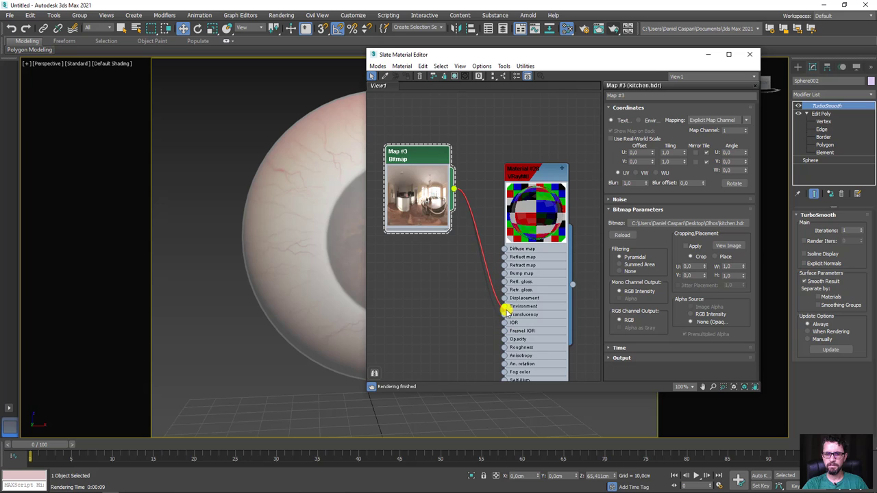
pyautogui.moveTo(514, 356); pyautogui.dragTo(505, 308)
pyautogui.moveTo(535, 183); pyautogui.dragTo(538, 164)
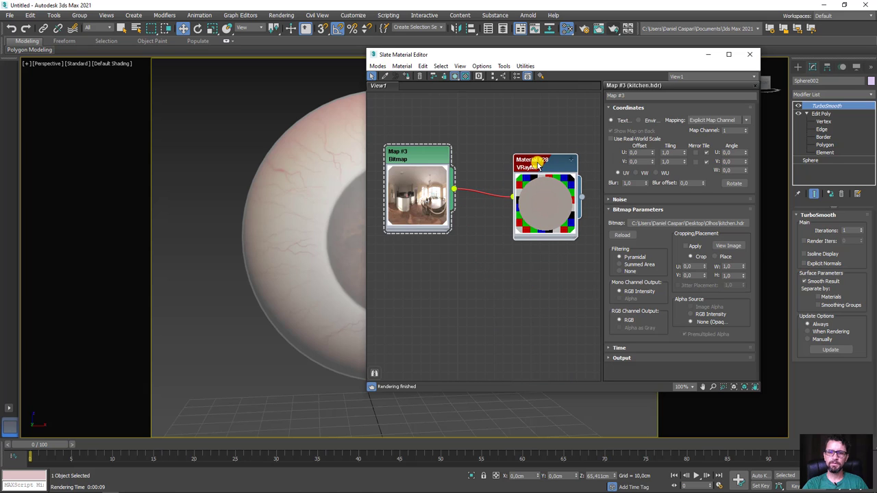
pyautogui.moveTo(428, 158); pyautogui.dragTo(468, 166)
pyautogui.click(558, 162)
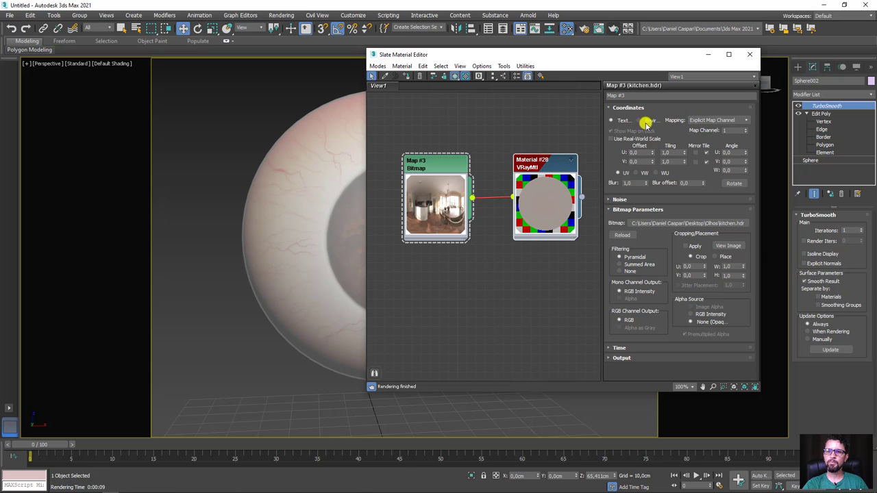
pyautogui.moveTo(420, 173)
pyautogui.mouseDown()
pyautogui.moveTo(431, 144)
pyautogui.moveTo(409, 159)
pyautogui.moveTo(402, 151)
pyautogui.moveTo(434, 148)
pyautogui.mouseUp()
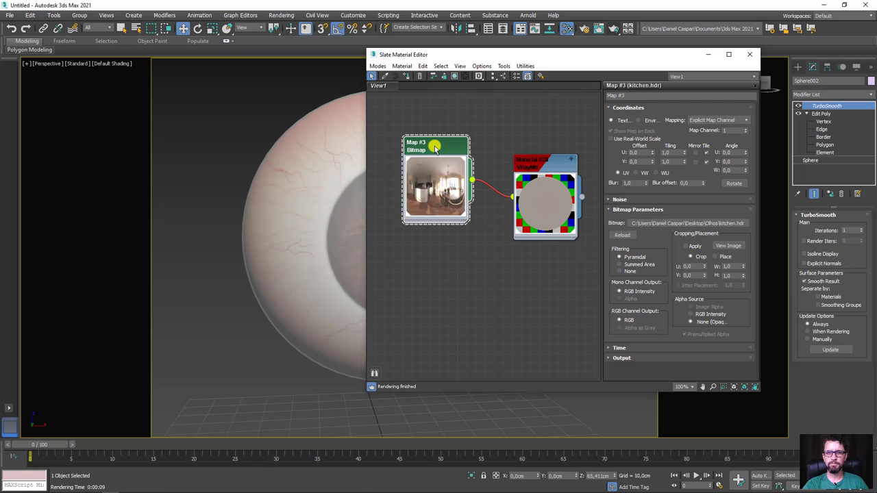
# - Set the bitmap coordinates to Environ with Spherical Environment mapping
pyautogui.click(638, 121)
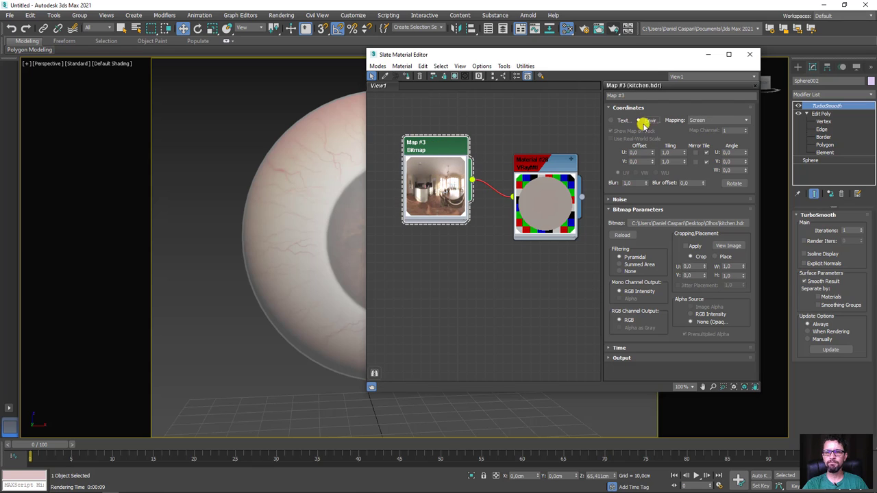
pyautogui.click(698, 120)
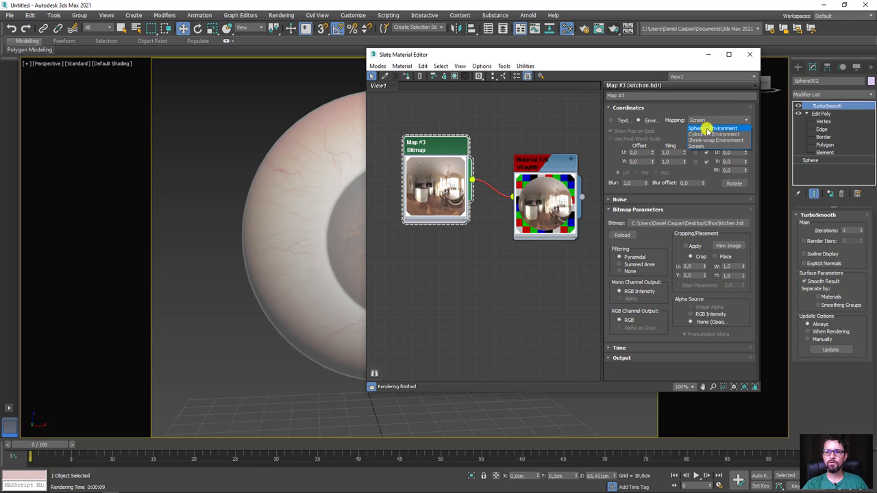
pyautogui.click(713, 128)
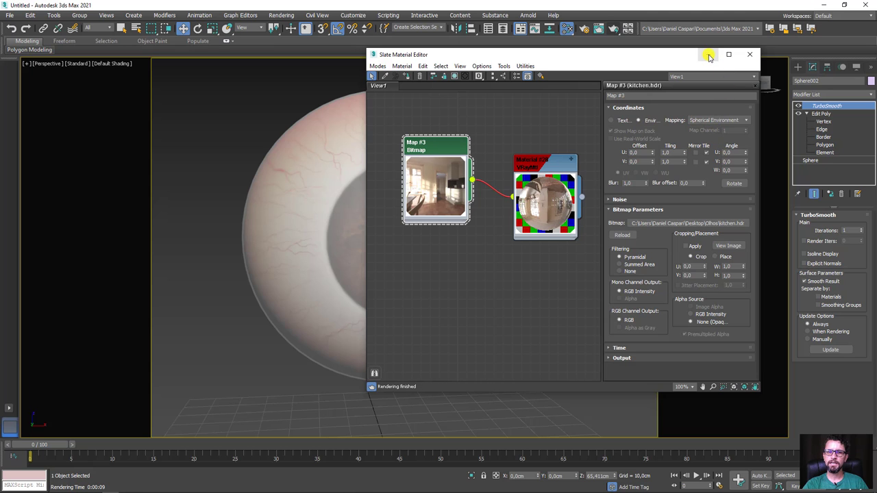
# - Render a V-Ray test of the eyeball with Slate minimized, then reopen the Slate Material Editor
pyautogui.click(709, 55)
pyautogui.click(617, 29)
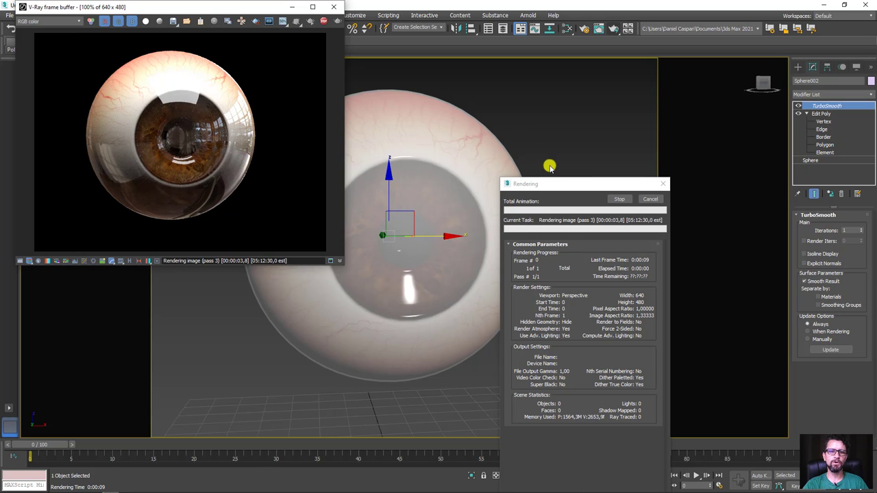
pyautogui.moveTo(577, 182); pyautogui.dragTo(583, 170)
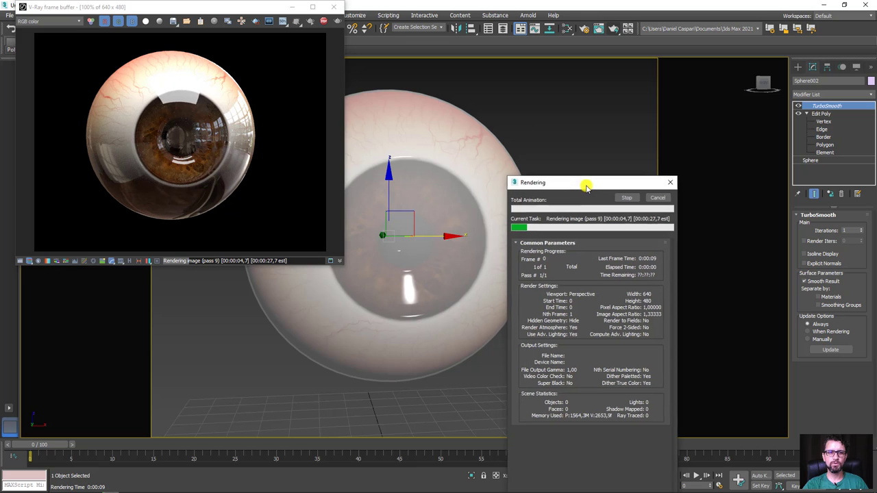
pyautogui.click(656, 187)
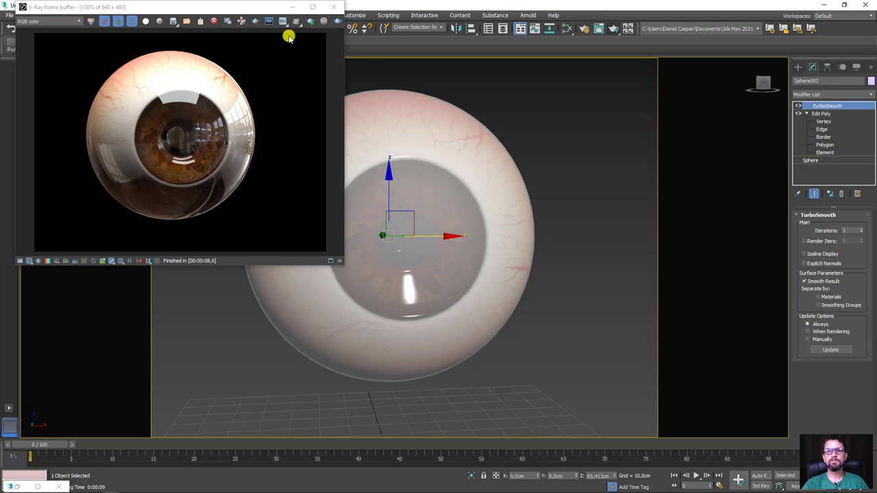
pyautogui.click(566, 30)
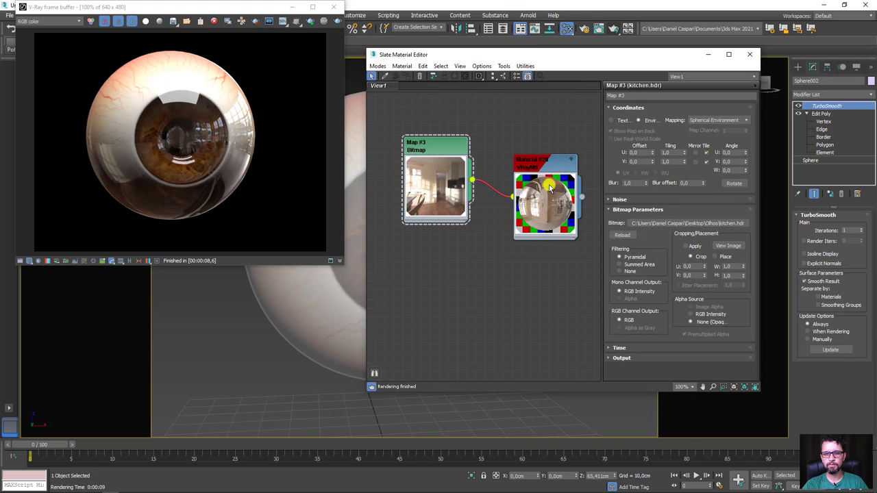
# - Disconnect the Map #3 kitchen HDR from Material #28's Environment input
pyautogui.click(572, 160)
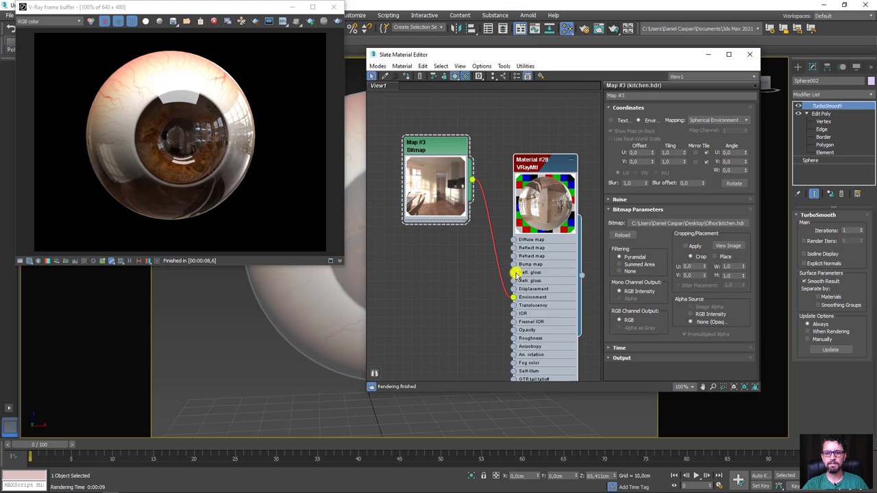
pyautogui.moveTo(514, 298); pyautogui.dragTo(475, 284)
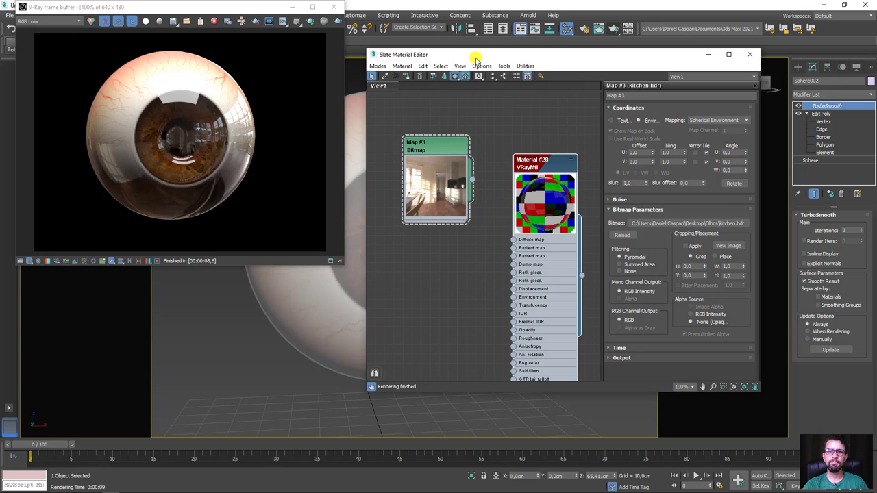
pyautogui.click(334, 7)
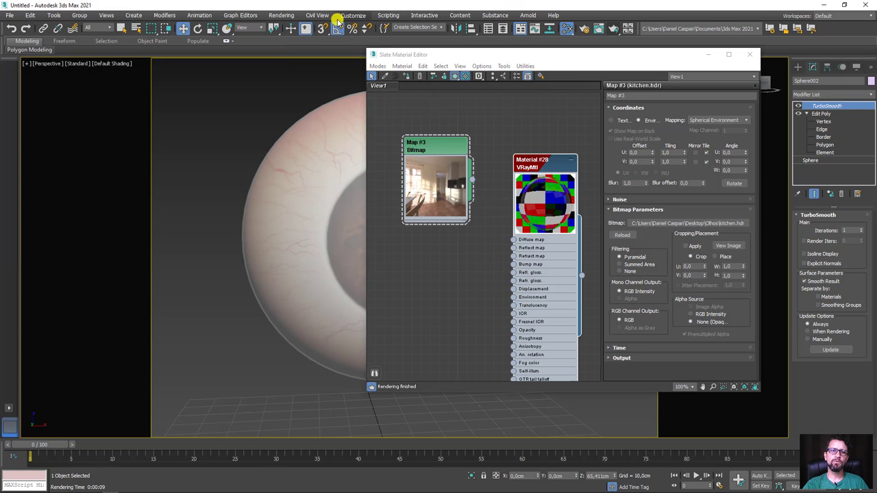
# - Assign Map #3 as an instance to the scene Environment Map and re-render the eyeball
pyautogui.click(282, 15)
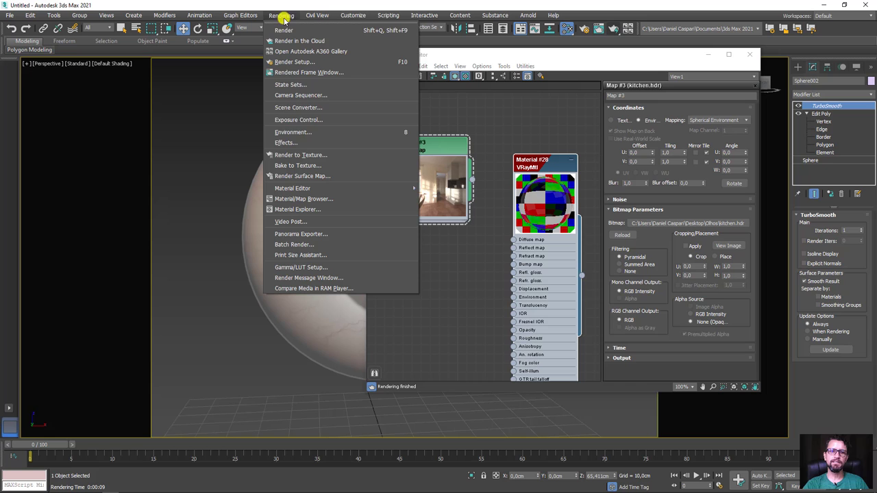
pyautogui.click(305, 135)
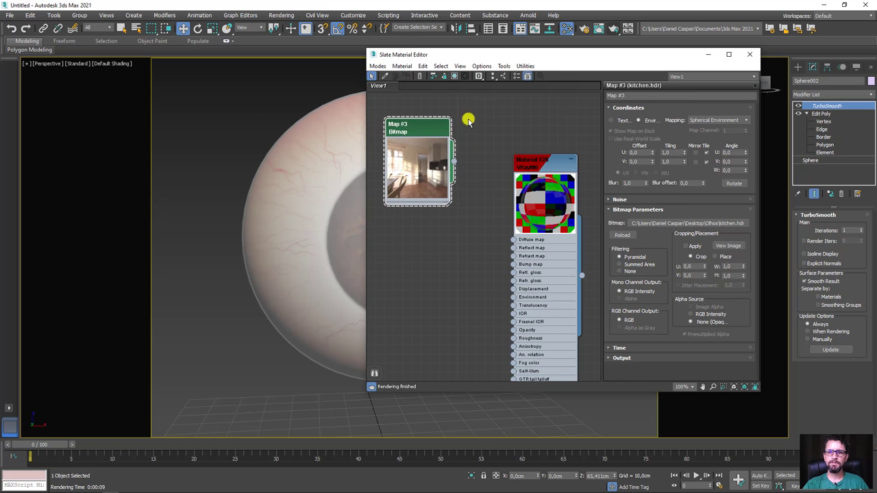
pyautogui.moveTo(577, 61); pyautogui.dragTo(254, 64)
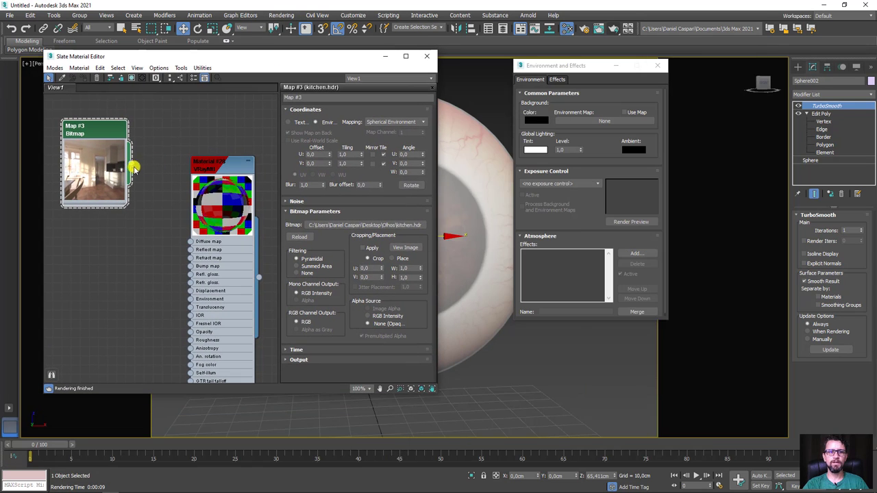
pyautogui.moveTo(135, 168); pyautogui.dragTo(603, 125)
pyautogui.click(570, 221)
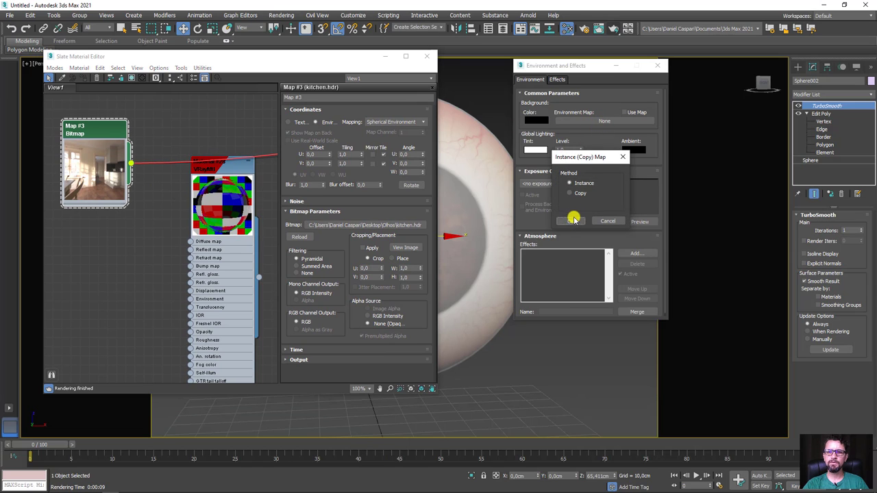
pyautogui.click(572, 223)
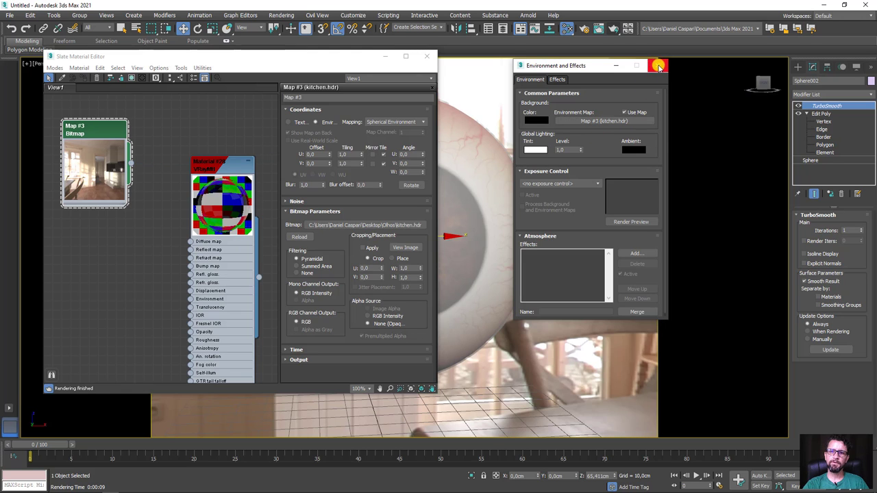
pyautogui.click(657, 65)
pyautogui.click(613, 28)
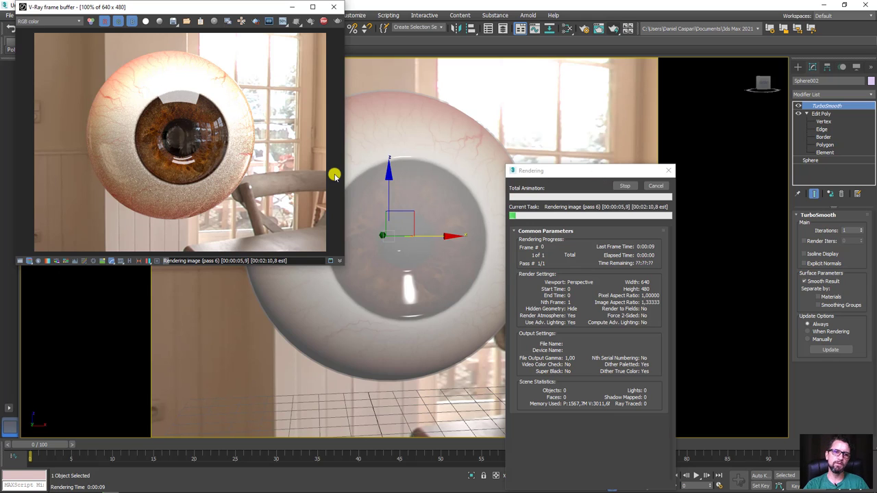
# - Stop the running render, close Slate, and orbit around the eyeball
pyautogui.click(655, 186)
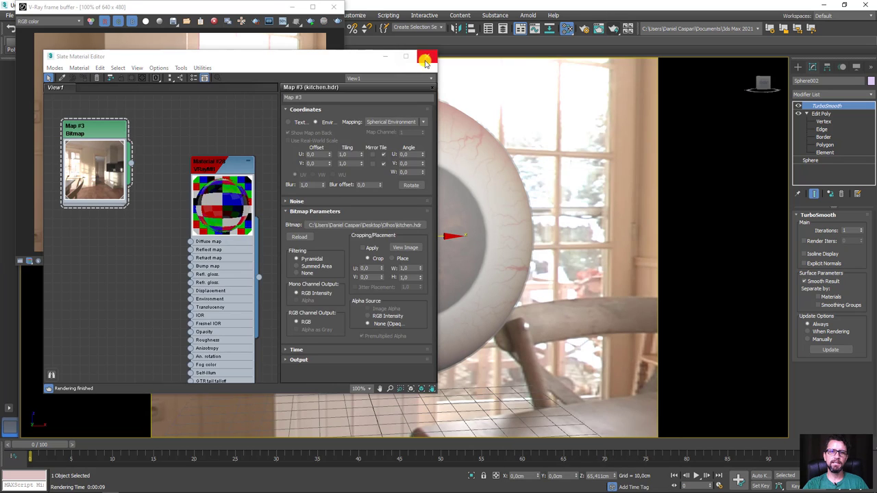
pyautogui.click(425, 60)
pyautogui.keyDown('alt'); pyautogui.moveTo(480, 199); pyautogui.dragTo(528, 180, button='middle'); pyautogui.keyUp('alt')
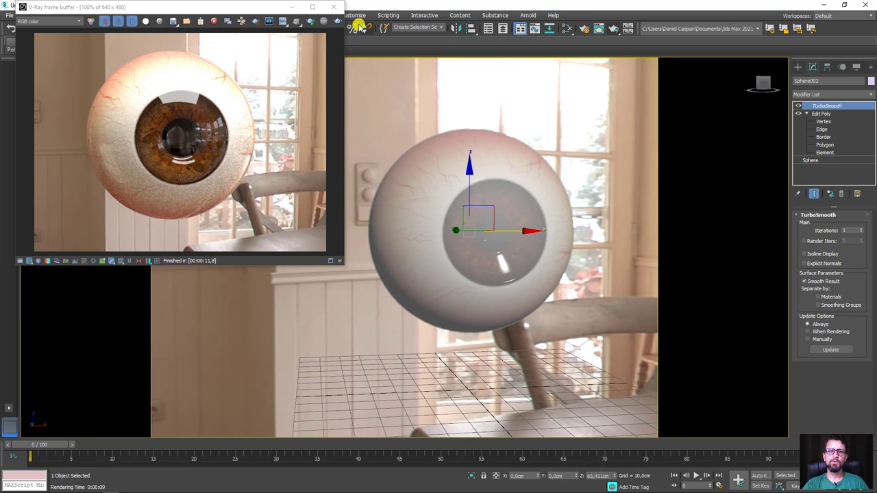
pyautogui.moveTo(257, 7); pyautogui.dragTo(276, 41)
# - Start an interactive V-Ray render without the Substance scripts, zoomed in on the iris, with Slate reopened
pyautogui.click(329, 57)
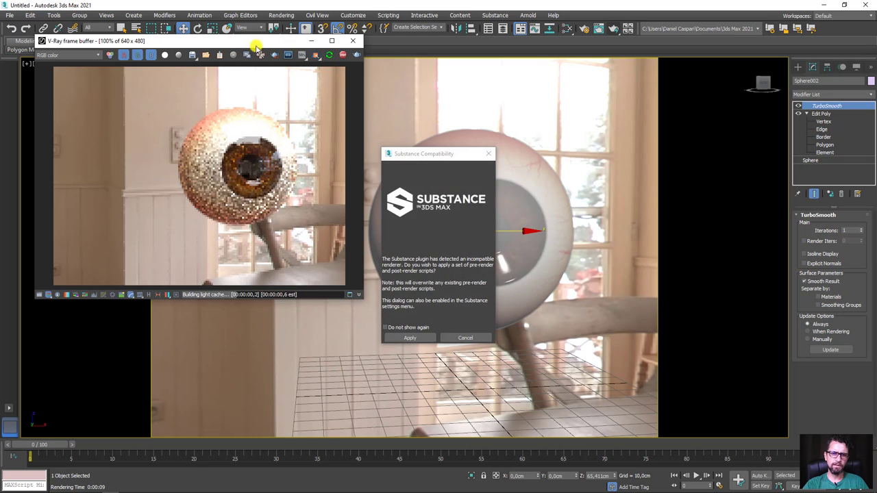
pyautogui.click(409, 337)
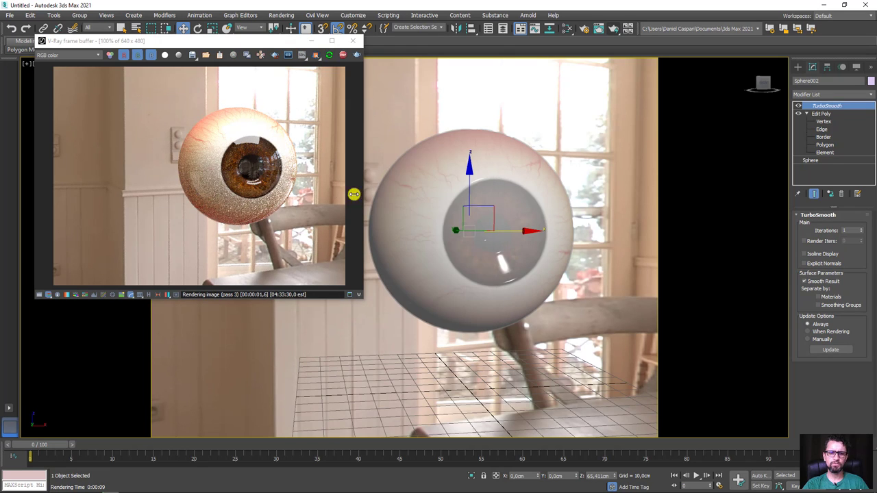
pyautogui.scroll(3, 506, 217)
pyautogui.scroll(3, 487, 229)
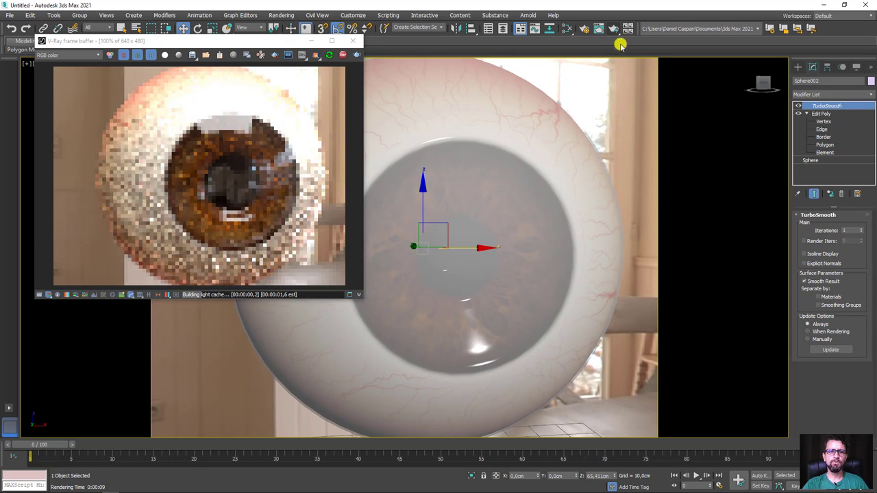
pyautogui.click(567, 28)
# - Set Material #28's Reflect colour to a darker grey value of 86
pyautogui.moveTo(323, 52); pyautogui.dragTo(741, 37)
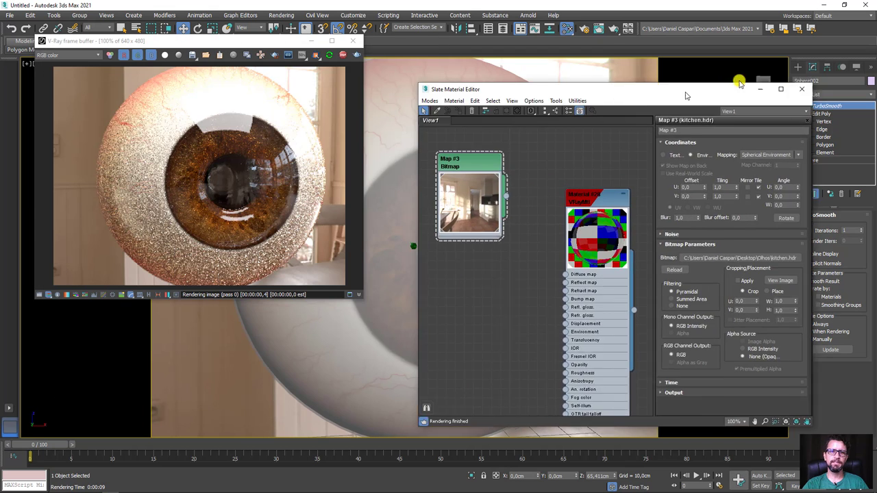
pyautogui.moveTo(640, 152); pyautogui.dragTo(622, 115)
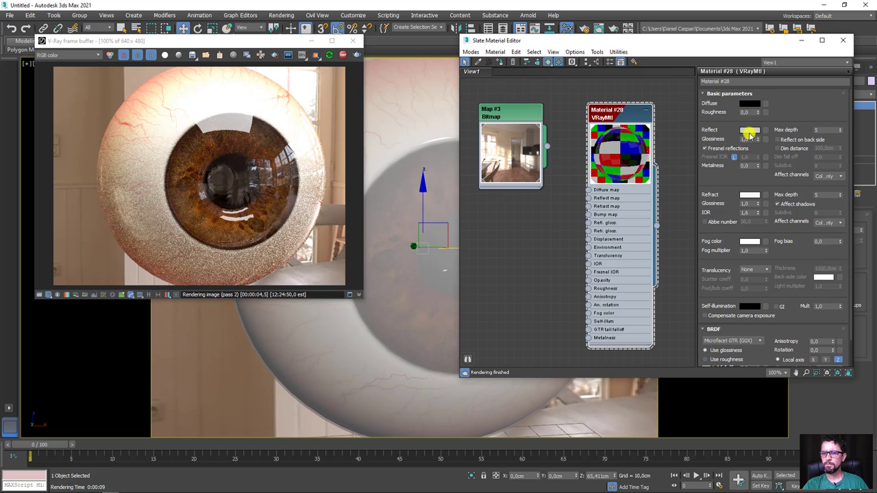
pyautogui.click(750, 130)
pyautogui.moveTo(328, 107); pyautogui.dragTo(313, 106)
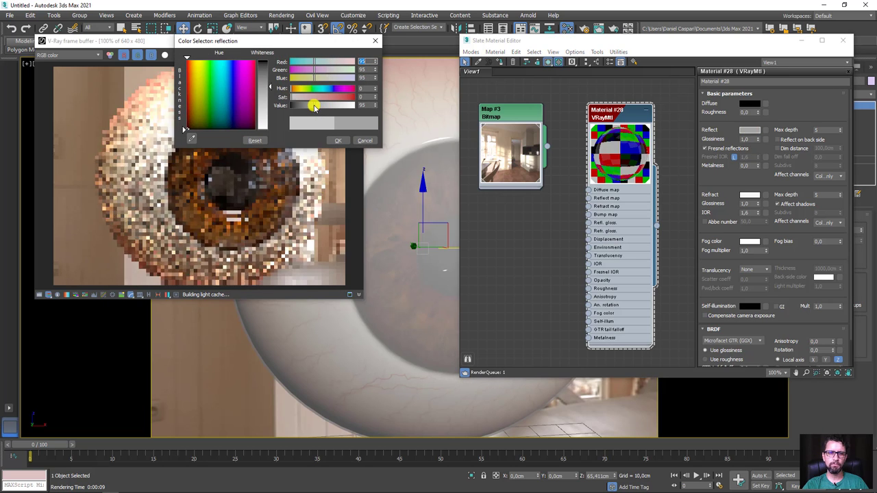
pyautogui.click(338, 142)
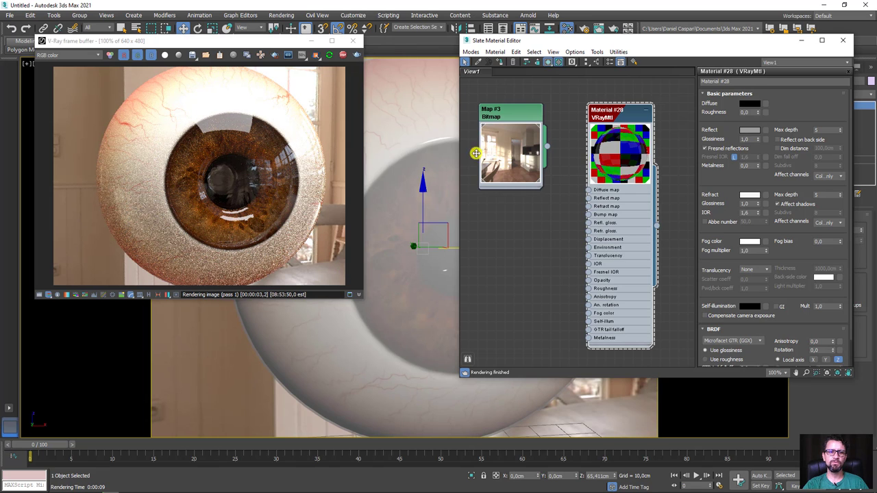
# - Hide the outer glass cornea sphere and select the inner eye sphere
pyautogui.press('m')
pyautogui.rightClick(488, 199)
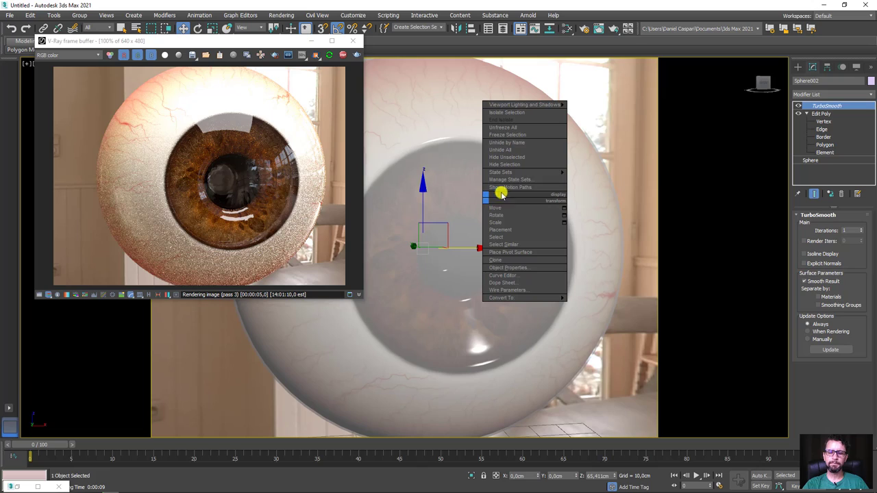
pyautogui.click(508, 164)
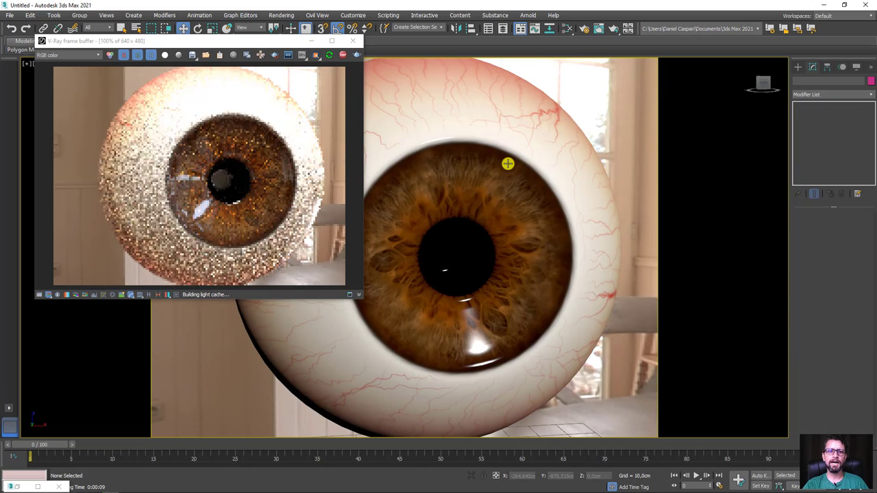
pyautogui.keyDown('alt'); pyautogui.moveTo(520, 252); pyautogui.dragTo(448, 281, button='middle'); pyautogui.keyUp('alt')
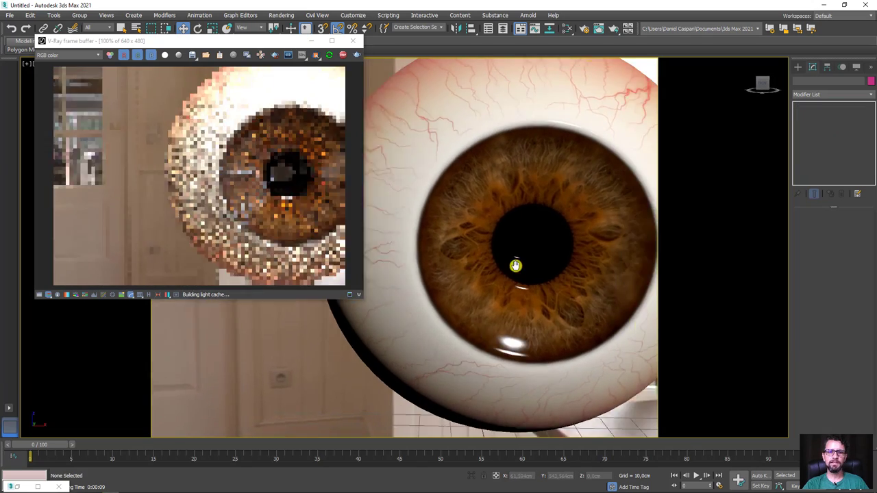
pyautogui.click(444, 196)
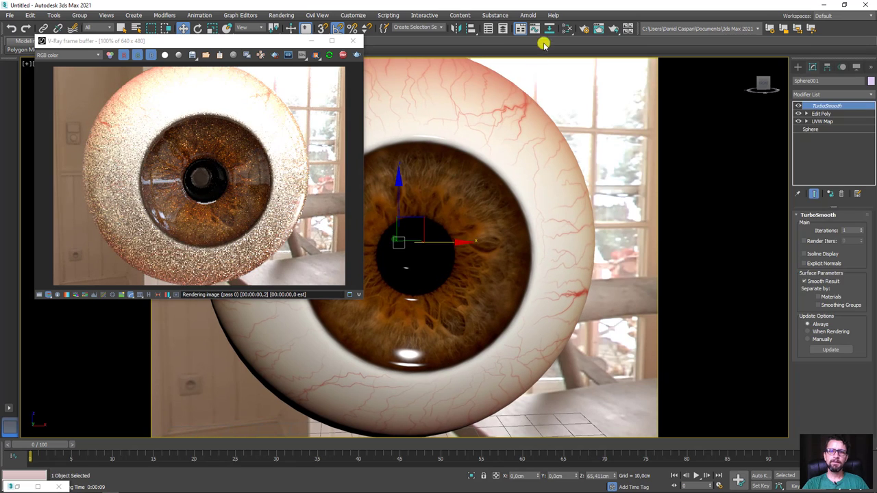
# - Load the eye's Physical Material into Slate and delete the Material #26 node
pyautogui.click(566, 29)
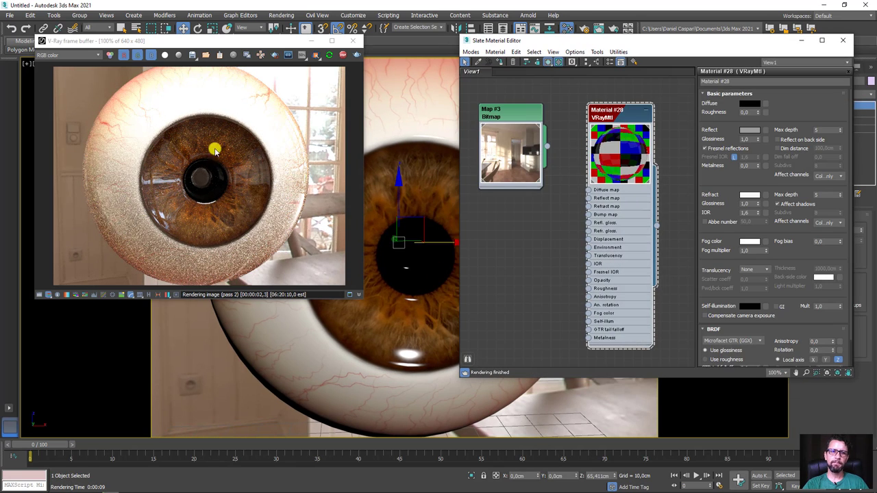
pyautogui.scroll(-2, 629, 127)
pyautogui.click(648, 112)
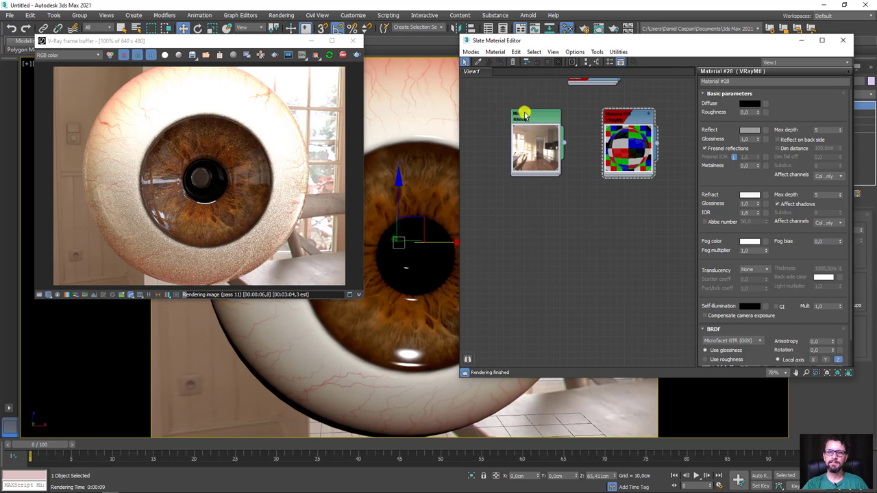
pyautogui.click(482, 63)
pyautogui.click(431, 107)
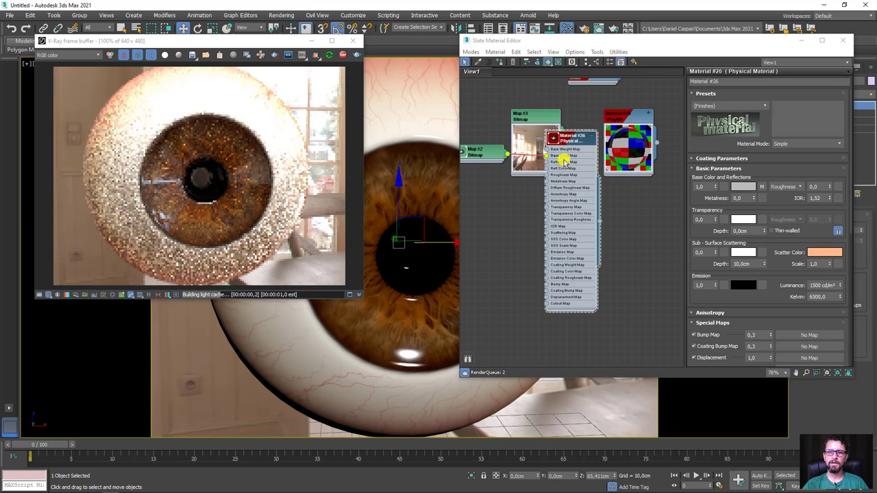
pyautogui.moveTo(585, 159); pyautogui.dragTo(619, 245)
pyautogui.moveTo(479, 152); pyautogui.dragTo(529, 224)
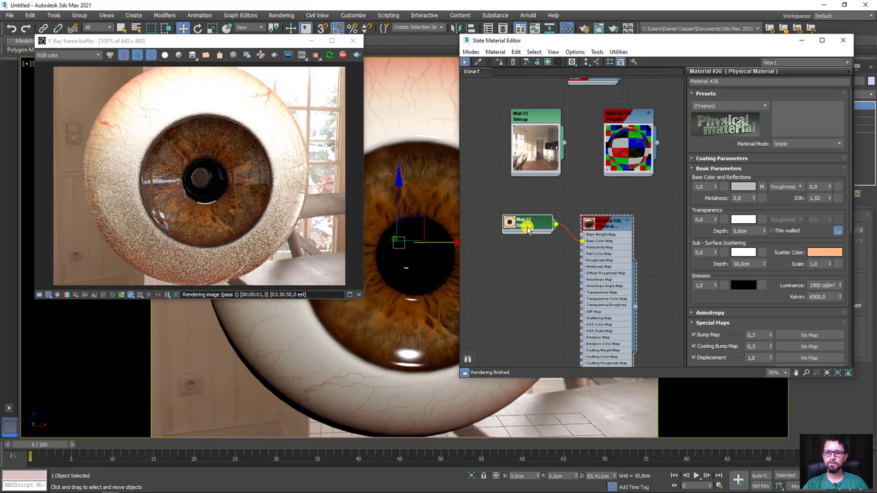
pyautogui.moveTo(621, 230)
pyautogui.mouseDown()
pyautogui.moveTo(611, 226)
pyautogui.moveTo(621, 214)
pyautogui.mouseUp()
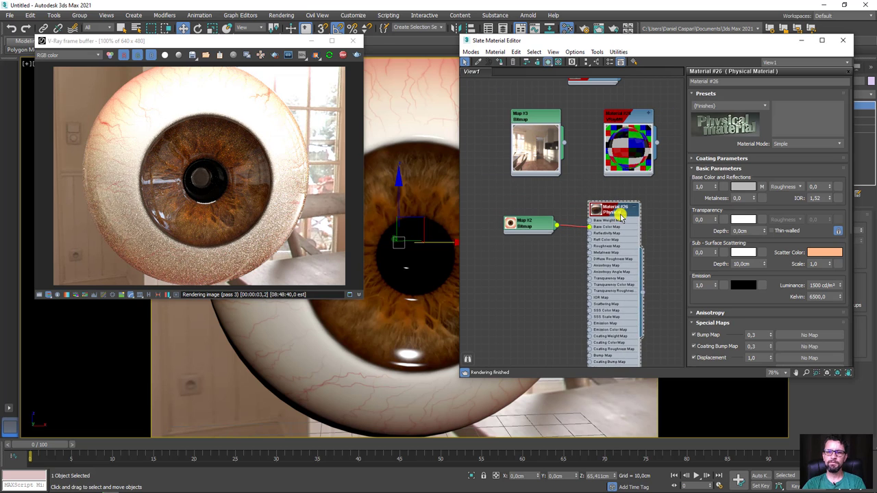
pyautogui.press('Delete')
# - Create a new VRayMtl, Material #29, beside the Map #2 eye texture node
pyautogui.rightClick(580, 215)
pyautogui.moveTo(690, 239)
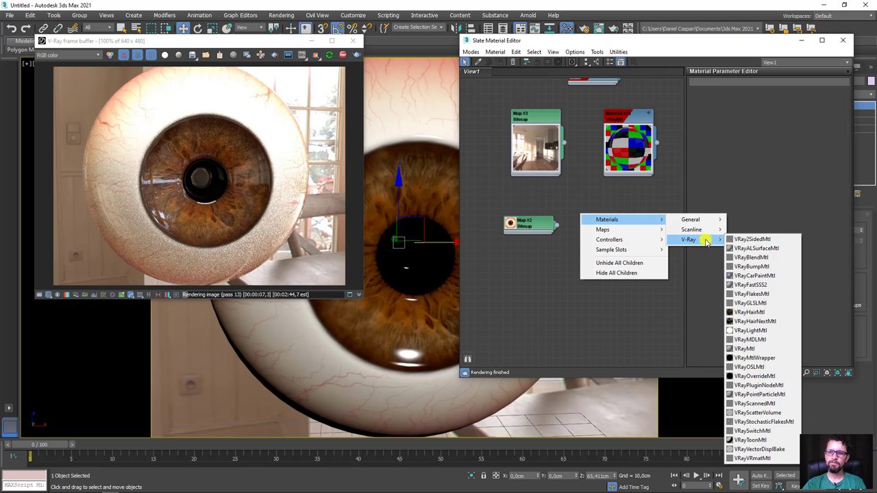
pyautogui.click(743, 348)
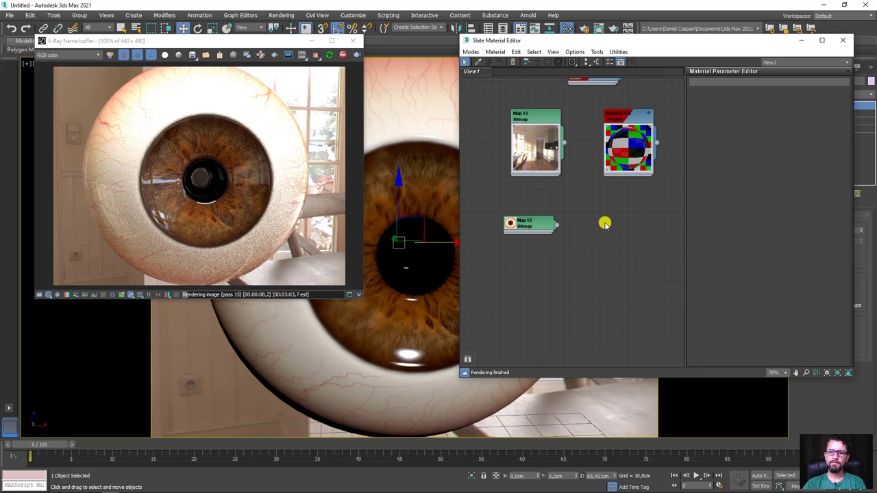
pyautogui.moveTo(588, 219); pyautogui.dragTo(614, 221)
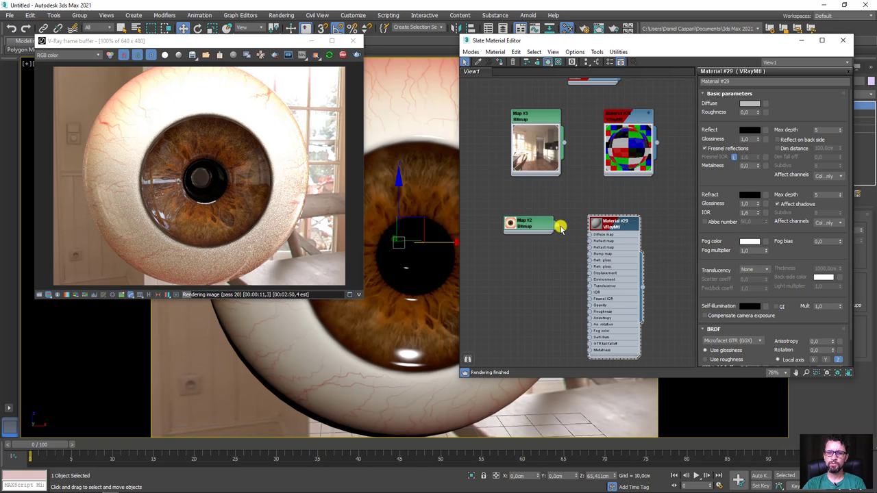
pyautogui.scroll(3, 560, 228)
pyautogui.scroll(3, 565, 224)
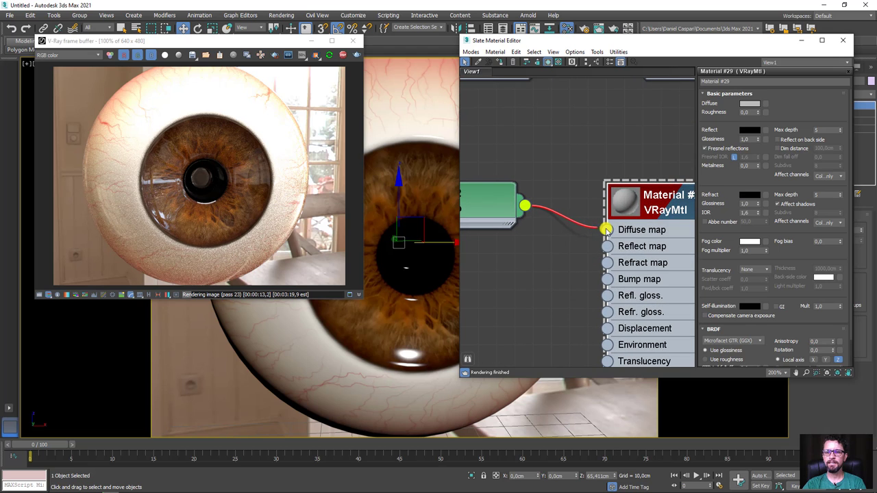
pyautogui.scroll(-4, 637, 205)
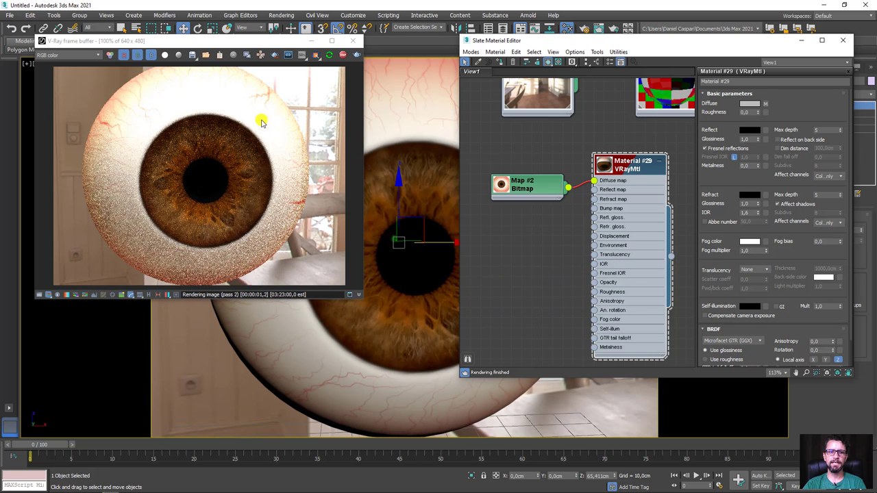
# - Unhide all objects to restore the cornea shell, then close Slate and face the iris
pyautogui.rightClick(407, 184)
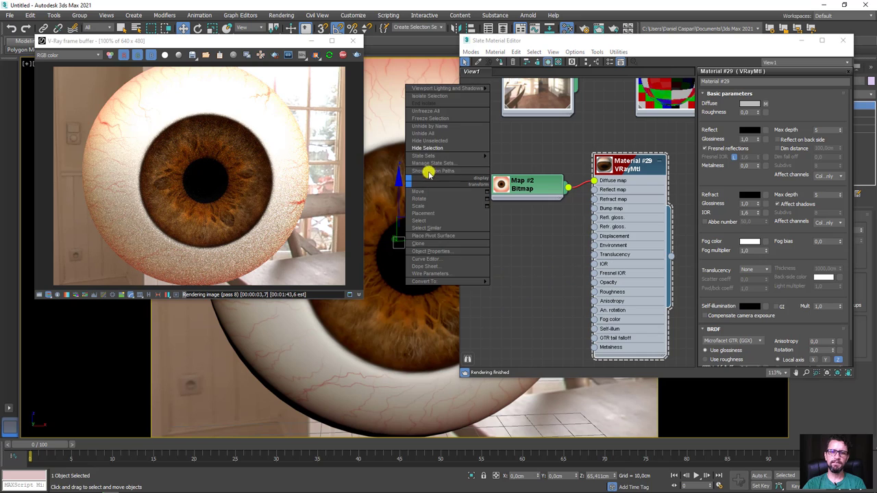
pyautogui.click(428, 133)
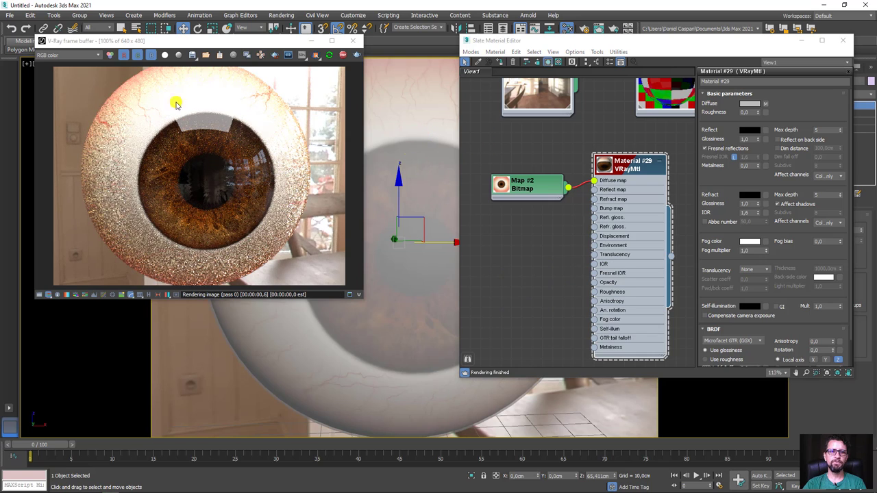
pyautogui.moveTo(434, 262)
pyautogui.keyDown('alt'); pyautogui.mouseDown(button='middle')
pyautogui.moveTo(417, 295)
pyautogui.moveTo(450, 295)
pyautogui.moveTo(435, 311)
pyautogui.moveTo(444, 310)
pyautogui.moveTo(414, 292)
pyautogui.moveTo(419, 302)
pyautogui.moveTo(333, 313)
pyautogui.moveTo(413, 305)
pyautogui.moveTo(347, 303)
pyautogui.moveTo(346, 311)
pyautogui.moveTo(404, 308)
pyautogui.moveTo(450, 338)
pyautogui.moveTo(407, 335)
pyautogui.mouseUp(button='middle'); pyautogui.keyUp('alt')
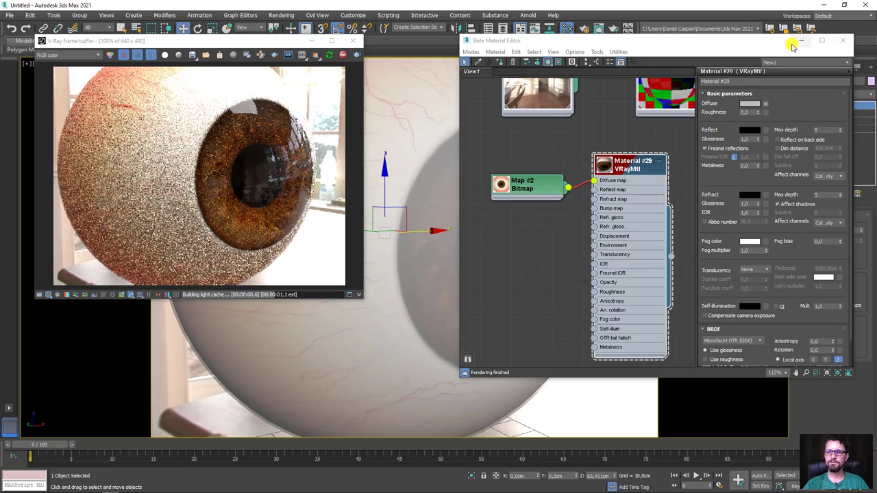
pyautogui.click(843, 42)
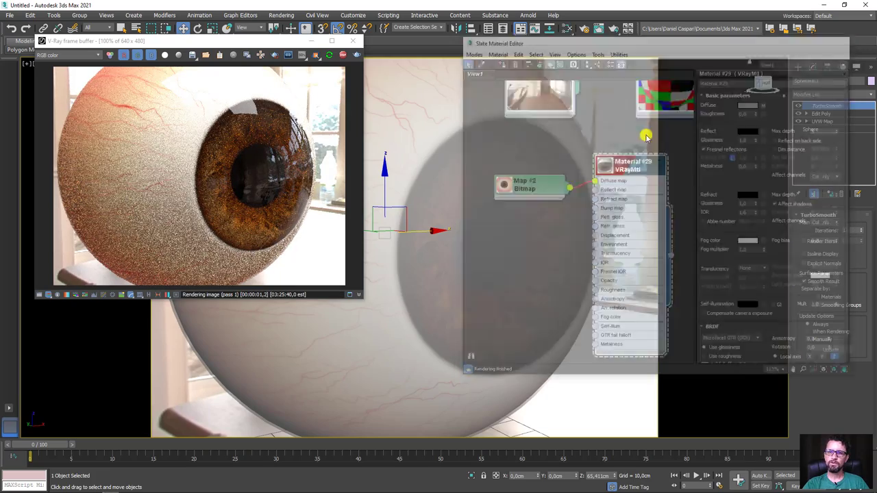
pyautogui.moveTo(528, 162)
pyautogui.keyDown('alt'); pyautogui.mouseDown(button='middle')
pyautogui.moveTo(568, 212)
pyautogui.moveTo(539, 209)
pyautogui.mouseUp(button='middle'); pyautogui.keyUp('alt')
# - Shift-drag the VRayLight001 plane light to create a copy, VRayLight002
pyautogui.scroll(2, 524, 202)
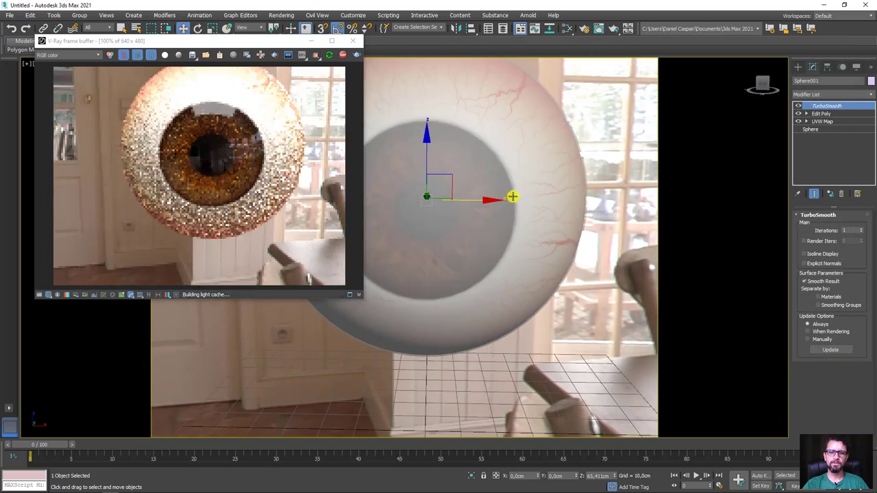
pyautogui.scroll(-5, 544, 172)
pyautogui.moveTo(543, 172); pyautogui.dragTo(505, 274, button='middle')
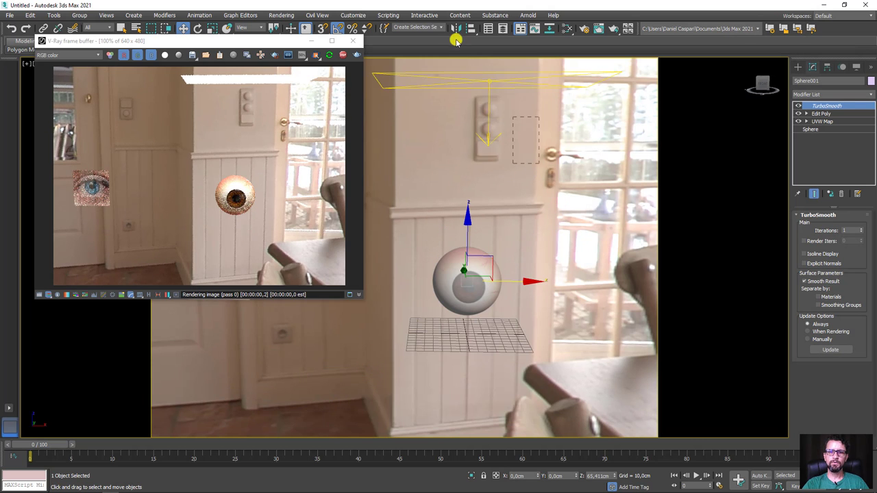
pyautogui.click(510, 98)
pyautogui.scroll(-2, 505, 103)
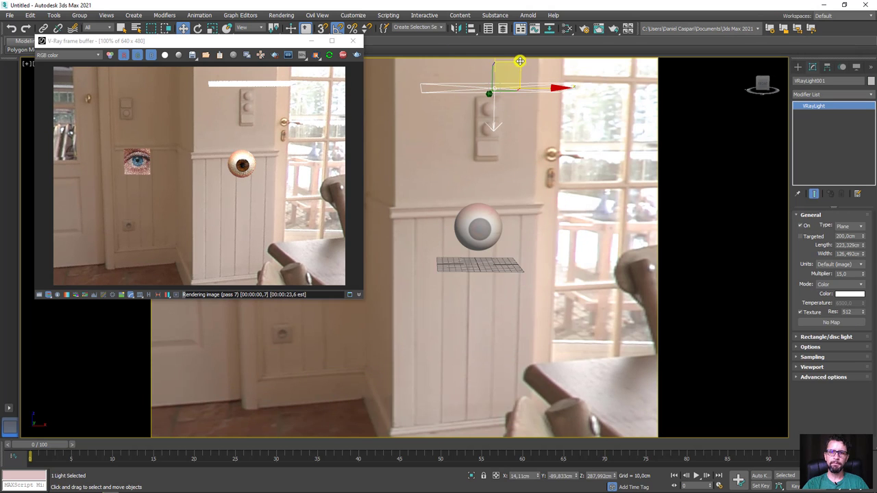
pyautogui.moveTo(508, 93)
pyautogui.keyDown('alt'); pyautogui.mouseDown(button='middle')
pyautogui.moveTo(568, 112)
pyautogui.moveTo(564, 198)
pyautogui.moveTo(464, 164)
pyautogui.mouseUp(button='middle'); pyautogui.keyUp('alt')
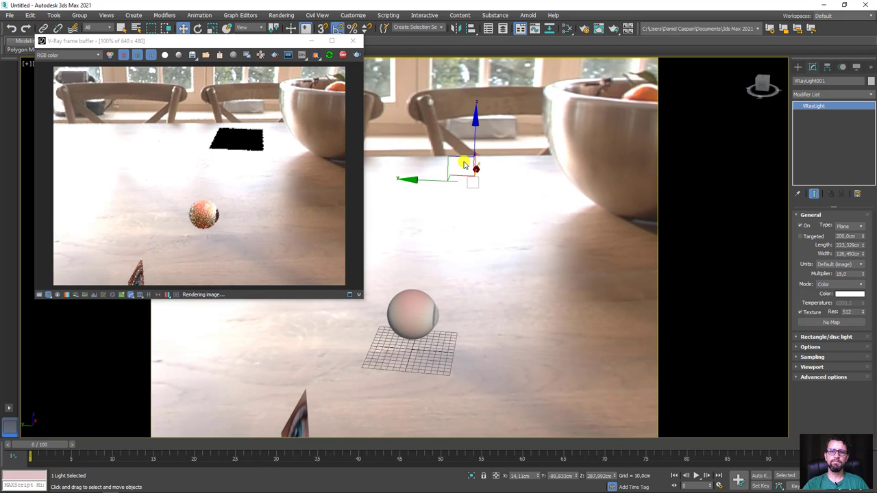
pyautogui.keyDown('shift'); pyautogui.moveTo(469, 159); pyautogui.dragTo(580, 224); pyautogui.keyUp('shift')
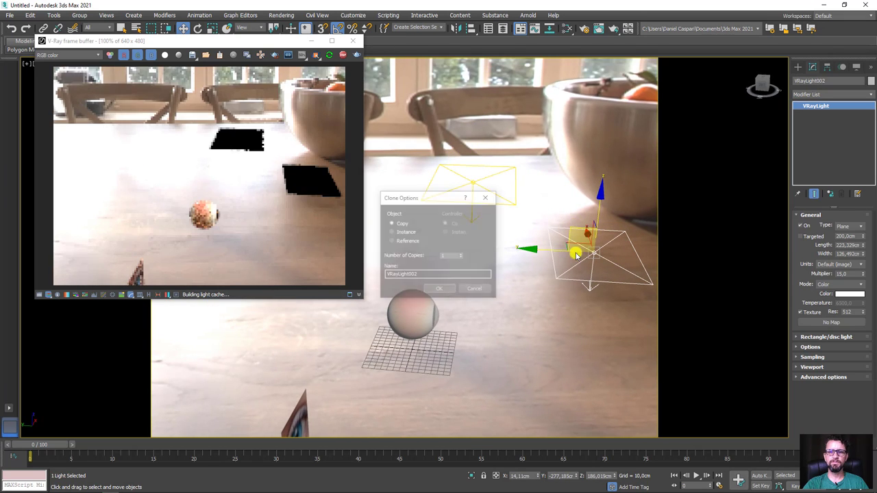
pyautogui.press('Return')
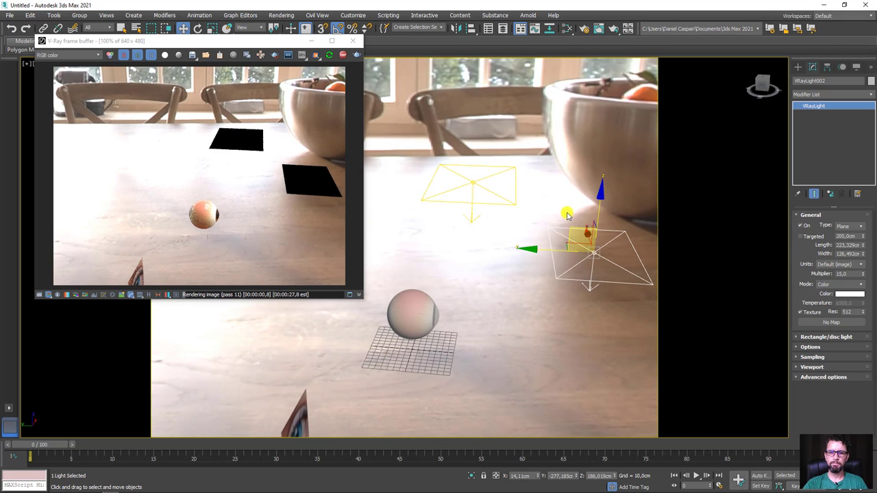
# - Tilt the copied light, change its Type to Sphere, and shrink its radius to 65.882 cm
pyautogui.moveTo(580, 203)
pyautogui.mouseDown()
pyautogui.moveTo(611, 208)
pyautogui.moveTo(603, 213)
pyautogui.mouseUp()
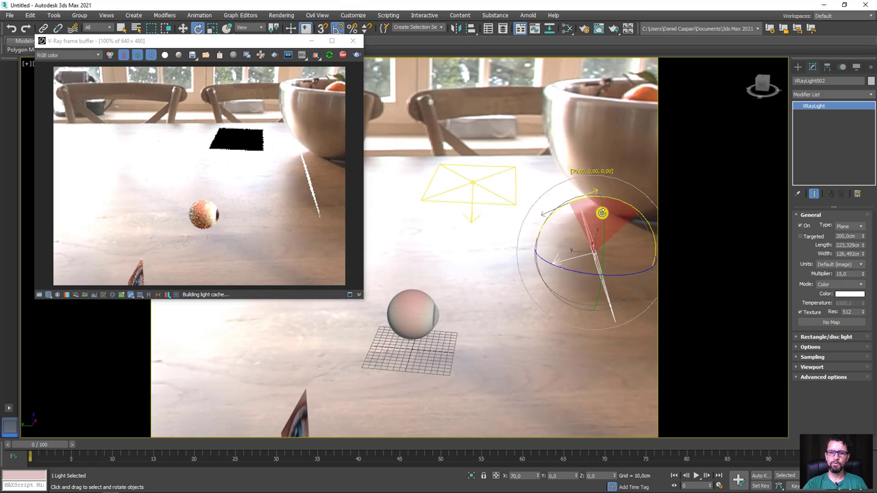
pyautogui.moveTo(603, 213)
pyautogui.keyDown('alt'); pyautogui.mouseDown(button='middle')
pyautogui.moveTo(608, 251)
pyautogui.moveTo(595, 233)
pyautogui.mouseUp(button='middle'); pyautogui.keyUp('alt')
pyautogui.click(847, 226)
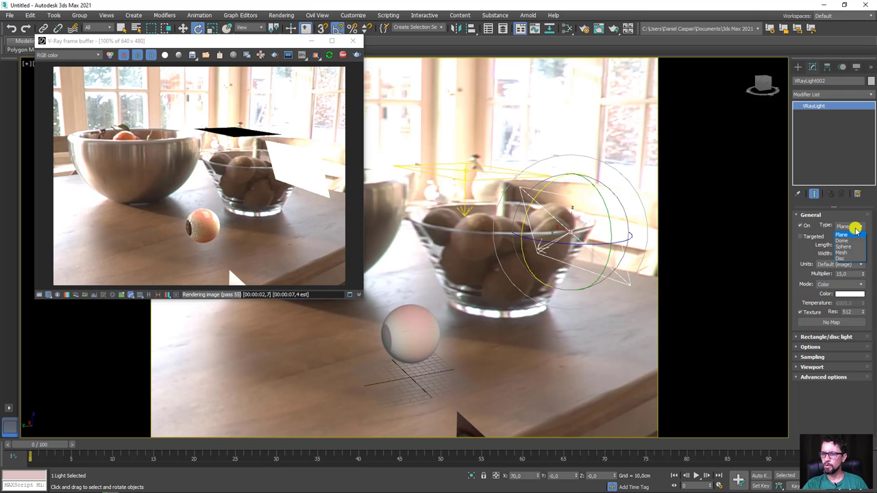
pyautogui.click(847, 245)
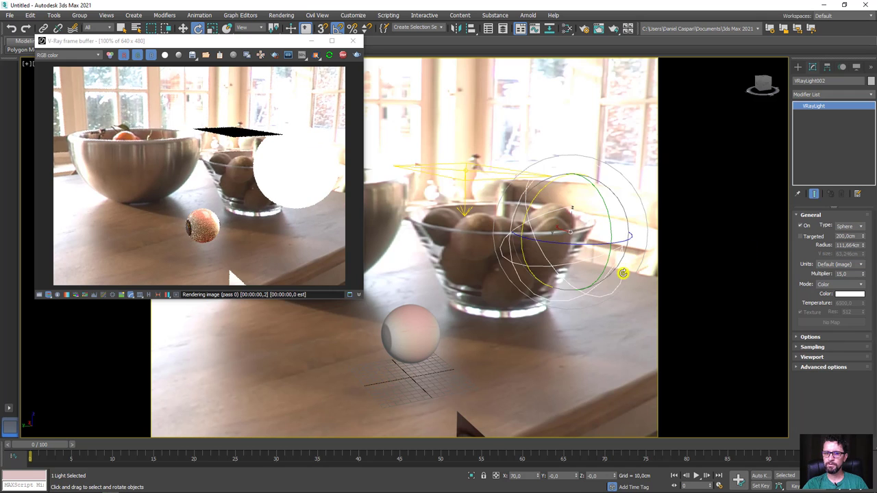
pyautogui.keyDown('alt'); pyautogui.moveTo(622, 274); pyautogui.dragTo(596, 274, button='middle'); pyautogui.keyUp('alt')
pyautogui.press('w')
pyautogui.moveTo(560, 206)
pyautogui.keyDown('alt'); pyautogui.mouseDown(button='middle')
pyautogui.moveTo(568, 235)
pyautogui.moveTo(754, 266)
pyautogui.mouseUp(button='middle'); pyautogui.keyUp('alt')
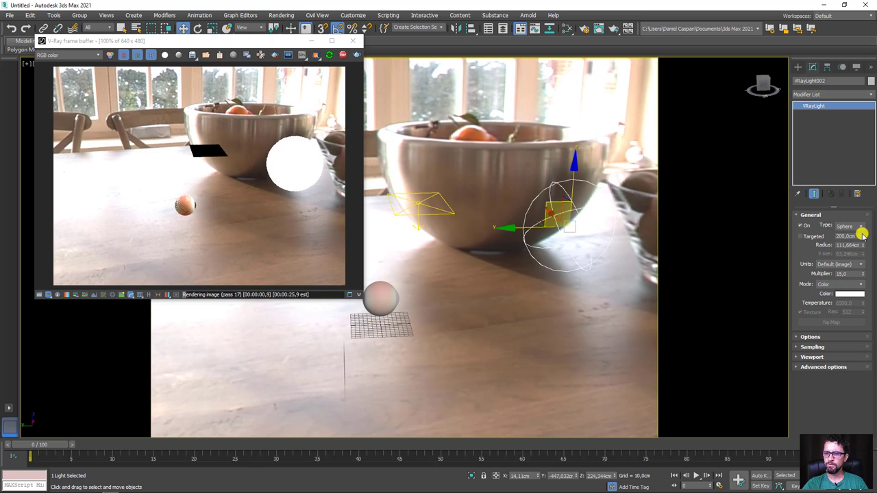
pyautogui.moveTo(866, 245); pyautogui.dragTo(859, 255)
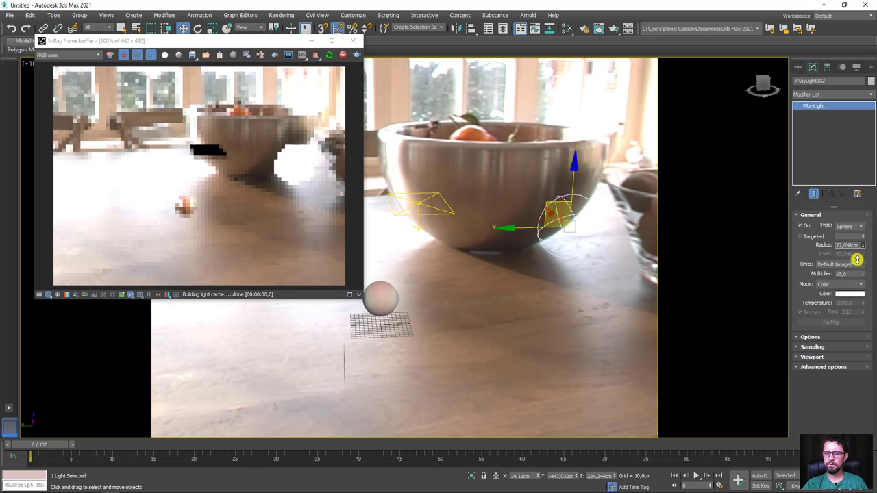
pyautogui.moveTo(534, 285)
pyautogui.keyDown('alt'); pyautogui.mouseDown(button='middle')
pyautogui.moveTo(493, 291)
pyautogui.moveTo(483, 256)
pyautogui.mouseUp(button='middle'); pyautogui.keyUp('alt')
# - Select the eyeball sphere and reframe the view to face the iris and table top
pyautogui.scroll(4, 454, 240)
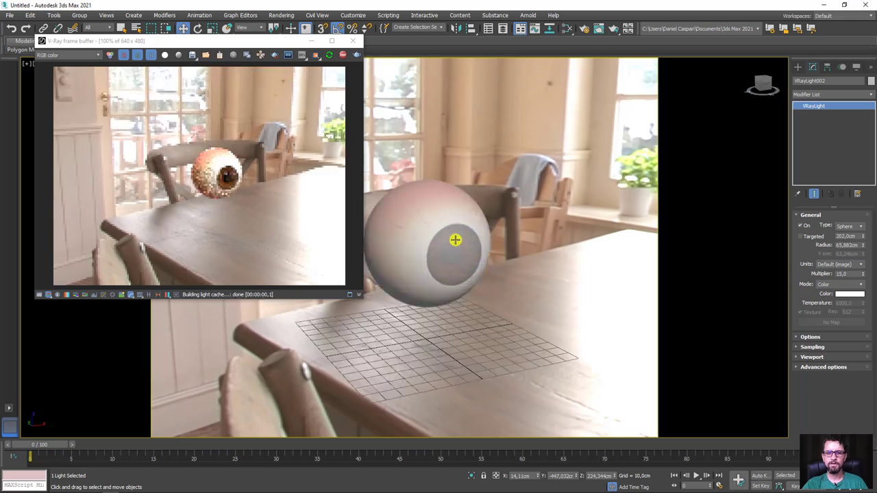
pyautogui.scroll(4, 413, 244)
pyautogui.scroll(4, 462, 264)
pyautogui.scroll(-4, 463, 264)
pyautogui.scroll(-3, 500, 274)
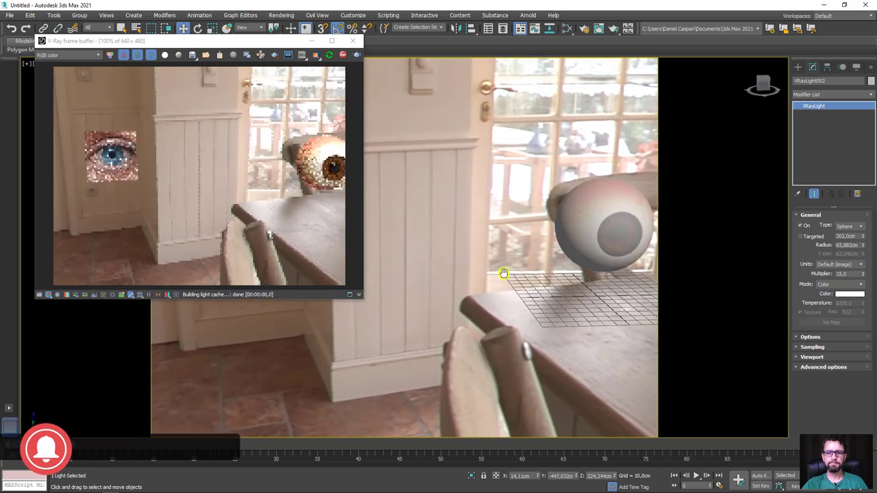
pyautogui.scroll(-3, 491, 225)
pyautogui.click(506, 239)
pyautogui.scroll(2, 505, 239)
pyautogui.scroll(2, 499, 260)
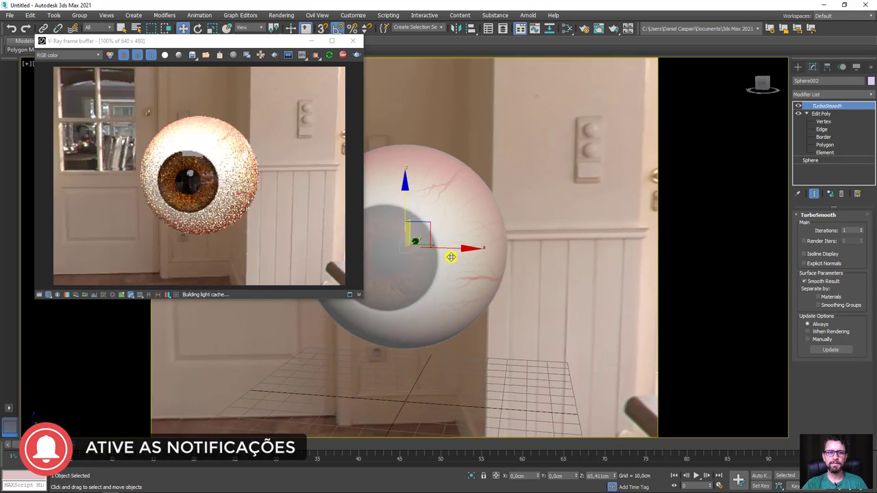
pyautogui.scroll(2, 450, 254)
pyautogui.scroll(2, 453, 254)
pyautogui.keyDown('alt'); pyautogui.moveTo(473, 255); pyautogui.dragTo(544, 246, button='middle'); pyautogui.keyUp('alt')
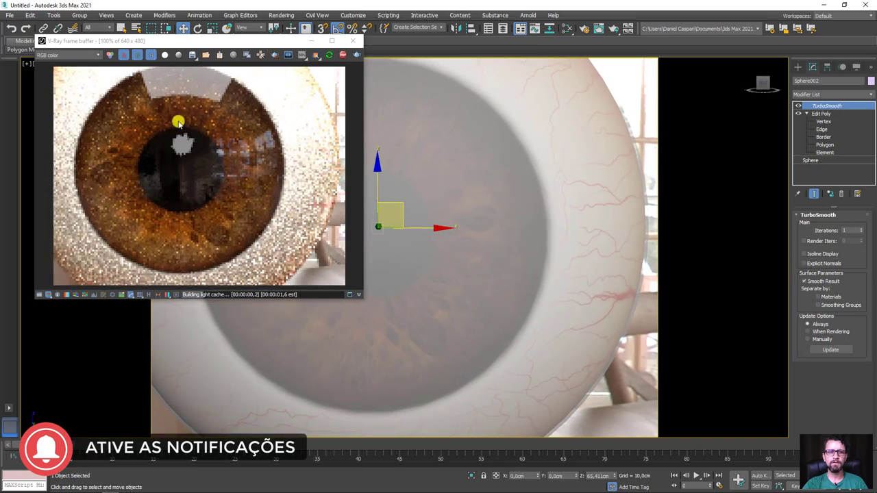
pyautogui.scroll(-5, 491, 217)
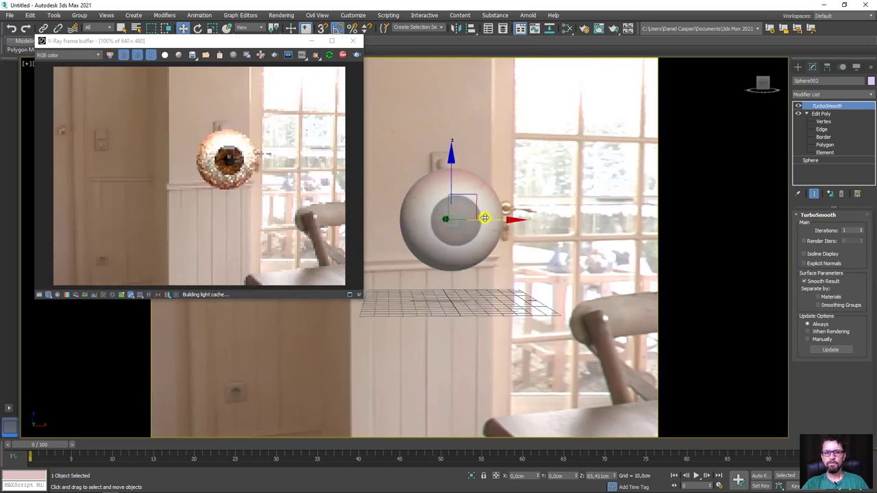
pyautogui.scroll(-2, 485, 217)
pyautogui.moveTo(505, 237)
pyautogui.keyDown('alt'); pyautogui.mouseDown(button='middle')
pyautogui.moveTo(529, 248)
pyautogui.moveTo(536, 205)
pyautogui.mouseUp(button='middle'); pyautogui.keyUp('alt')
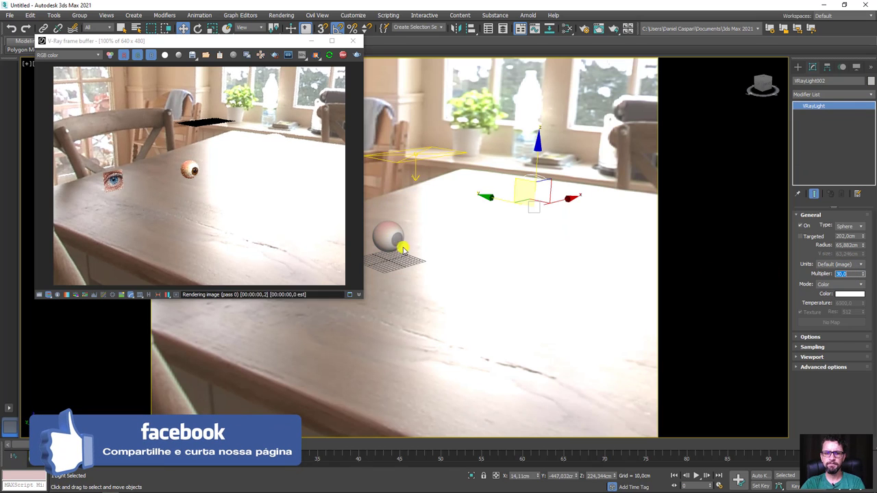
# - Reframe the view around the eyeball and select the VRayLight002 sphere light
pyautogui.scroll(3, 403, 251)
pyautogui.scroll(3, 403, 239)
pyautogui.scroll(3, 402, 238)
pyautogui.moveTo(403, 240)
pyautogui.keyDown('alt'); pyautogui.mouseDown(button='middle')
pyautogui.moveTo(556, 217)
pyautogui.moveTo(498, 299)
pyautogui.mouseUp(button='middle'); pyautogui.keyUp('alt')
pyautogui.click(497, 299)
pyautogui.keyDown('alt'); pyautogui.moveTo(540, 333); pyautogui.dragTo(514, 329, button='middle'); pyautogui.keyUp('alt')
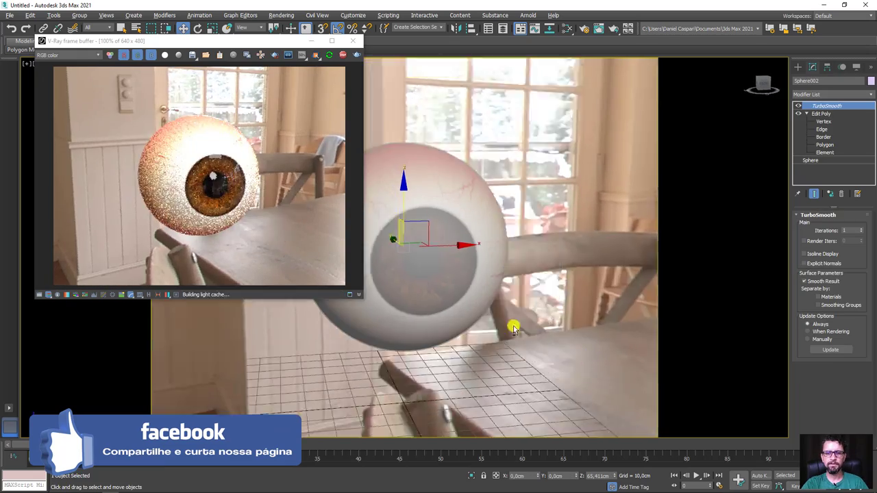
pyautogui.scroll(3, 439, 246)
pyautogui.scroll(3, 439, 247)
pyautogui.scroll(3, 456, 256)
pyautogui.moveTo(457, 256); pyautogui.dragTo(517, 245, button='middle')
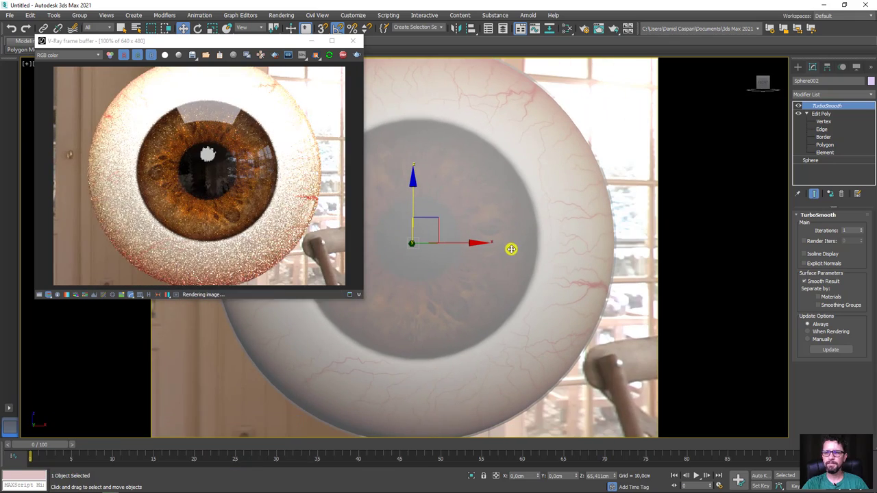
pyautogui.scroll(-3, 511, 249)
pyautogui.scroll(-3, 521, 245)
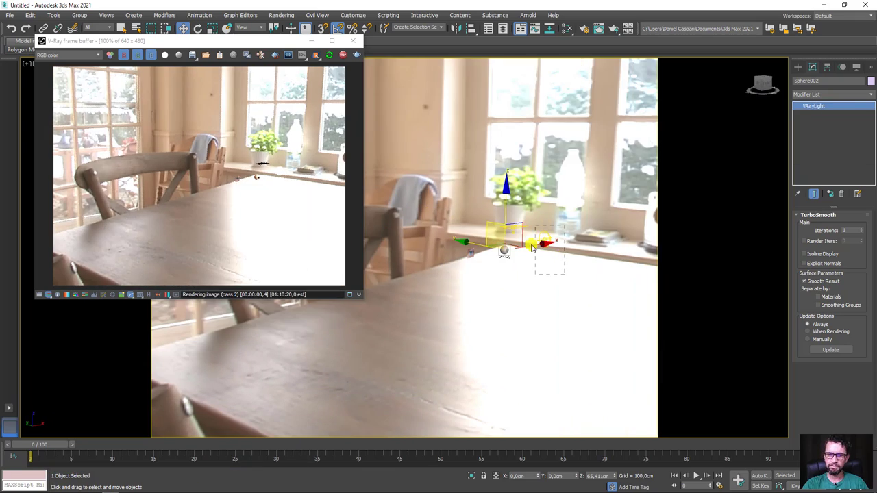
pyautogui.click(537, 244)
pyautogui.scroll(3, 434, 284)
pyautogui.moveTo(405, 280)
pyautogui.keyDown('alt'); pyautogui.mouseDown(button='middle')
pyautogui.moveTo(388, 293)
pyautogui.moveTo(416, 280)
pyautogui.mouseUp(button='middle'); pyautogui.keyUp('alt')
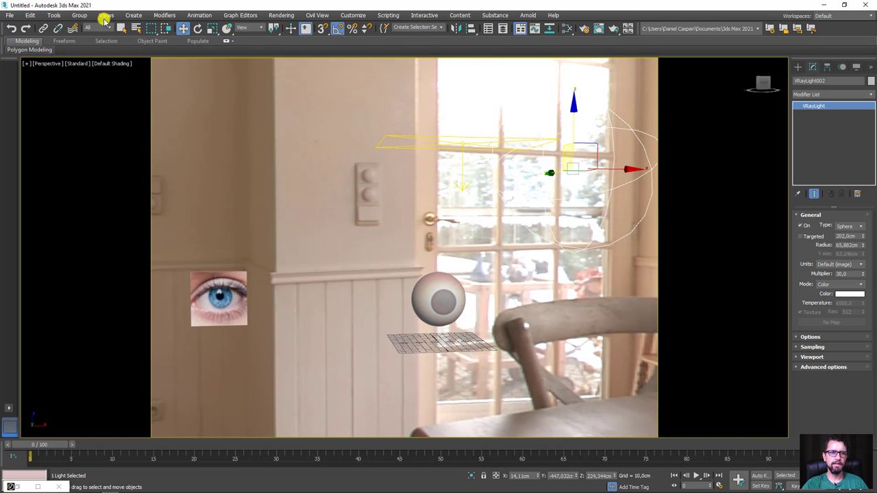
# - Replace the kitchen viewport backdrop with a plain solid grey background
pyautogui.click(104, 16)
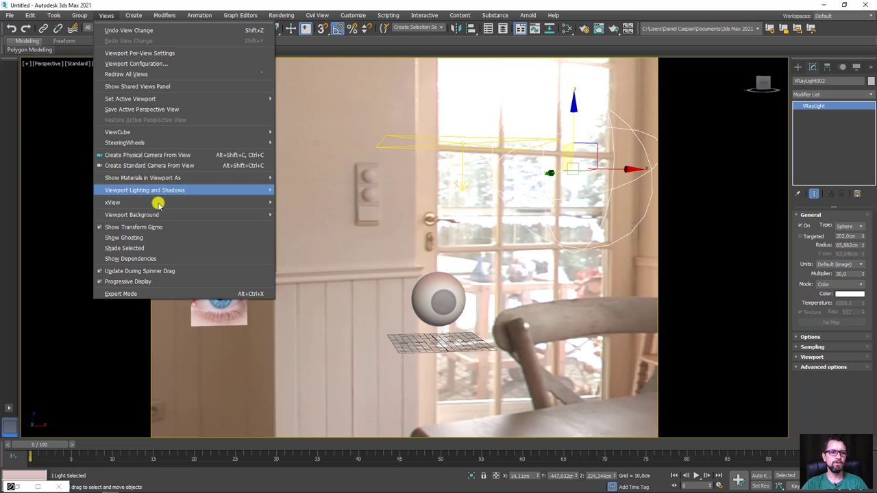
pyautogui.moveTo(131, 214)
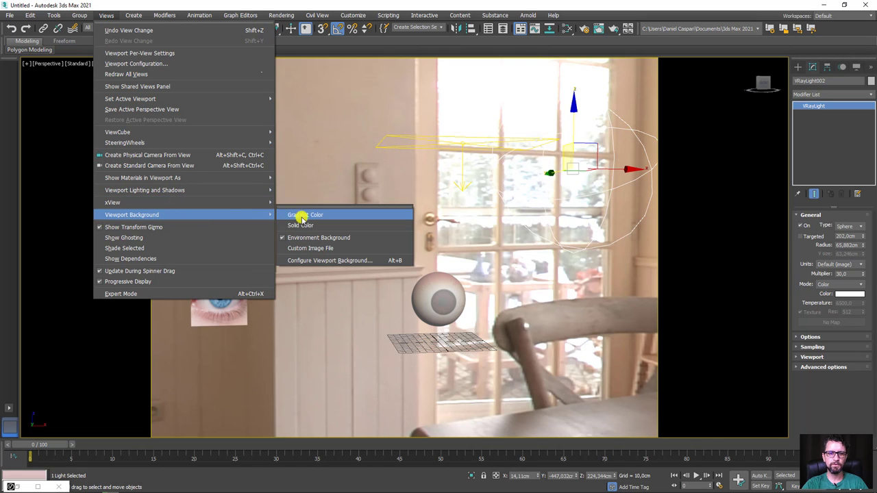
pyautogui.click(311, 226)
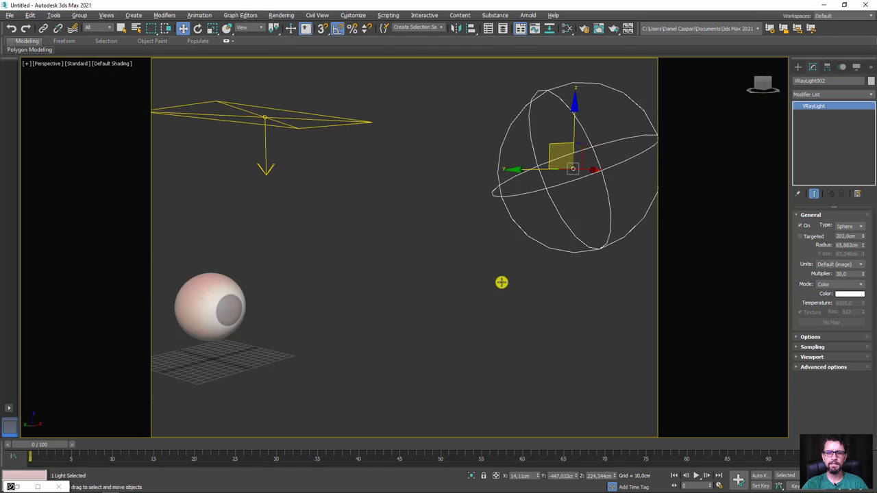
pyautogui.keyDown('alt'); pyautogui.moveTo(468, 266); pyautogui.dragTo(407, 272, button='middle'); pyautogui.keyUp('alt')
pyautogui.scroll(5, 407, 272)
pyautogui.scroll(3, 468, 274)
pyautogui.scroll(-2, 495, 291)
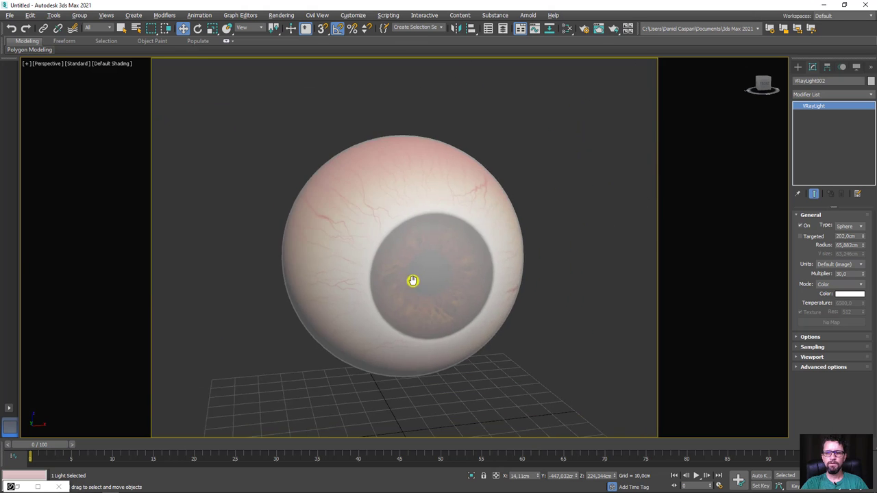
pyautogui.scroll(-5, 414, 280)
pyautogui.scroll(-2, 429, 272)
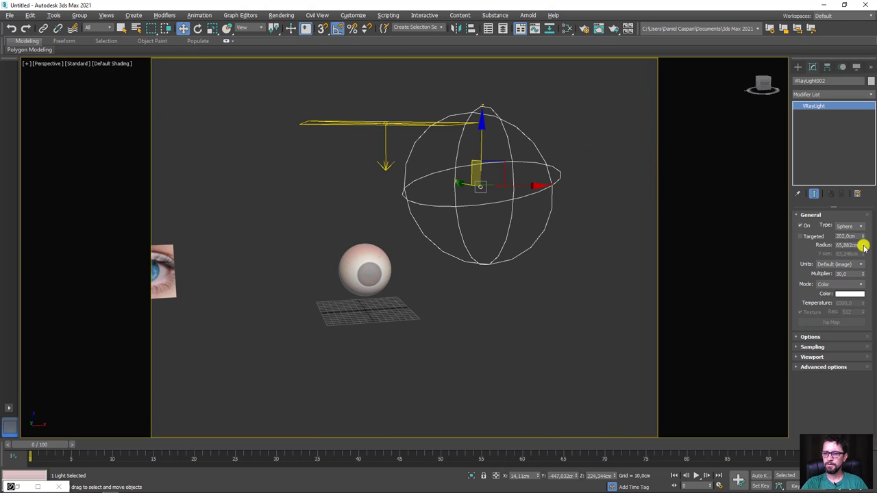
# - Enlarge VRayLight002's radius to 86.305 cm
pyautogui.moveTo(864, 248); pyautogui.dragTo(857, 235)
pyautogui.keyDown('alt'); pyautogui.moveTo(402, 225); pyautogui.dragTo(435, 201, button='middle'); pyautogui.keyUp('alt')
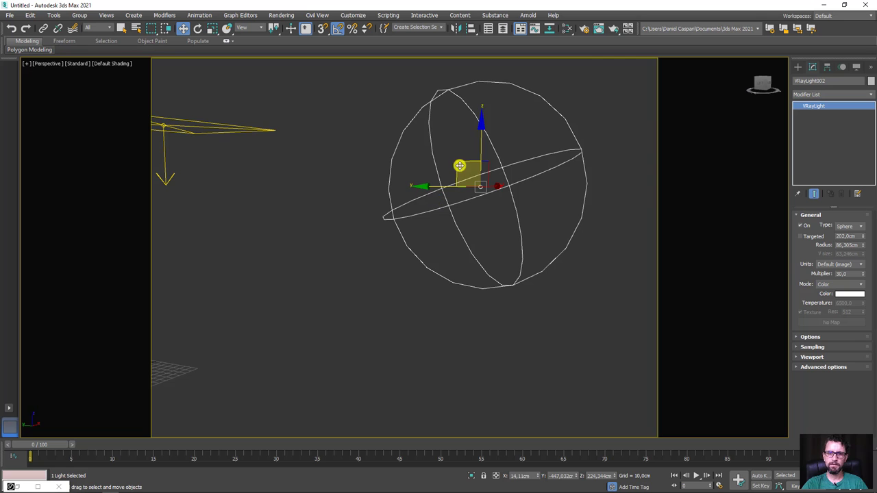
pyautogui.moveTo(459, 166)
pyautogui.keyDown('alt'); pyautogui.mouseDown(button='middle')
pyautogui.moveTo(342, 239)
pyautogui.moveTo(455, 244)
pyautogui.mouseUp(button='middle'); pyautogui.keyUp('alt')
# - Select Sphere002 and frame it close-up with the iris facing the perspective view
pyautogui.click(322, 289)
pyautogui.press('z')
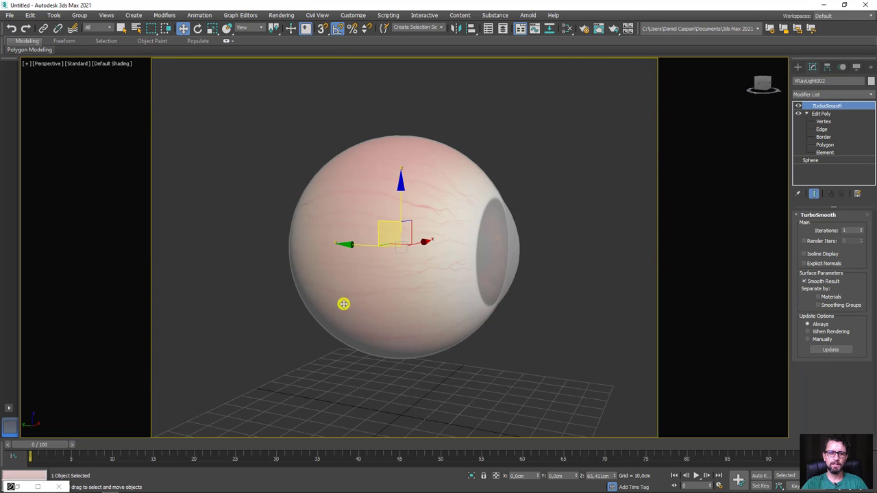
pyautogui.keyDown('alt'); pyautogui.moveTo(342, 304); pyautogui.dragTo(381, 319, button='middle'); pyautogui.keyUp('alt')
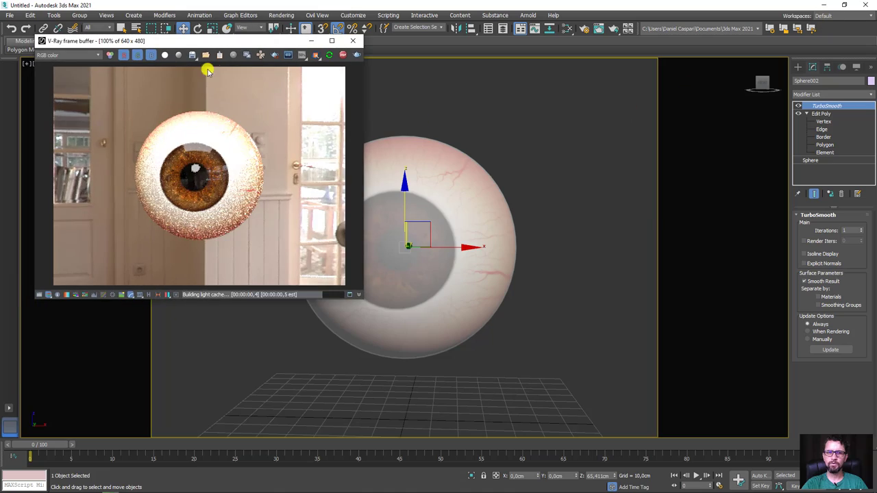
pyautogui.scroll(3, 448, 186)
pyautogui.moveTo(449, 185)
pyautogui.keyDown('alt'); pyautogui.mouseDown(button='middle')
pyautogui.moveTo(448, 165)
pyautogui.moveTo(472, 215)
pyautogui.mouseUp(button='middle'); pyautogui.keyUp('alt')
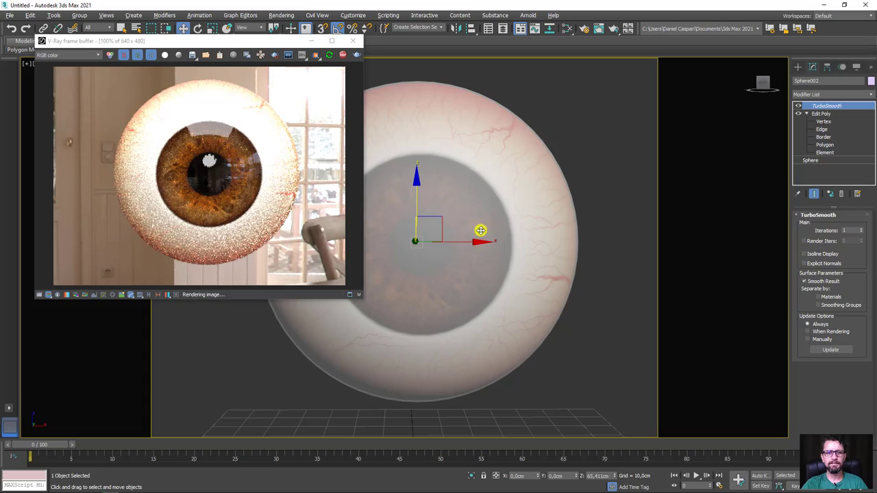